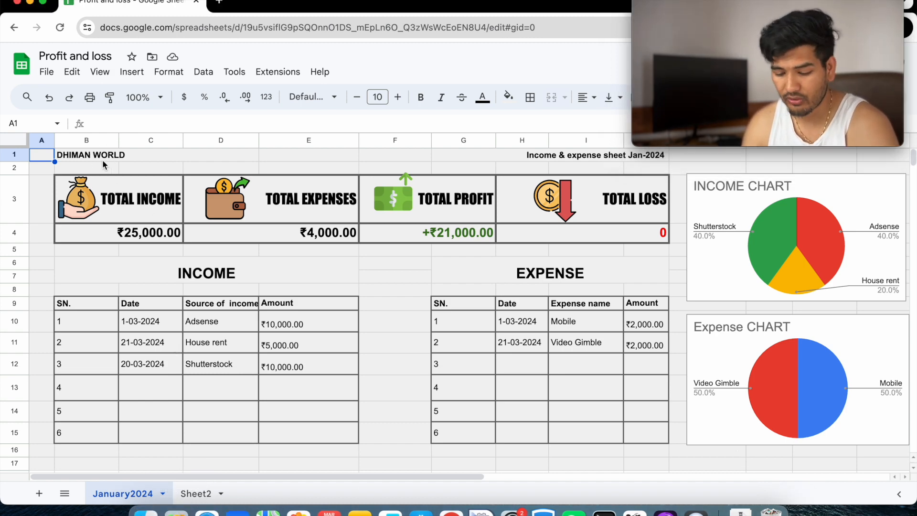
# - Examine the January2024 sheet's title row and its total income, expenses, profit and loss summary blocks
pyautogui.click(115, 158)
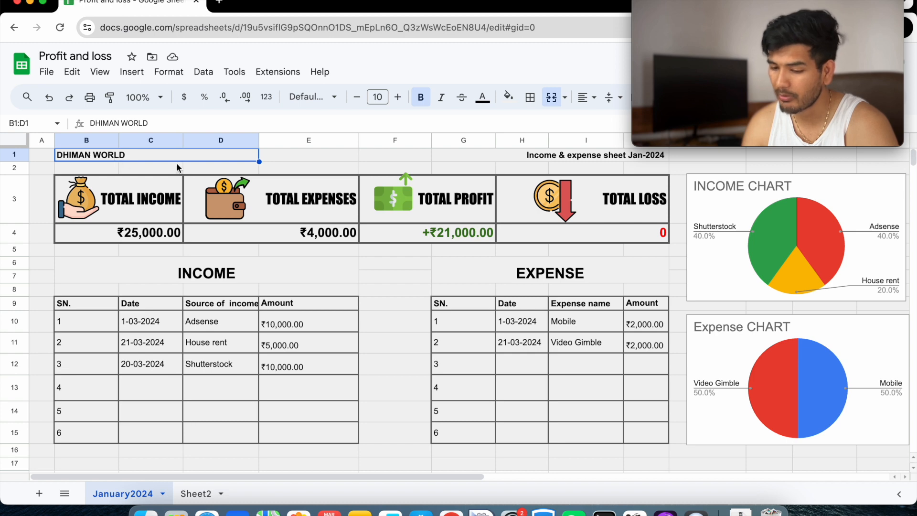
pyautogui.click(572, 159)
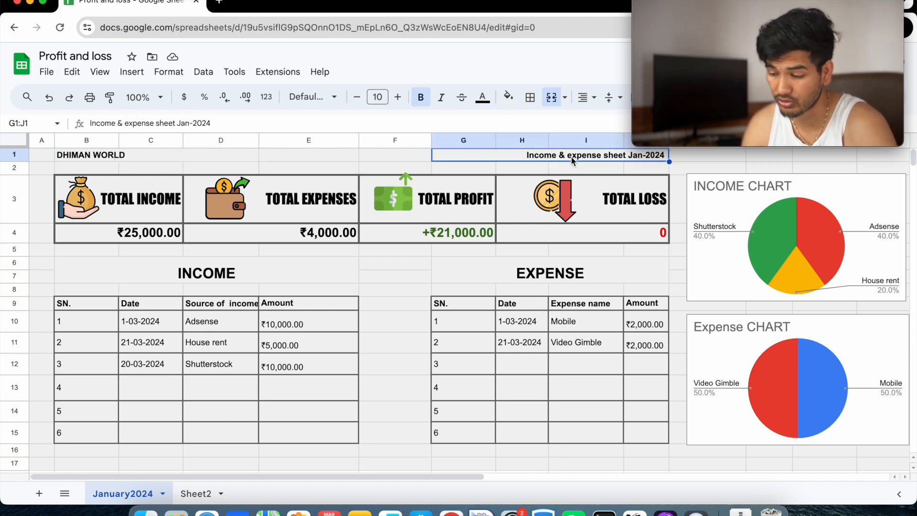
pyautogui.click(115, 199)
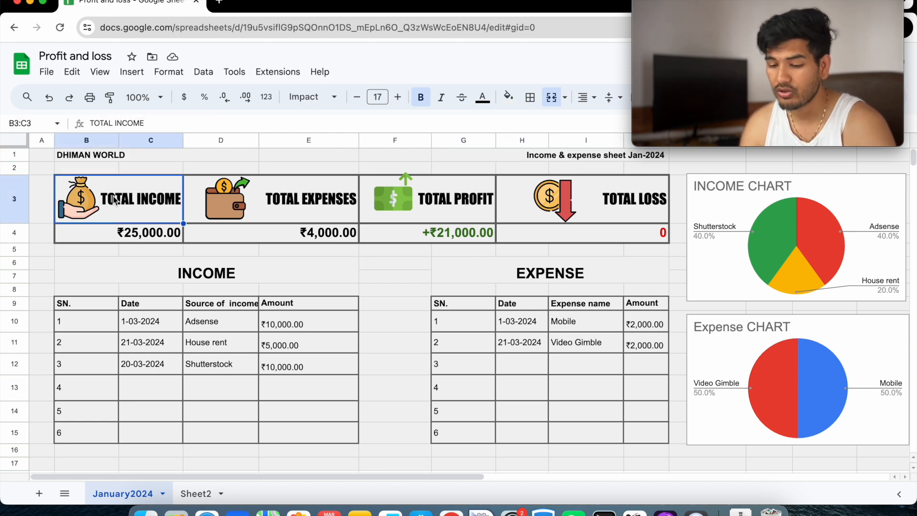
pyautogui.keyDown('shift'); pyautogui.click(115, 233); pyautogui.keyUp('shift')
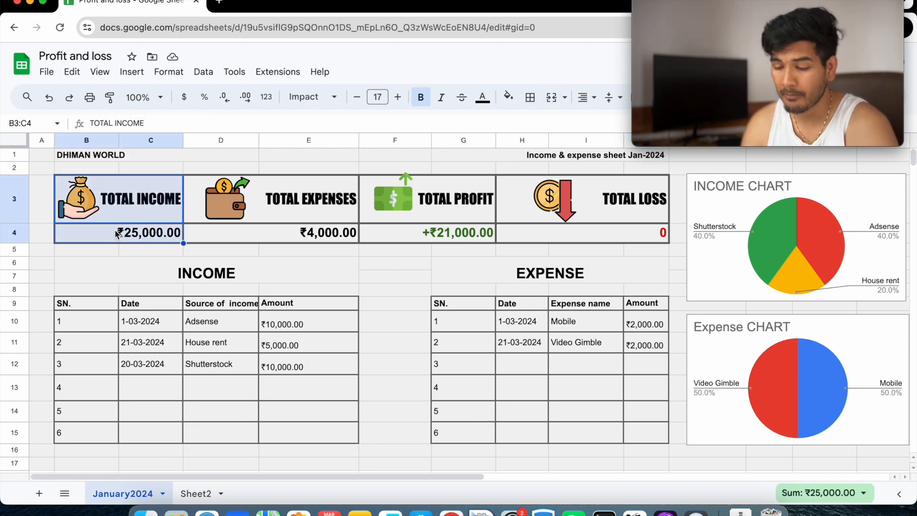
pyautogui.click(269, 211)
pyautogui.keyDown('shift'); pyautogui.click(280, 233); pyautogui.keyUp('shift')
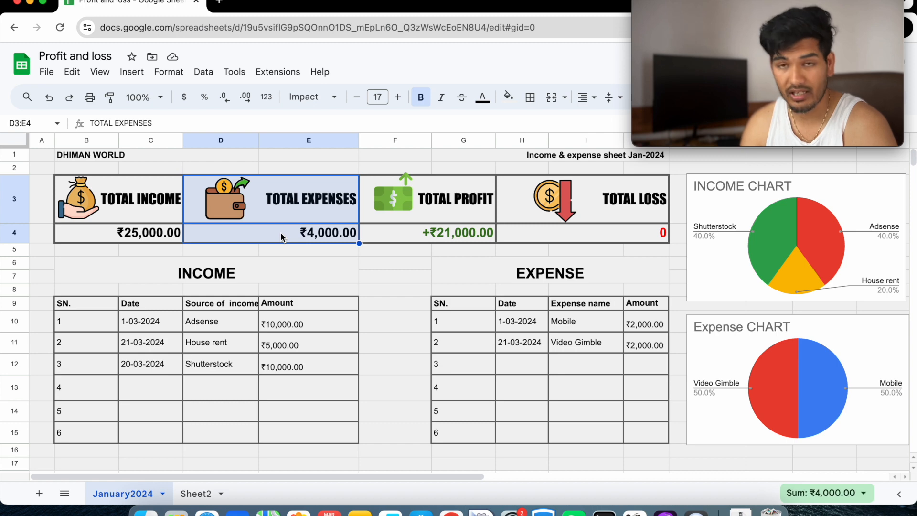
pyautogui.click(466, 205)
pyautogui.keyDown('shift'); pyautogui.click(456, 234); pyautogui.keyUp('shift')
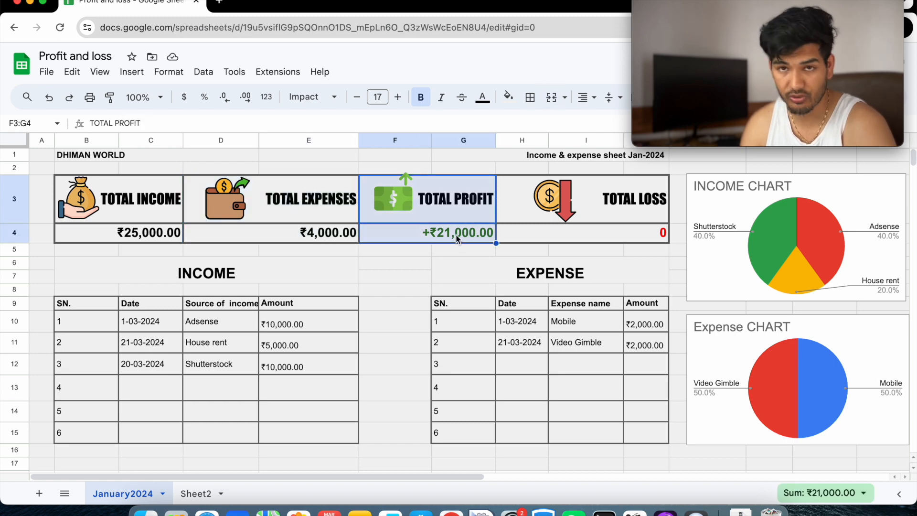
pyautogui.click(594, 199)
pyautogui.keyDown('shift'); pyautogui.click(594, 223); pyautogui.keyUp('shift')
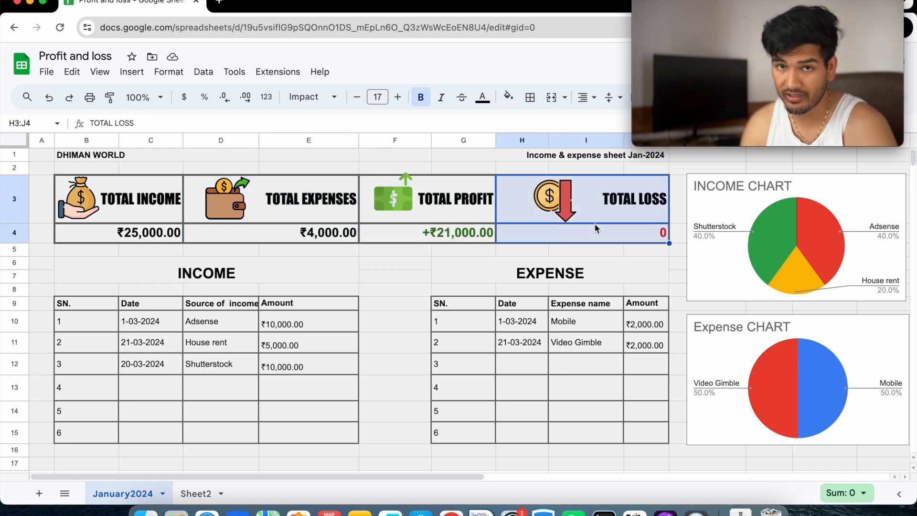
# - Review the INCOME and EXPENSE tables and the two pie charts on the January2024 sheet
pyautogui.moveTo(96, 267); pyautogui.dragTo(291, 432)
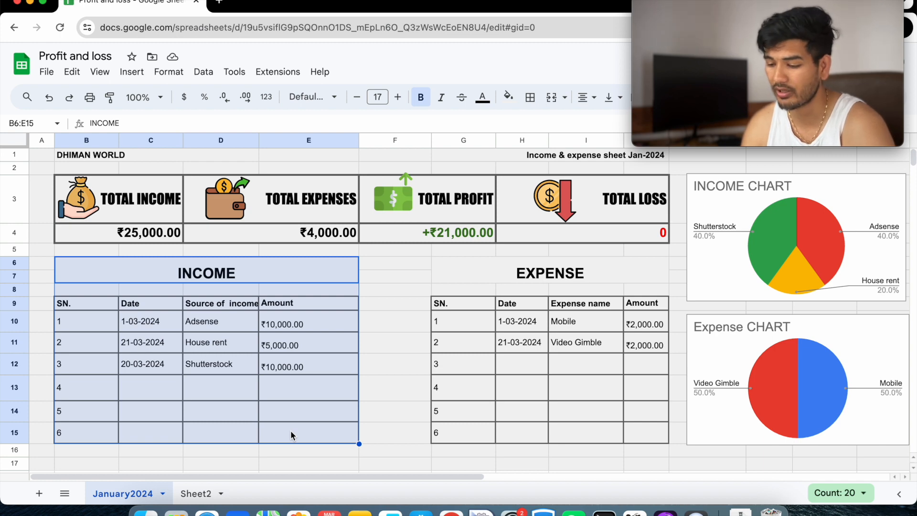
pyautogui.moveTo(552, 270); pyautogui.dragTo(615, 429)
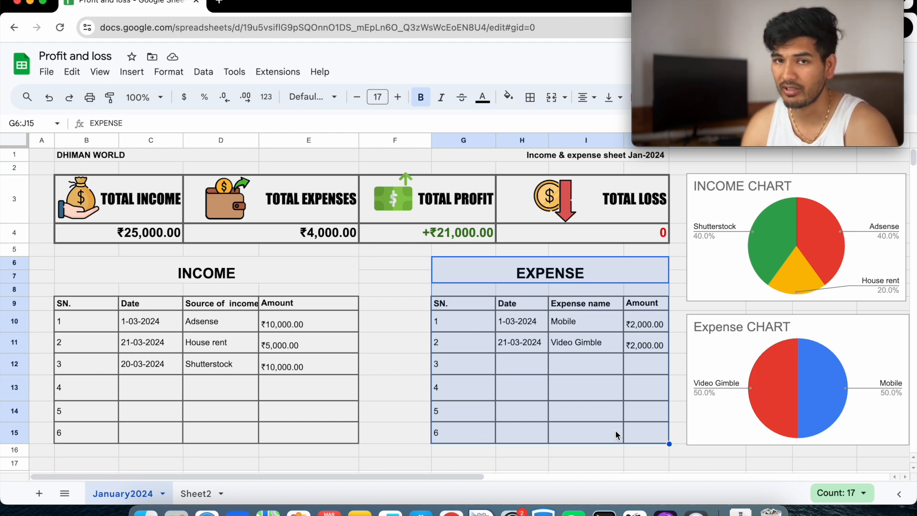
pyautogui.click(760, 237)
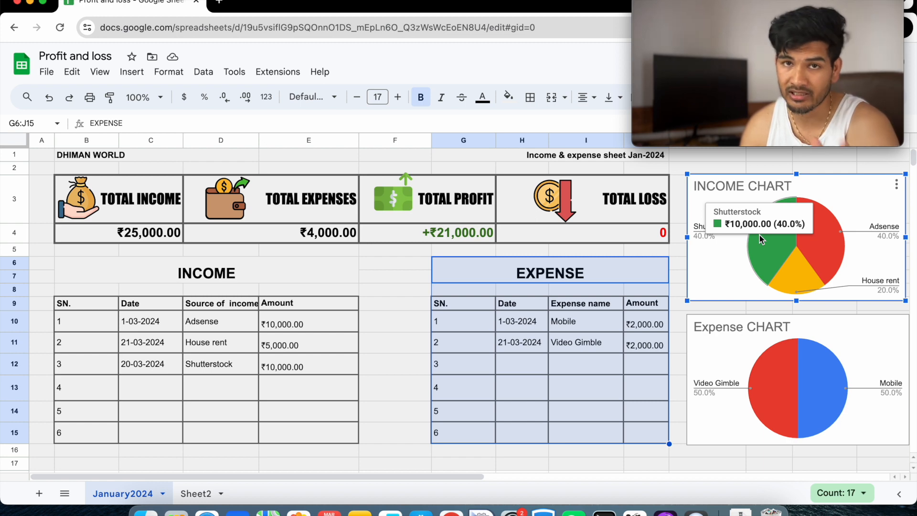
pyautogui.click(880, 437)
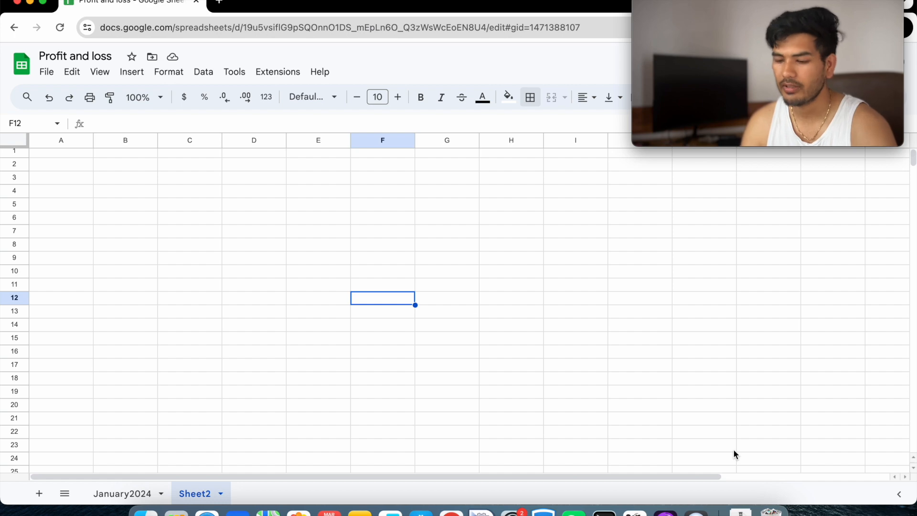
# - Delete the empty Sheet2 from the spreadsheet
pyautogui.click(123, 494)
pyautogui.click(220, 494)
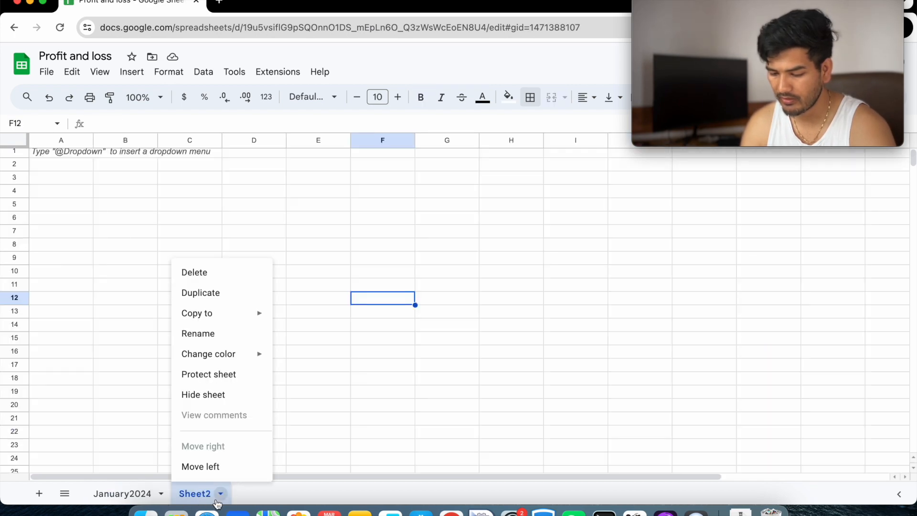
pyautogui.click(205, 277)
pyautogui.click(601, 298)
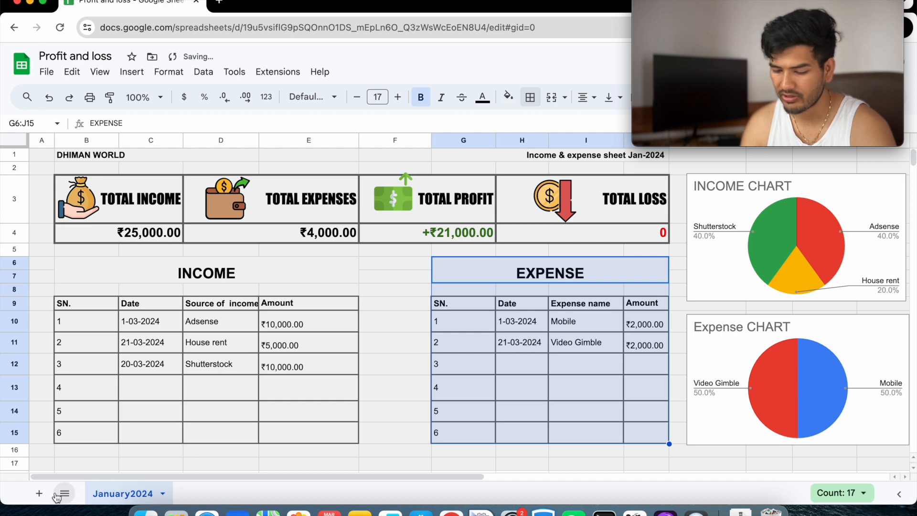
# - Add a new sheet and name it "Feburary 2024"
pyautogui.click(39, 493)
pyautogui.doubleClick(193, 494)
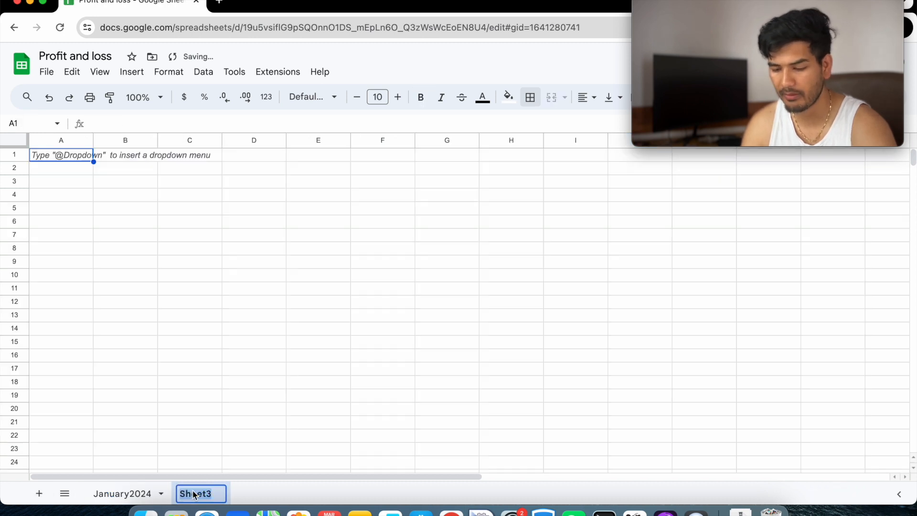
pyautogui.write('Fe')
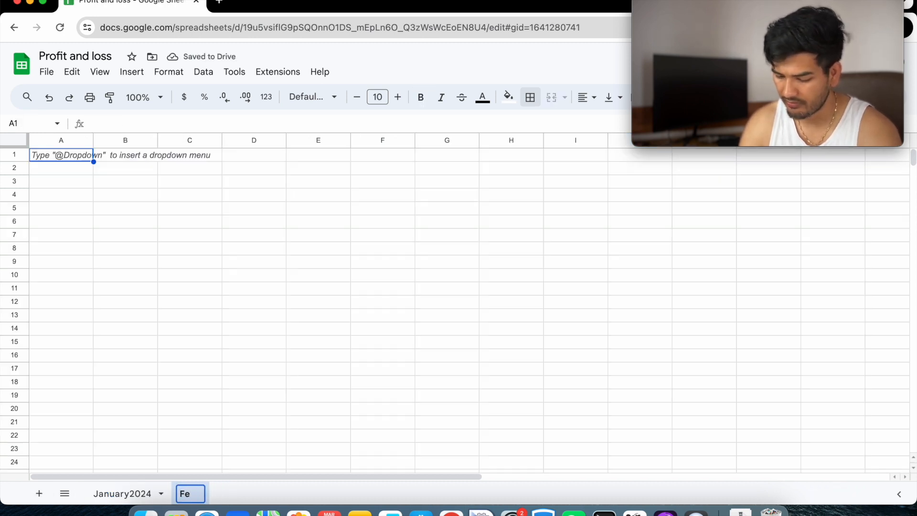
pyautogui.write('burary')
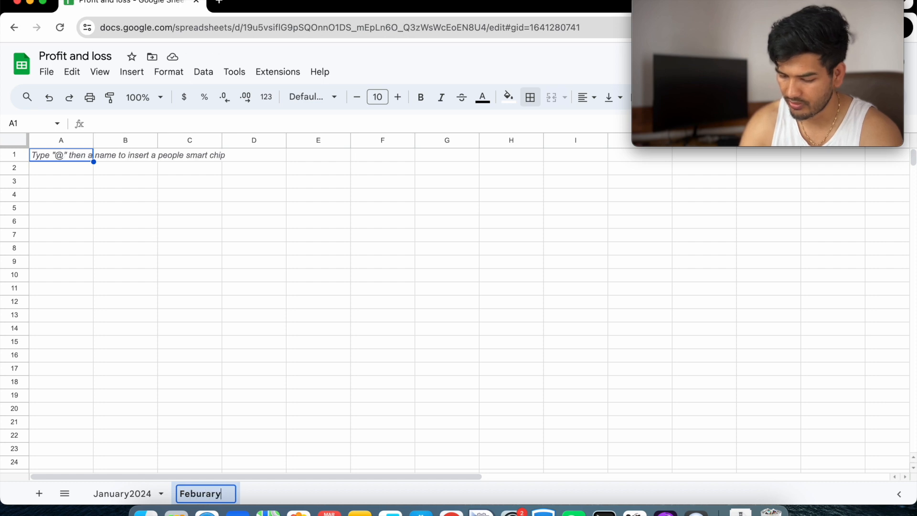
pyautogui.write(' 2022')
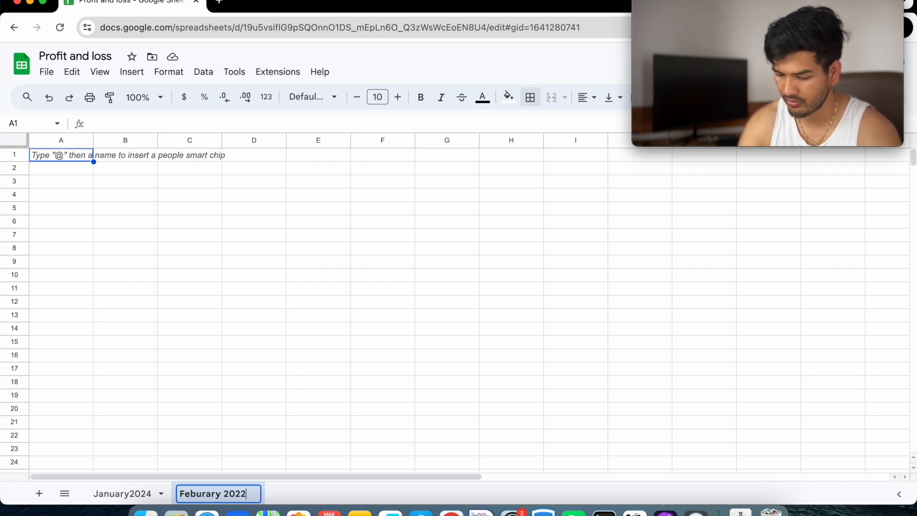
pyautogui.press('BackSpace')
pyautogui.write('4')
pyautogui.press('Return')
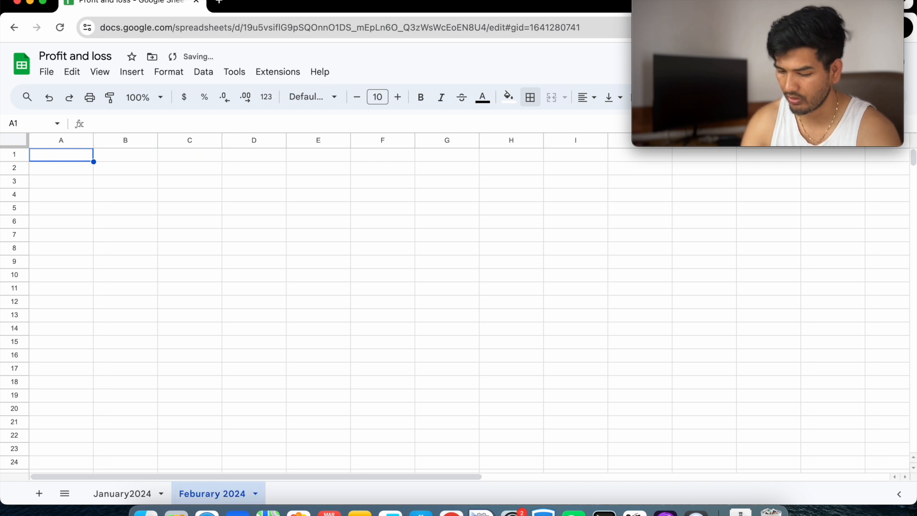
# - Copy the title and totals block B1:J4 from January2024 and paste it at A1 of the Feburary 2024 sheet
pyautogui.click(123, 493)
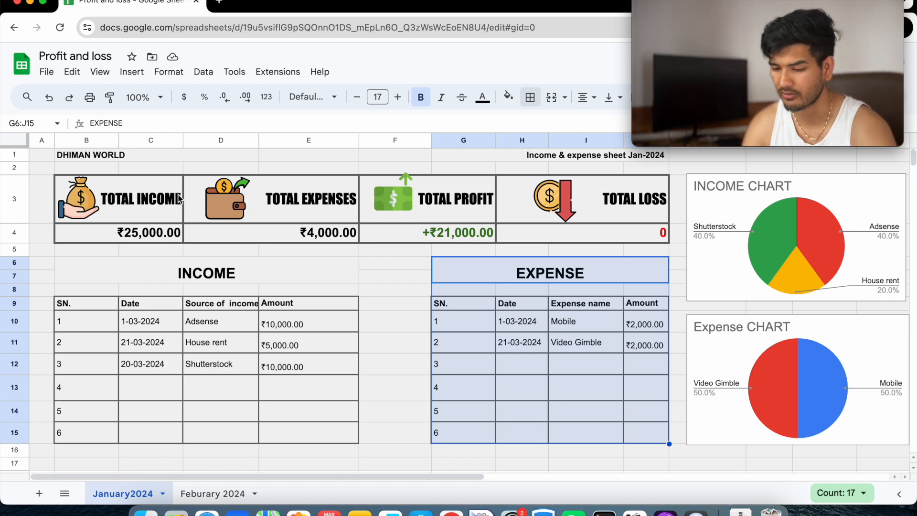
pyautogui.click(123, 199)
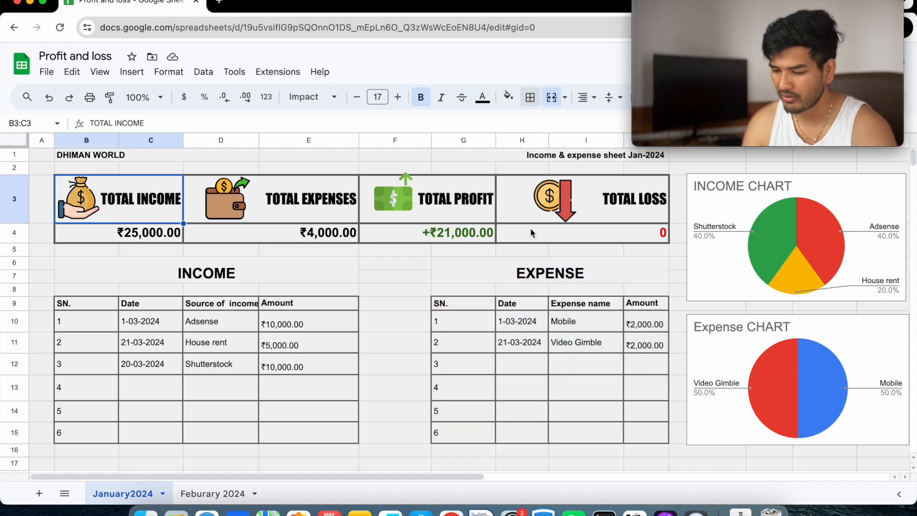
pyautogui.keyDown('shift'); pyautogui.click(596, 208); pyautogui.keyUp('shift')
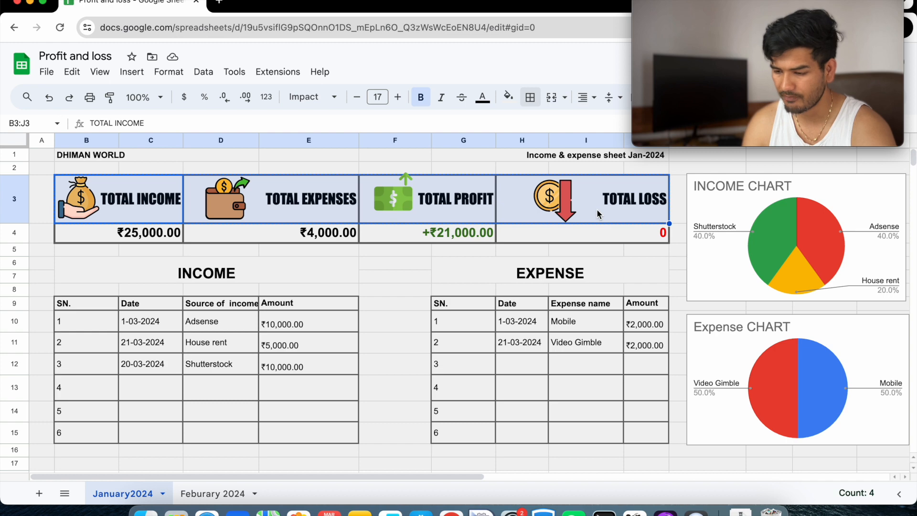
pyautogui.moveTo(84, 160); pyautogui.dragTo(608, 158)
pyautogui.press('super+c')
pyautogui.keyDown('shift'); pyautogui.click(632, 234); pyautogui.keyUp('shift')
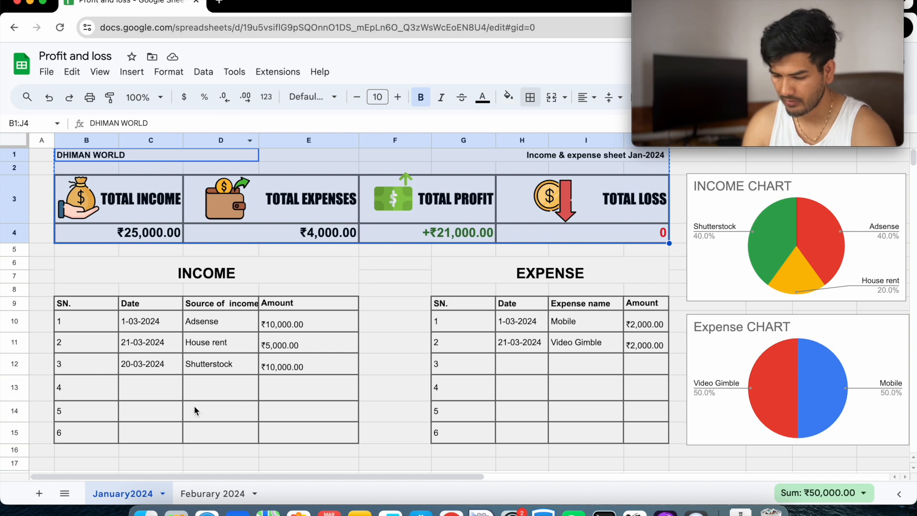
pyautogui.click(191, 493)
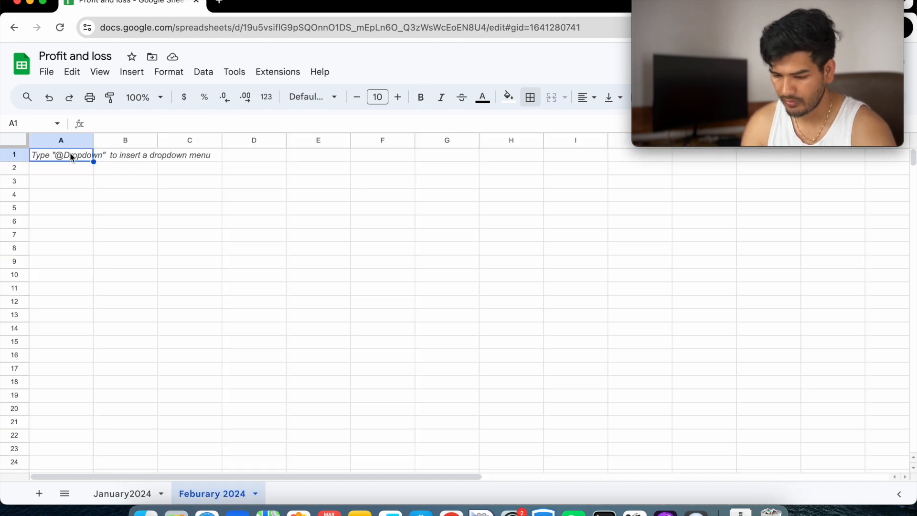
pyautogui.press('super+v')
pyautogui.click(256, 291)
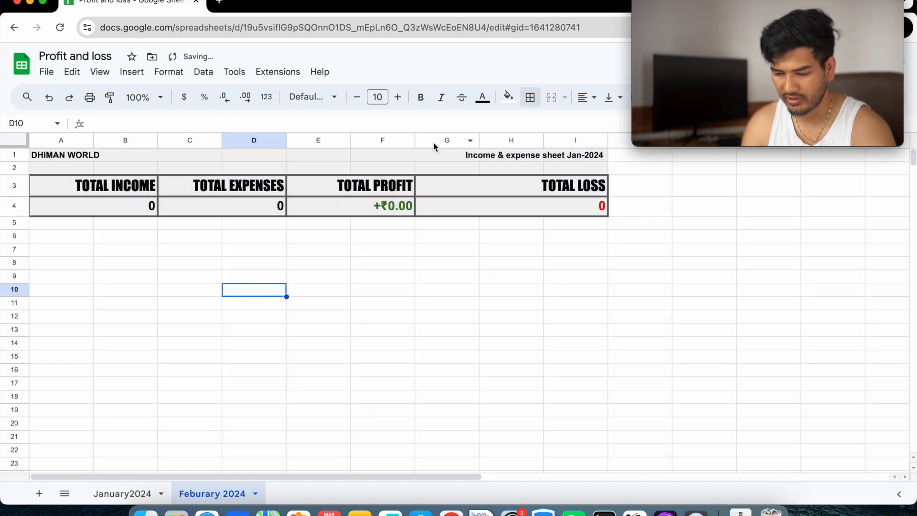
# - Clear the total values in row 4 of the Feburary 2024 sheet
pyautogui.moveTo(135, 209); pyautogui.dragTo(576, 215)
pyautogui.press('Delete')
pyautogui.click(459, 271)
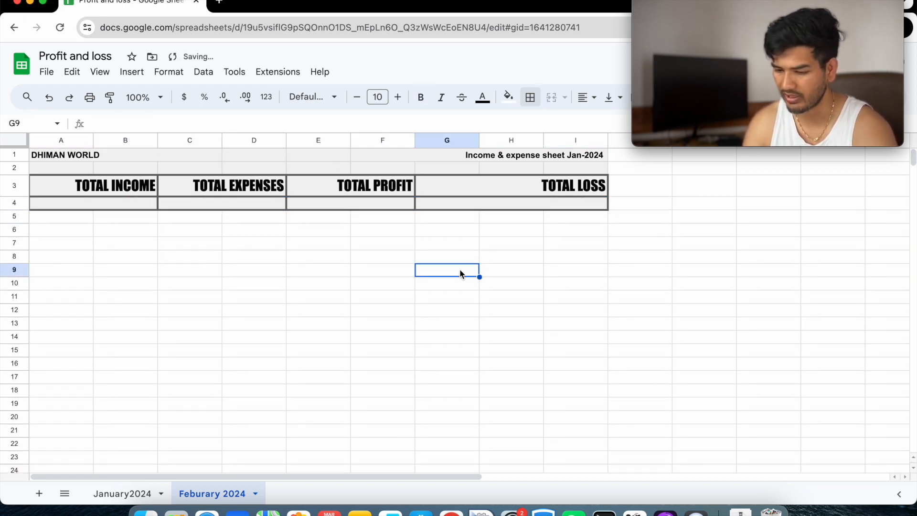
# - Change the month in the Feburary 2024 sheet's heading so it reads "Income & expense sheet Feb-2024"
pyautogui.click(583, 156)
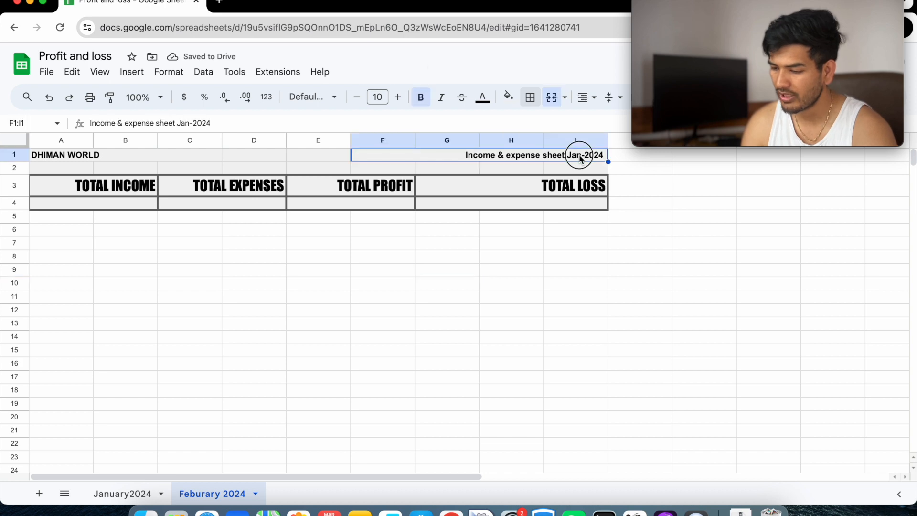
pyautogui.doubleClick(566, 155)
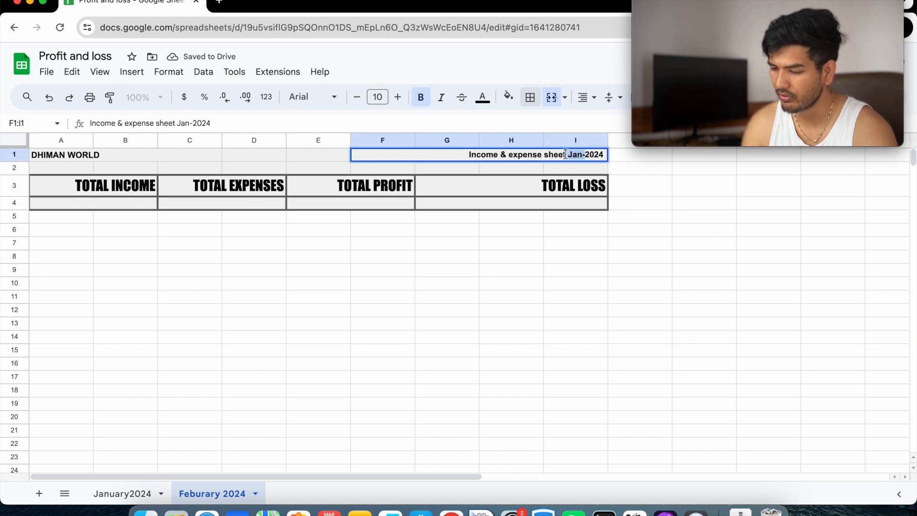
pyautogui.moveTo(568, 154); pyautogui.dragTo(582, 155)
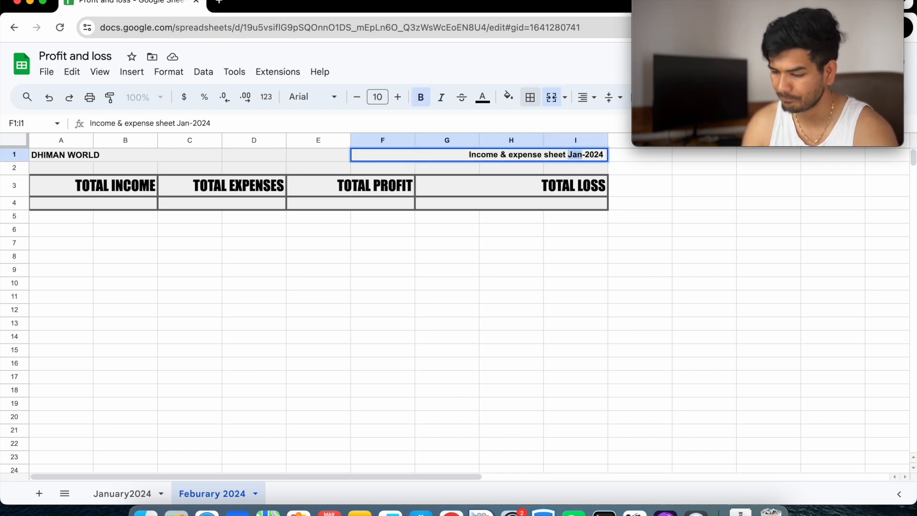
pyautogui.write('Fe')
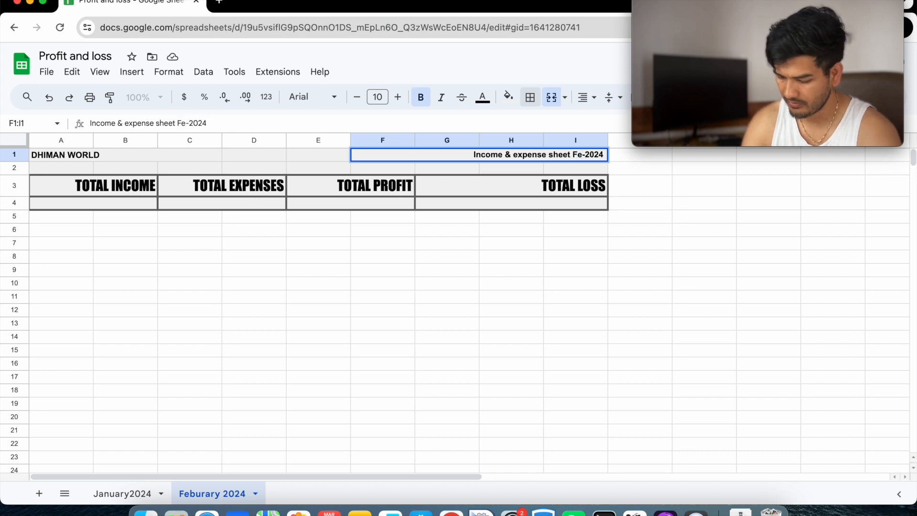
pyautogui.write('b')
pyautogui.press('Return')
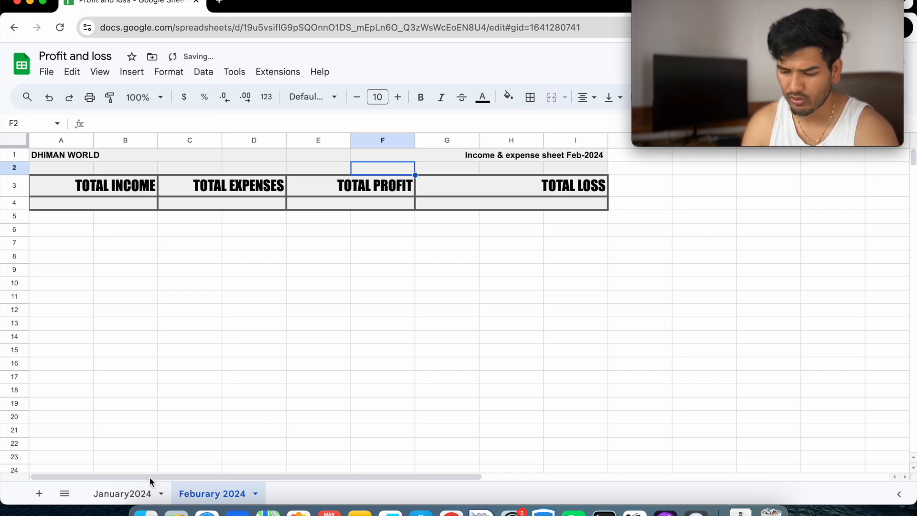
# - Try to copy the four summary icons together from January2024 to cell C12 of the Feburary 2024 sheet, and undo the paste
pyautogui.click(129, 494)
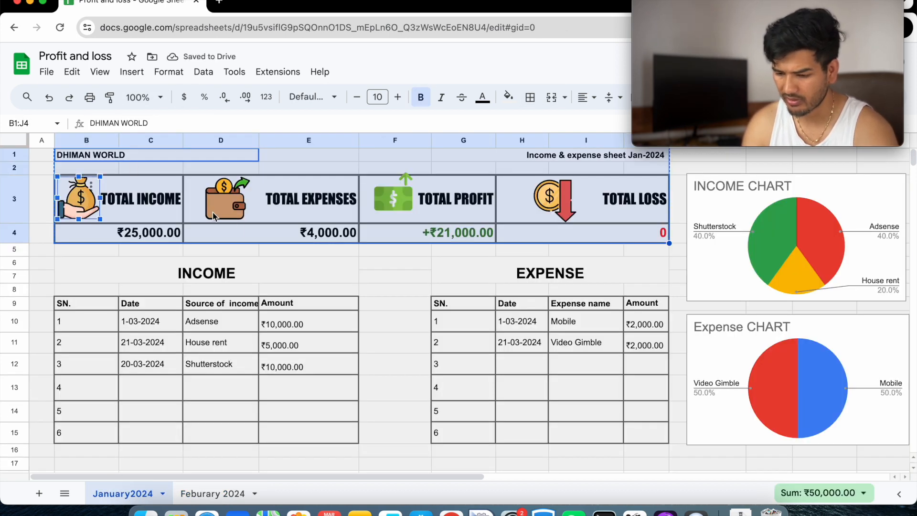
pyautogui.keyDown('shift'); pyautogui.click(225, 205); pyautogui.keyUp('shift')
pyautogui.keyDown('shift'); pyautogui.click(395, 208); pyautogui.keyUp('shift')
pyautogui.keyDown('shift'); pyautogui.click(563, 211); pyautogui.keyUp('shift')
pyautogui.press('super+c')
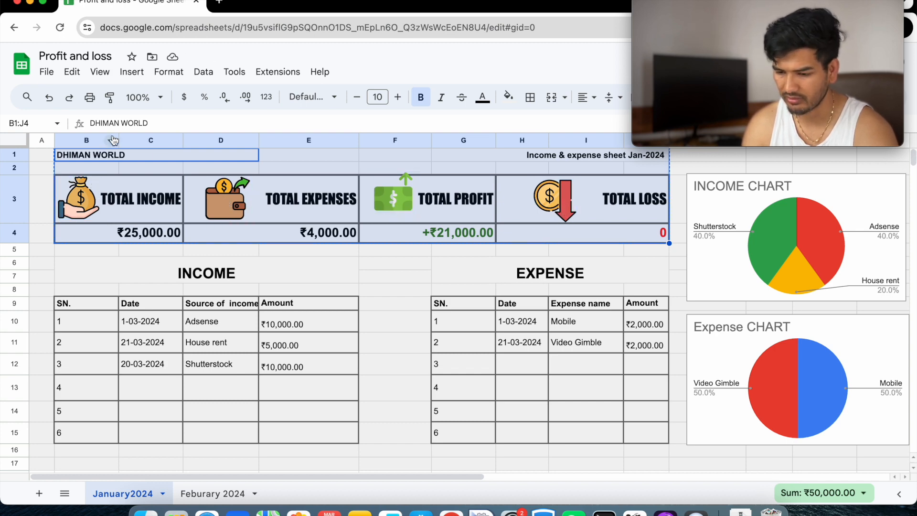
pyautogui.click(206, 493)
pyautogui.click(199, 305)
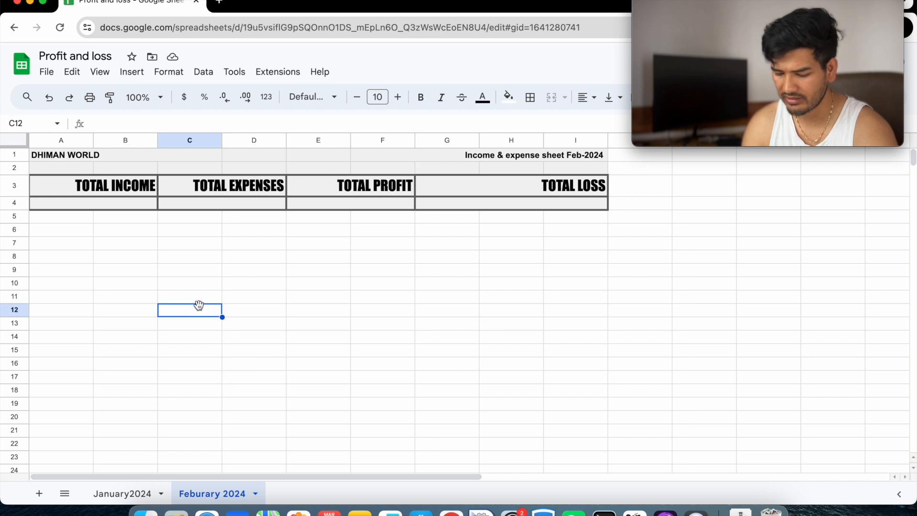
pyautogui.press('super+v')
pyautogui.press('super+z')
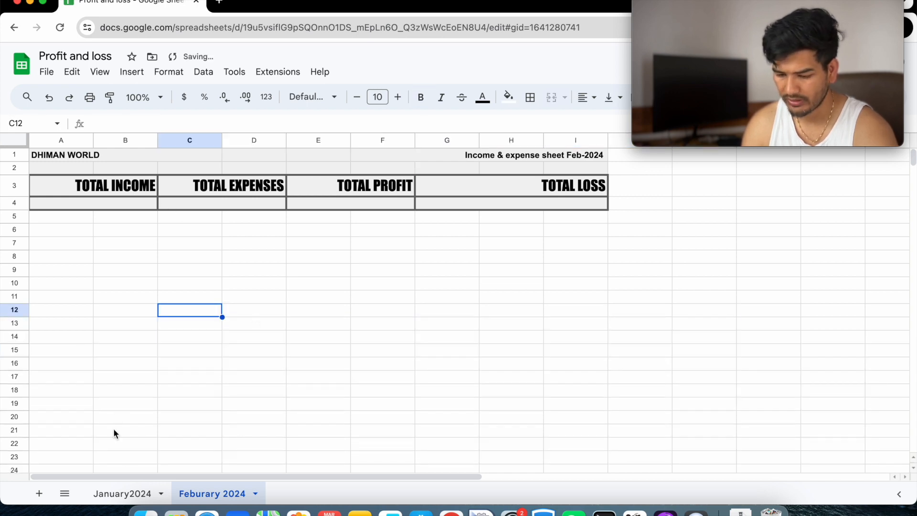
# - Copy the four summary icons together from January2024 and paste them at cell D16 of the Feburary 2024 sheet
pyautogui.click(122, 493)
pyautogui.click(76, 203)
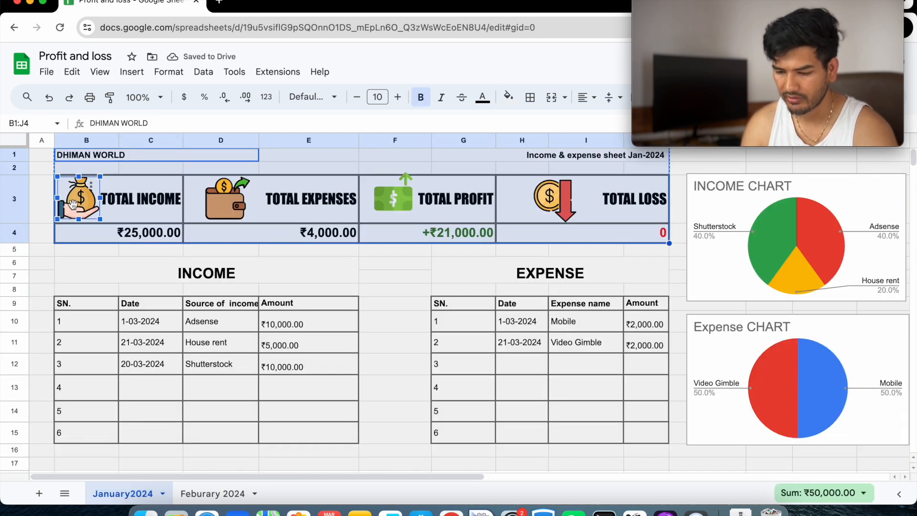
pyautogui.keyDown('shift'); pyautogui.click(235, 201); pyautogui.keyUp('shift')
pyautogui.keyDown('shift'); pyautogui.click(406, 201); pyautogui.keyUp('shift')
pyautogui.keyDown('shift'); pyautogui.click(552, 199); pyautogui.keyUp('shift')
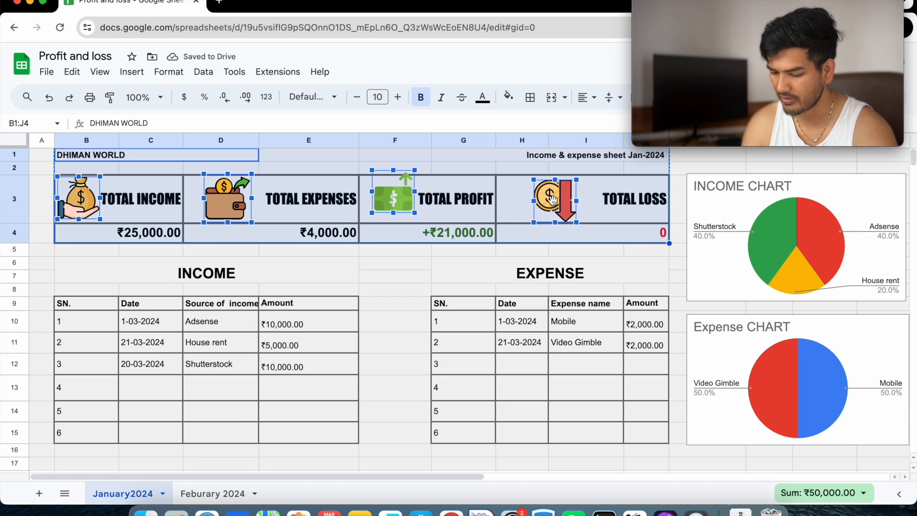
pyautogui.press('super+c')
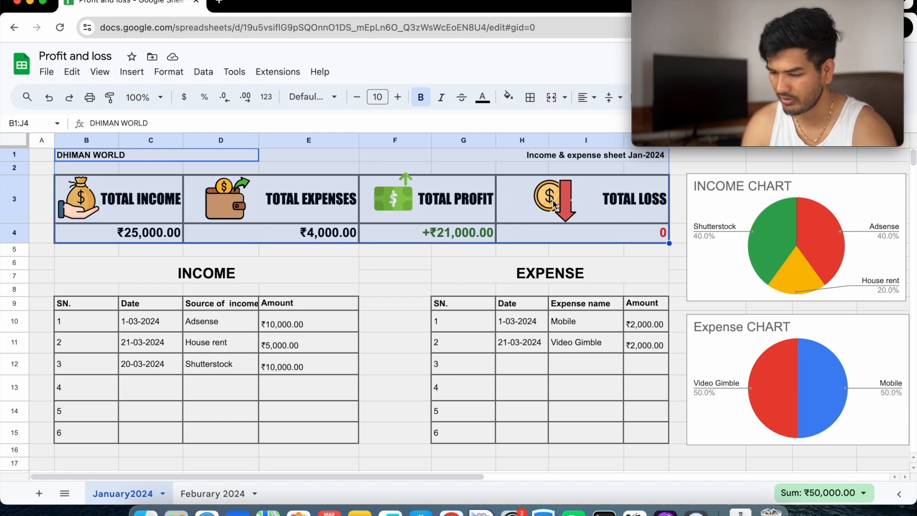
pyautogui.click(210, 493)
pyautogui.click(240, 366)
pyautogui.press('super+v')
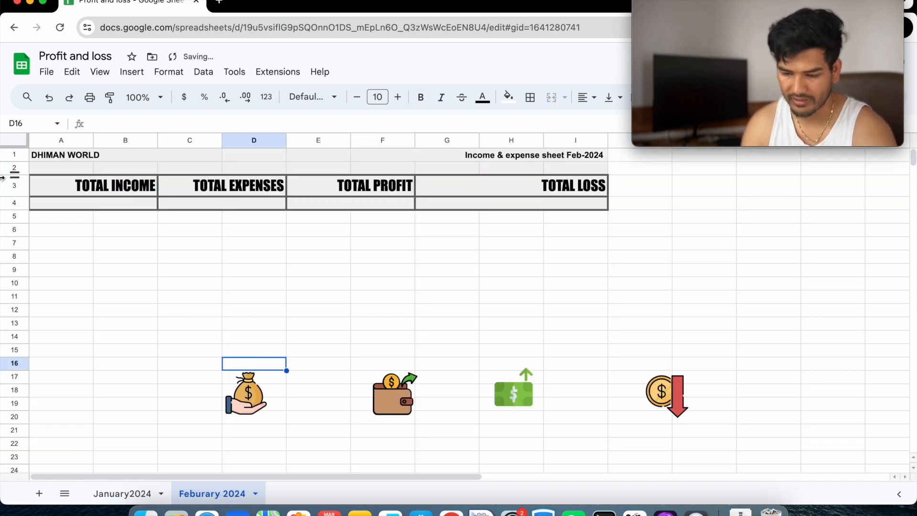
# - Make row 3 taller and move the four pasted icons together up beside the total headings in that row
pyautogui.moveTo(14, 196); pyautogui.dragTo(15, 223)
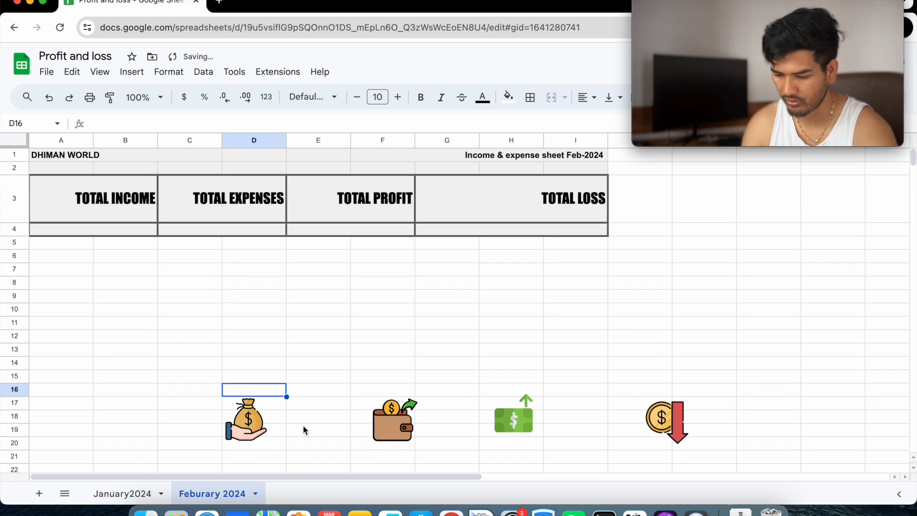
pyautogui.keyDown('shift'); pyautogui.click(380, 419); pyautogui.keyUp('shift')
pyautogui.keyDown('shift'); pyautogui.click(512, 422); pyautogui.keyUp('shift')
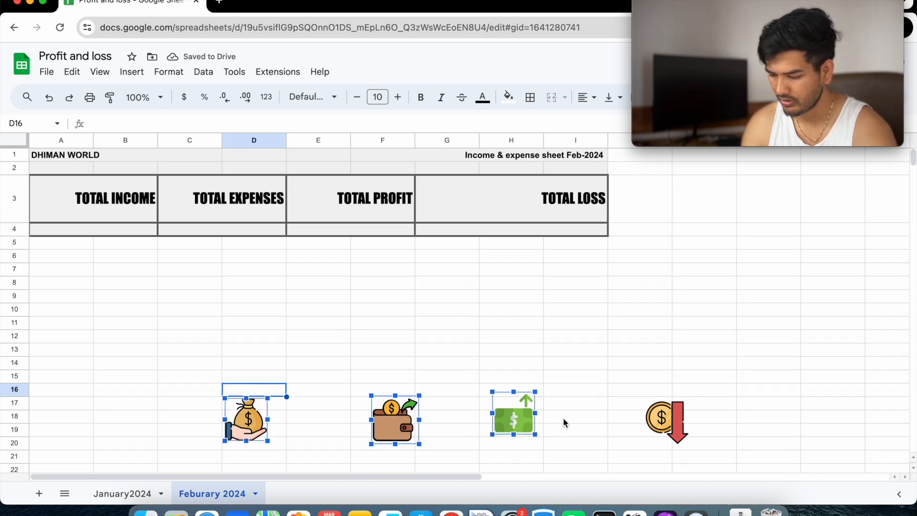
pyautogui.keyDown('shift'); pyautogui.click(666, 420); pyautogui.keyUp('shift')
pyautogui.moveTo(536, 421); pyautogui.dragTo(271, 180)
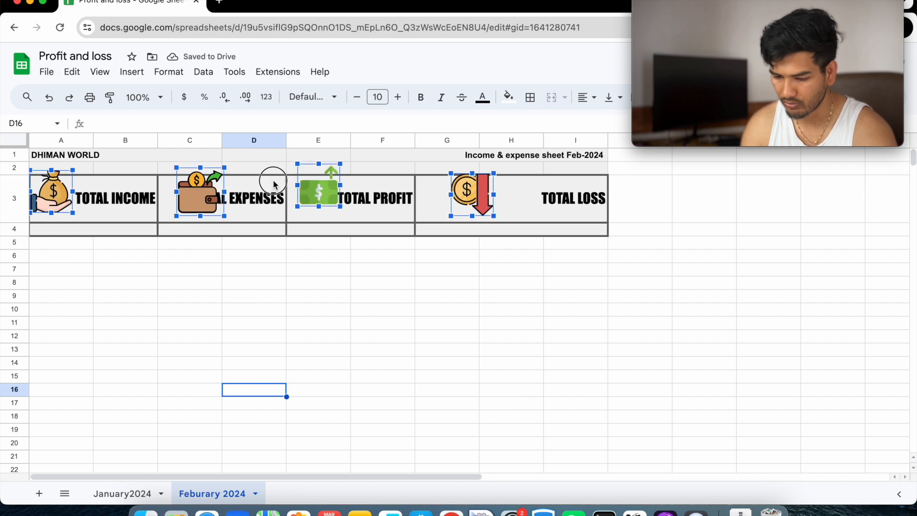
# - Widen columns B and D to make room for the icons beside TOTAL INCOME and TOTAL EXPENSES
pyautogui.click(261, 271)
pyautogui.moveTo(159, 140); pyautogui.dragTo(169, 140)
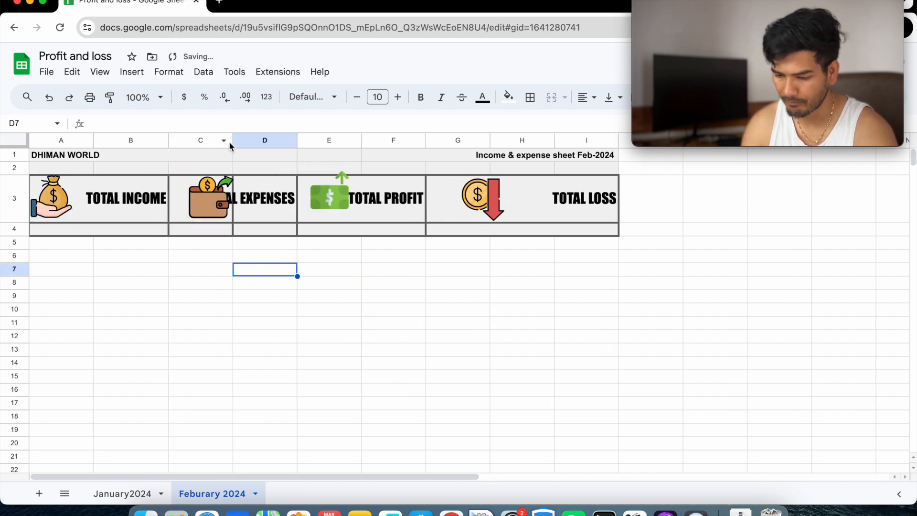
pyautogui.moveTo(296, 140); pyautogui.dragTo(324, 140)
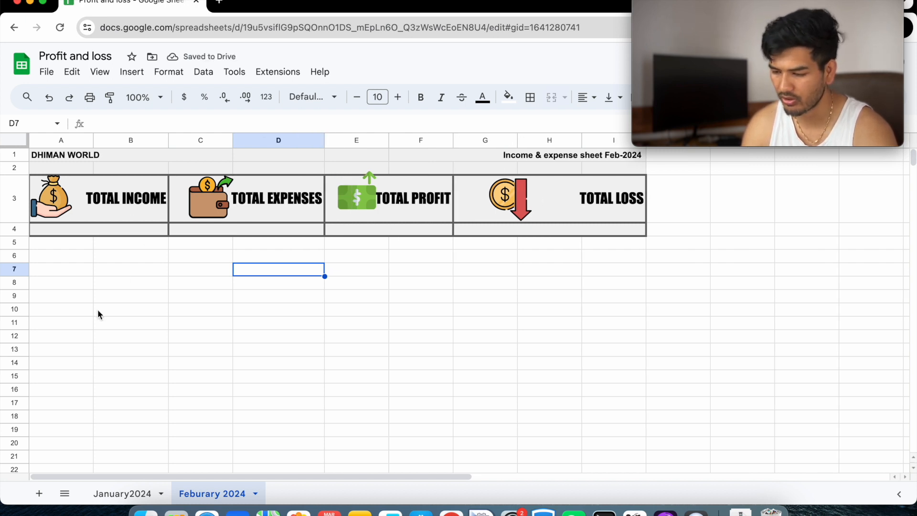
# - Copy the INCOME and EXPENSE titles with their column headers, B6:J9, from January2024 and paste them at A10 of Feburary 2024
pyautogui.click(120, 495)
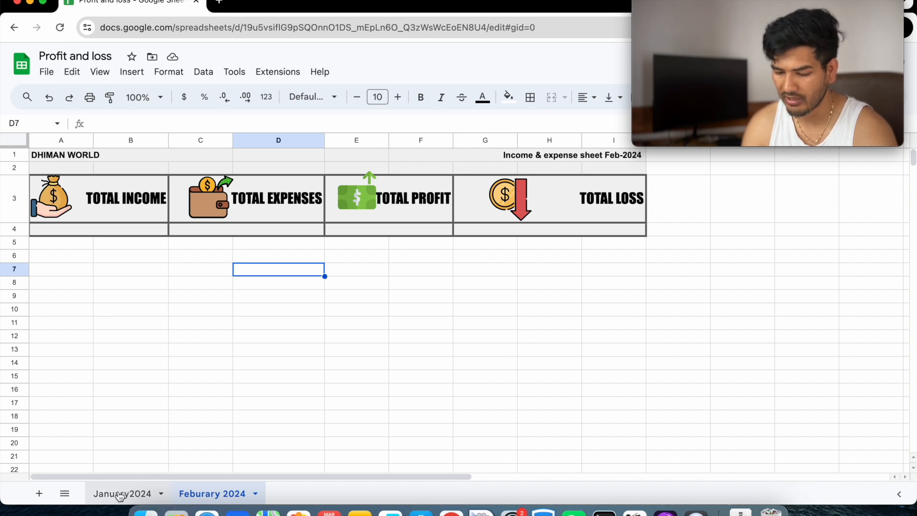
pyautogui.moveTo(92, 279); pyautogui.dragTo(643, 438)
pyautogui.press('super+c')
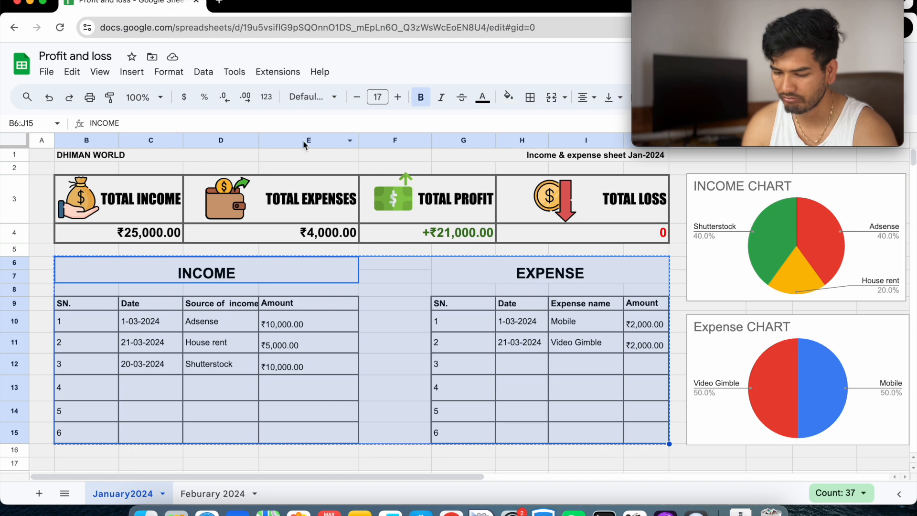
pyautogui.keyDown('shift'); pyautogui.click(640, 306); pyautogui.keyUp('shift')
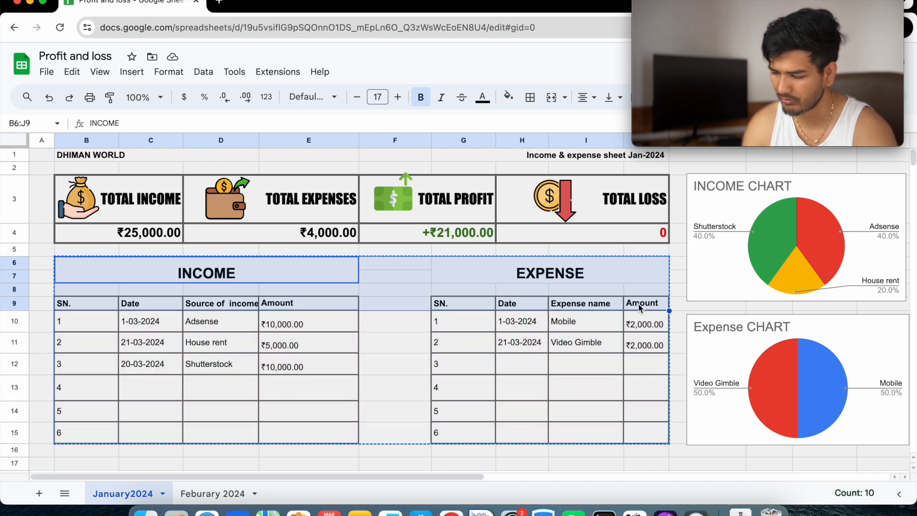
pyautogui.click(193, 493)
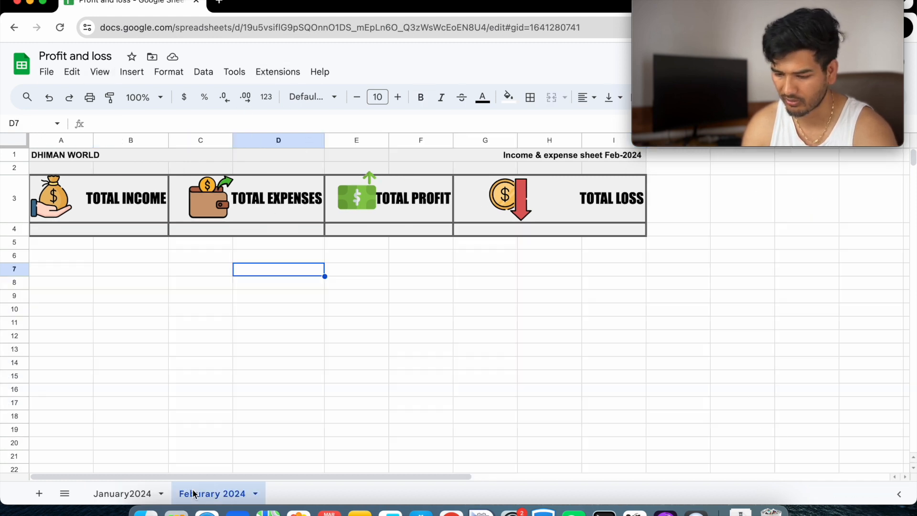
pyautogui.click(75, 309)
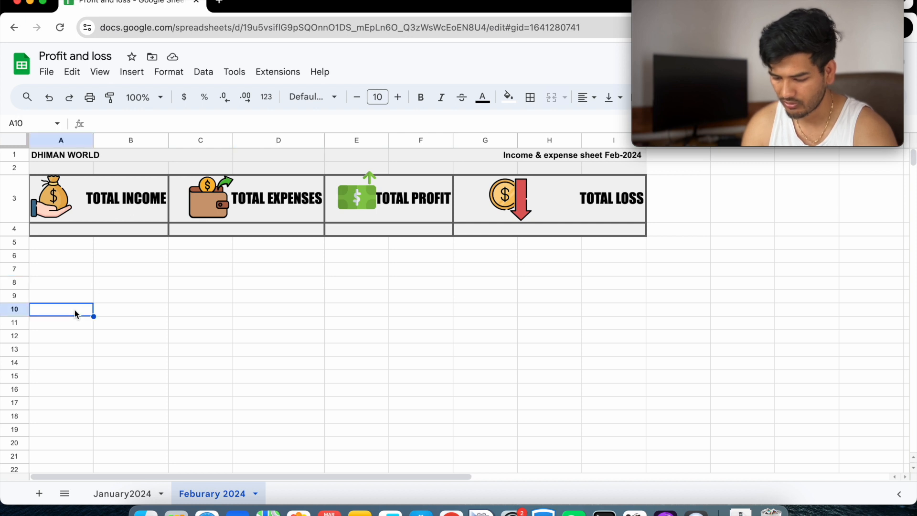
pyautogui.press('super+v')
pyautogui.click(167, 409)
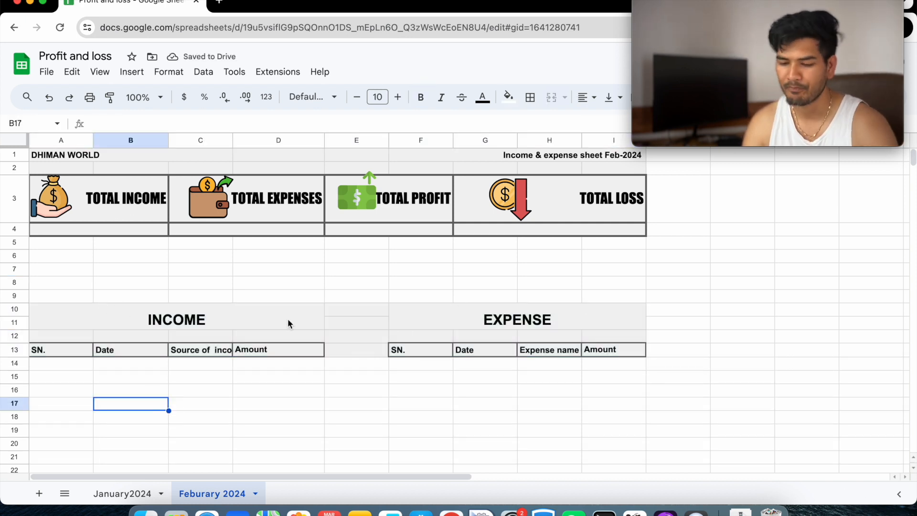
# - Widen columns B and C of the Feburary 2024 sheet so the "Source of income" header fits in its cell
pyautogui.click(56, 367)
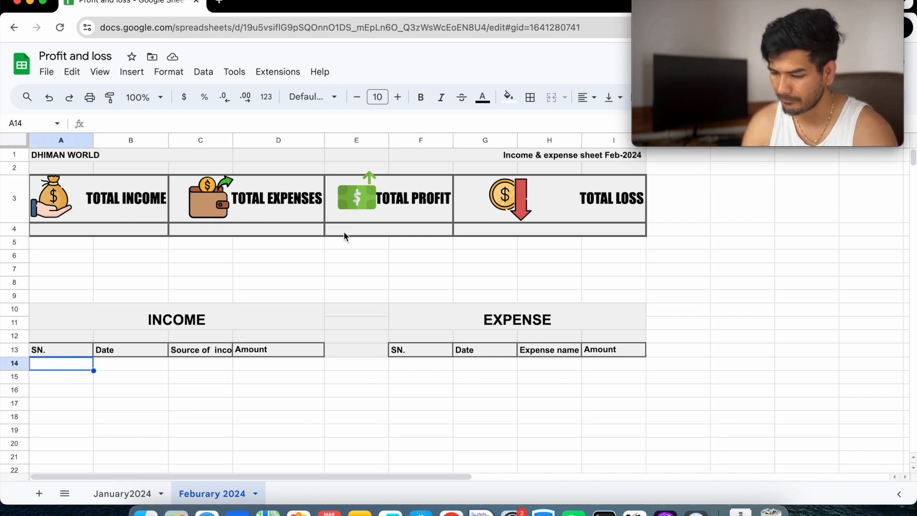
pyautogui.moveTo(168, 139); pyautogui.dragTo(193, 137)
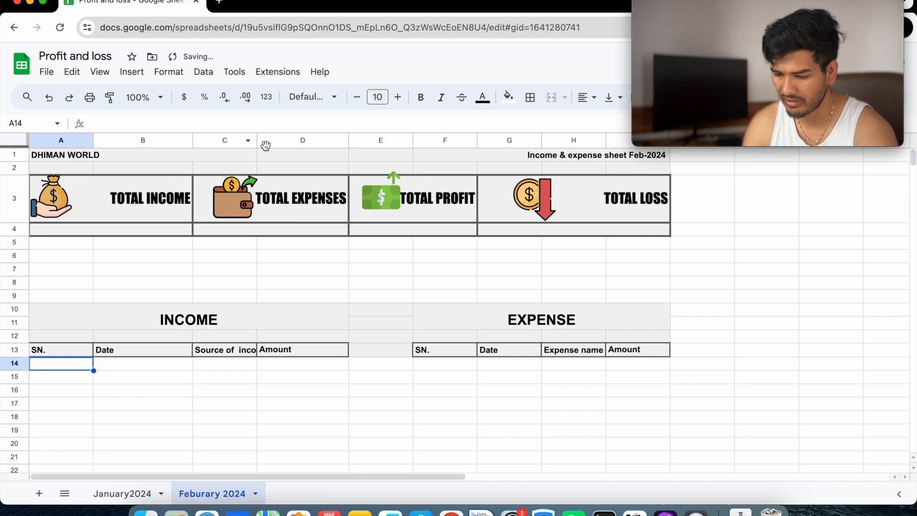
pyautogui.moveTo(256, 140); pyautogui.dragTo(270, 141)
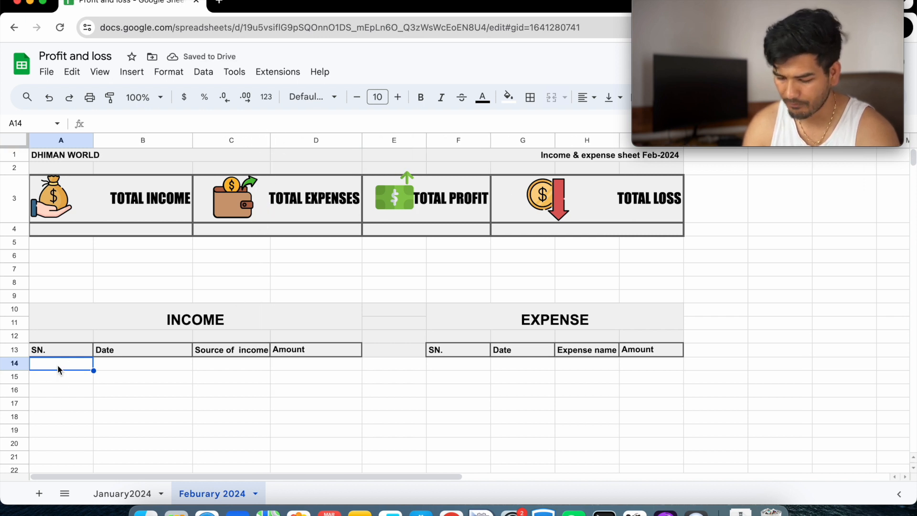
pyautogui.write('=')
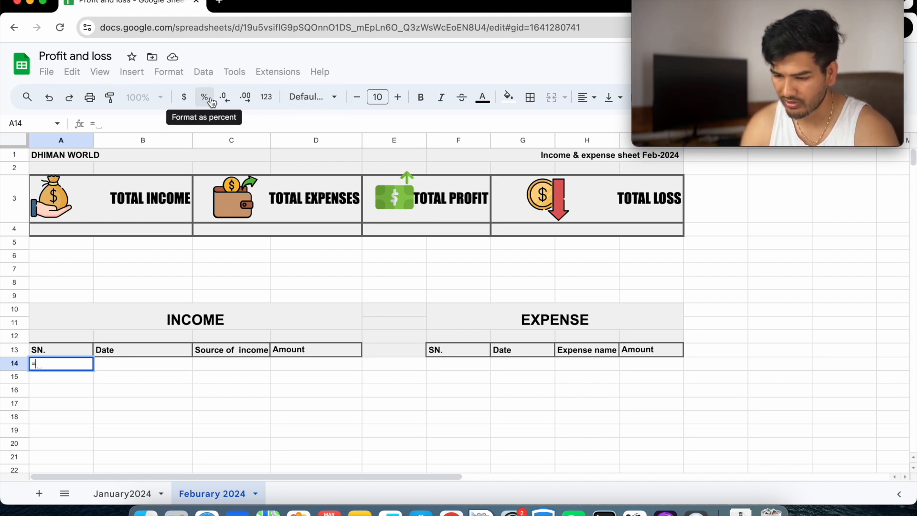
pyautogui.click(196, 295)
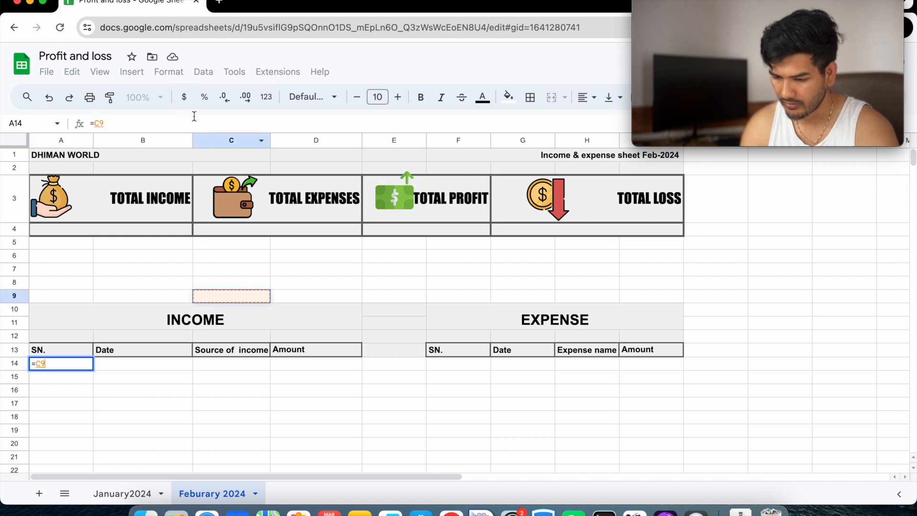
pyautogui.click(198, 428)
pyautogui.press('Escape')
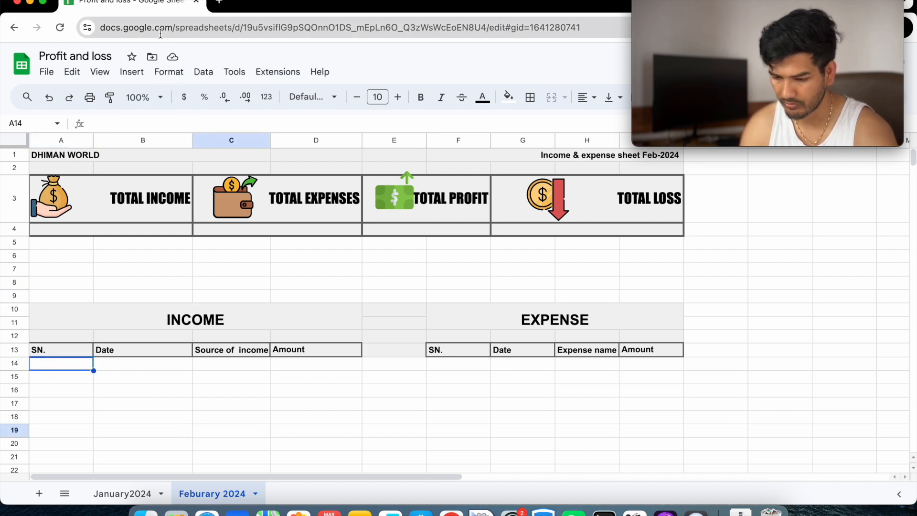
# - Enter the formula =ROW() in A14, the first SN. cell of the income table
pyautogui.click(160, 97)
pyautogui.click(141, 202)
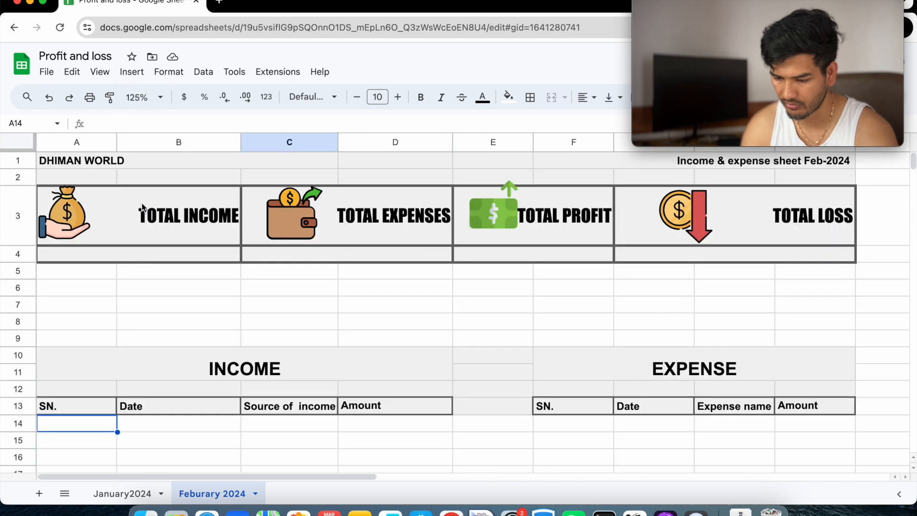
pyautogui.scroll(-2, 190, 282)
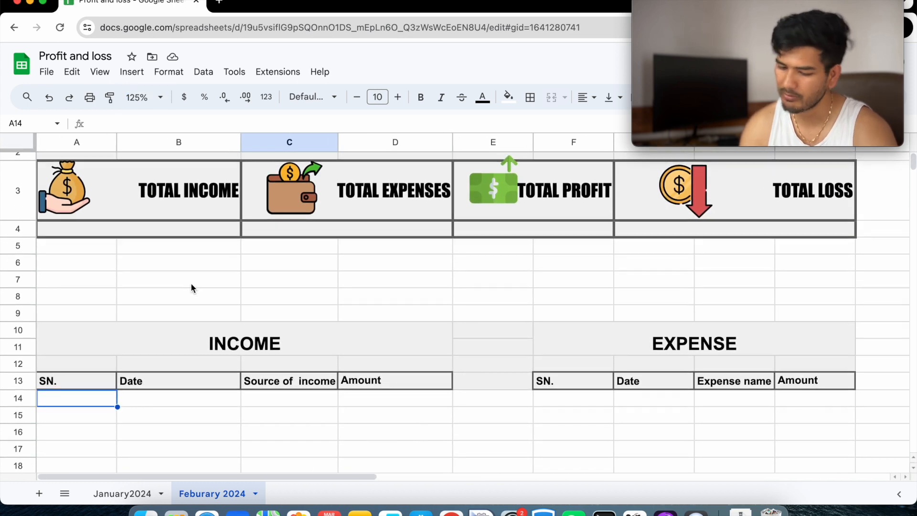
pyautogui.click(68, 399)
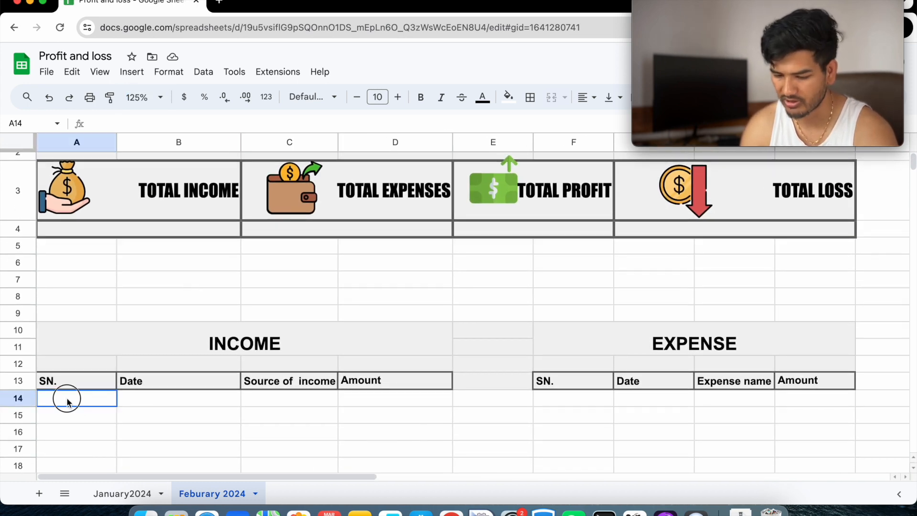
pyautogui.write('=ro')
pyautogui.write('w')
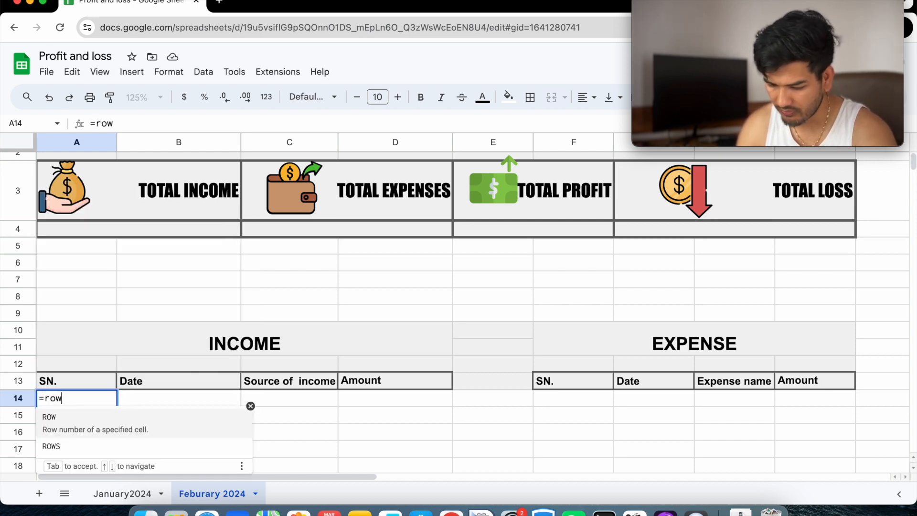
pyautogui.press('Tab')
pyautogui.write(')')
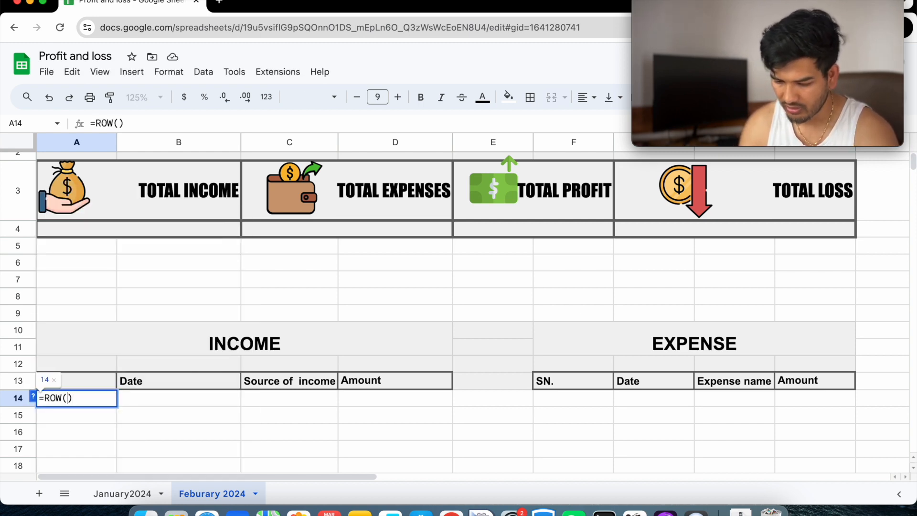
pyautogui.press('Return')
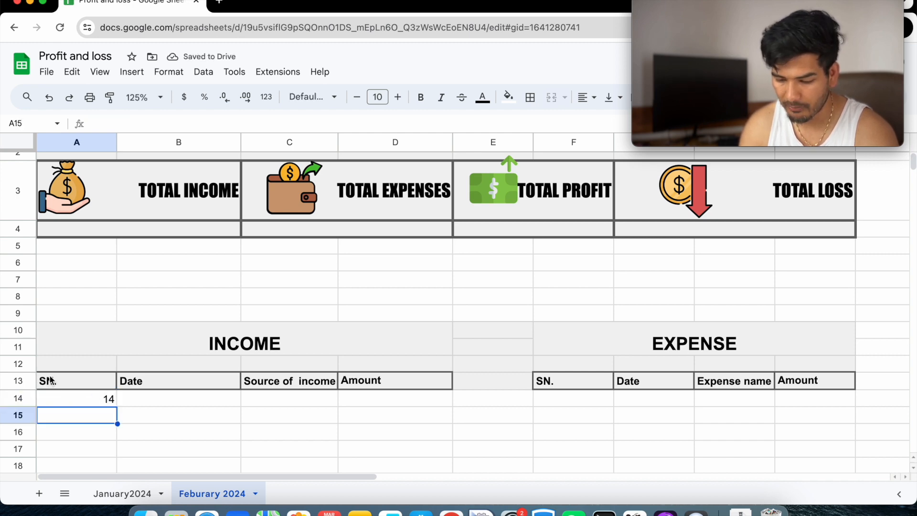
# - Change the formula in A14 to =ROW()-13 so the serial numbering starts at 1
pyautogui.click(115, 401)
pyautogui.doubleClick(102, 398)
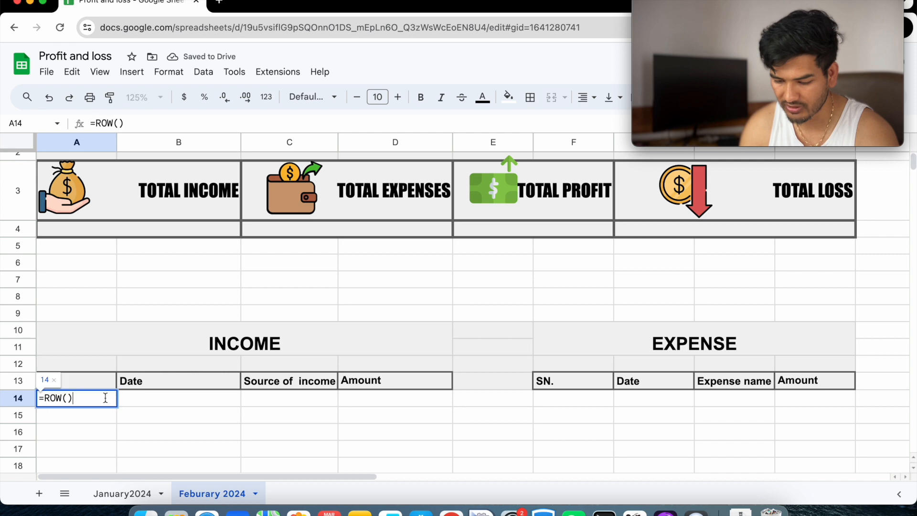
pyautogui.write('-1')
pyautogui.press('Return')
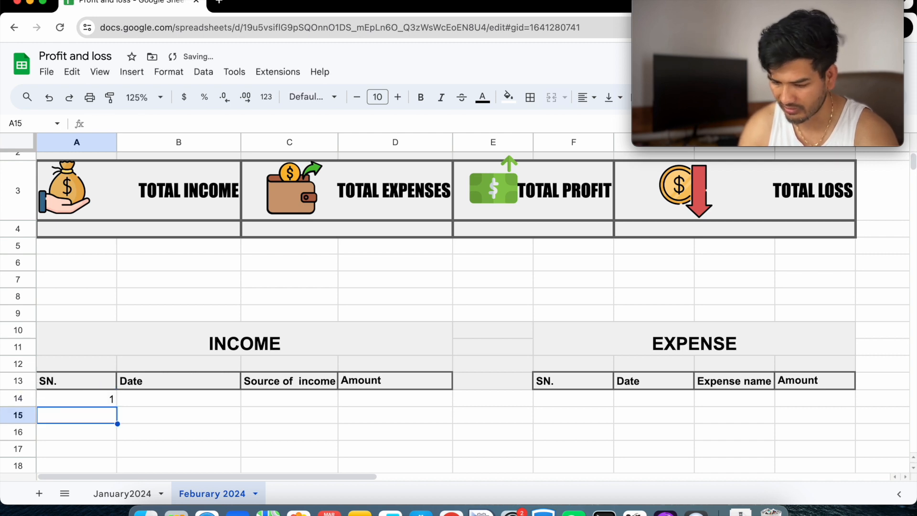
# - Fill the serial number formula from A14 down to A17, undoing the first fill and repeating it
pyautogui.click(103, 400)
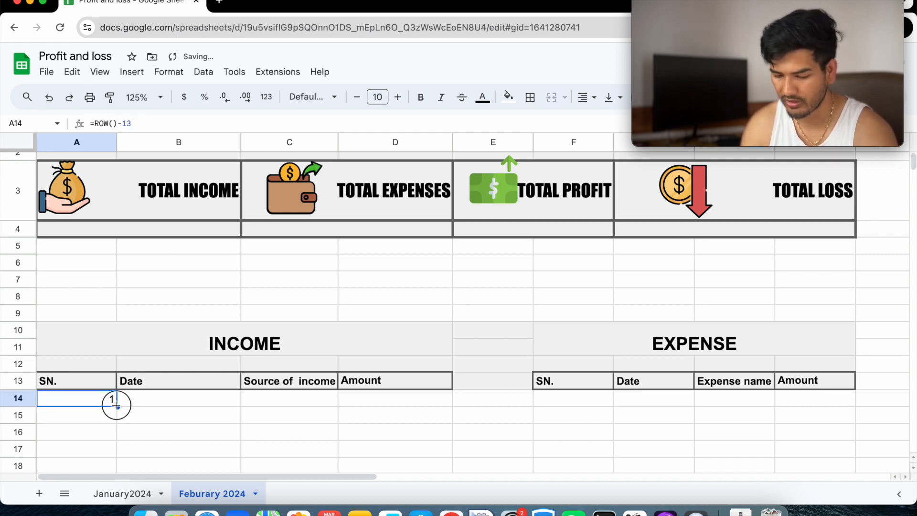
pyautogui.moveTo(117, 406); pyautogui.dragTo(114, 461)
pyautogui.hotkey('ctrl', 'z')
pyautogui.moveTo(117, 406); pyautogui.dragTo(118, 459)
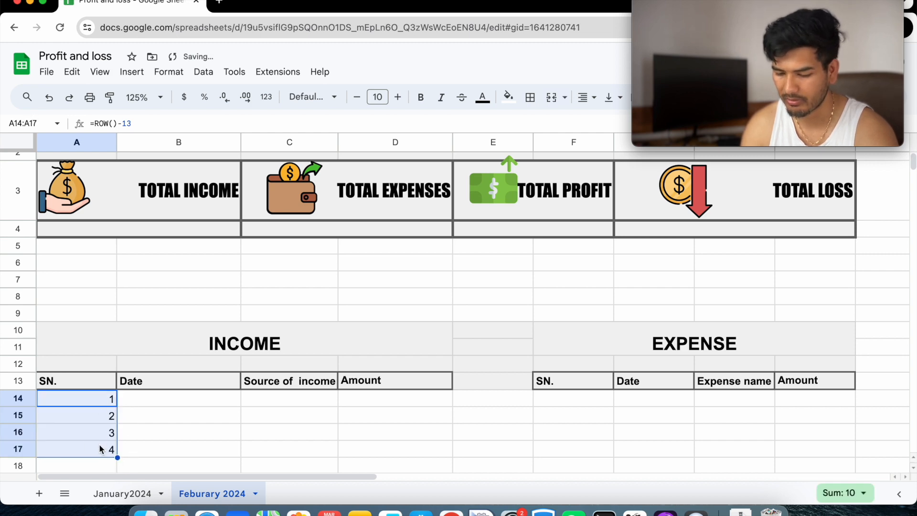
# - Copy the serial numbers A14:A17 to the expense table's SN. column, starting at F14
pyautogui.hotkey('ctrl', 'c')
pyautogui.click(563, 397)
pyautogui.hotkey('ctrl', 'v')
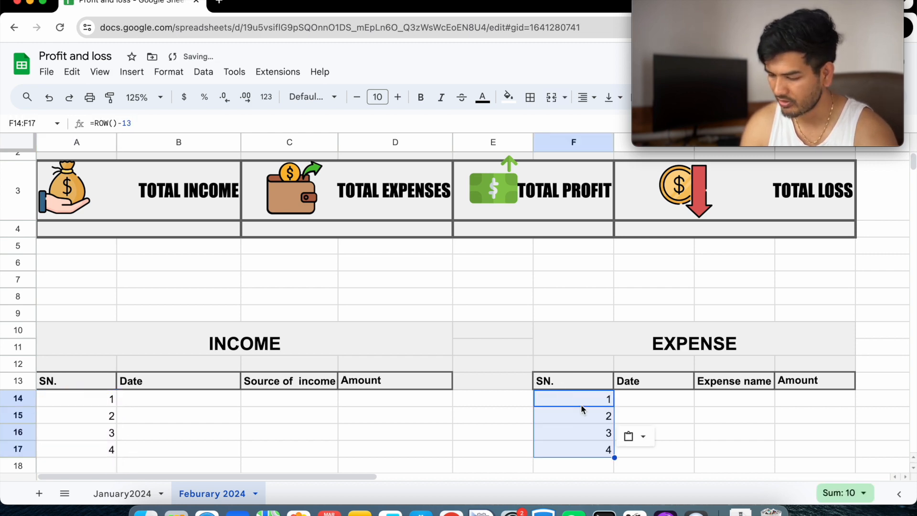
# - Format B14, the first Date cell of the income table, with the Date number format
pyautogui.click(150, 398)
pyautogui.scroll(-2, 150, 397)
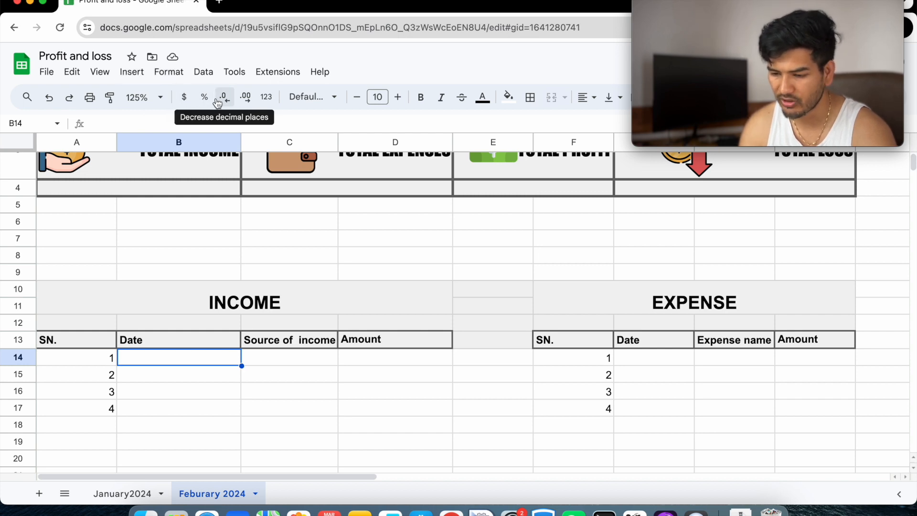
pyautogui.click(171, 77)
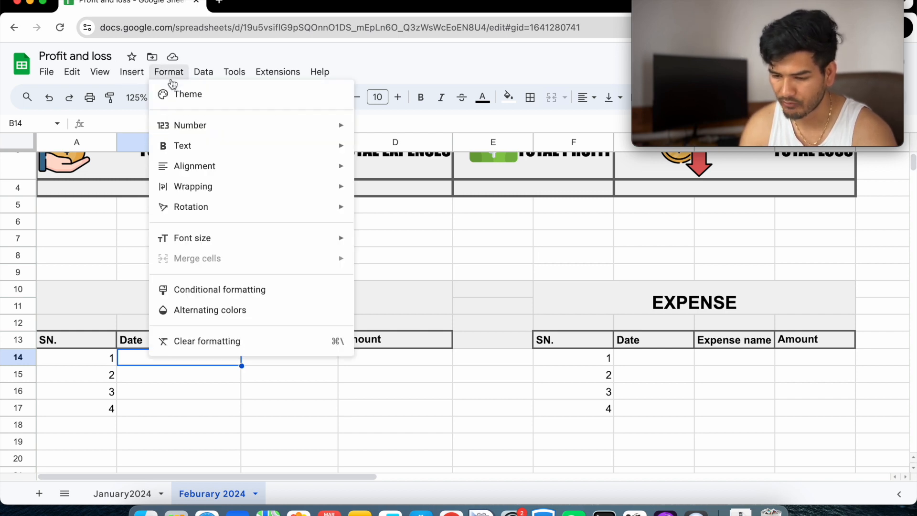
pyautogui.moveTo(190, 126)
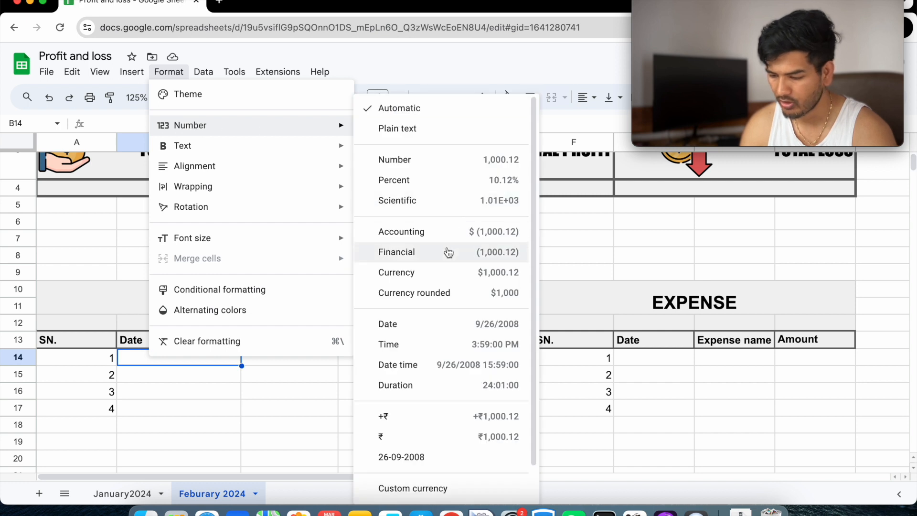
pyautogui.click(431, 332)
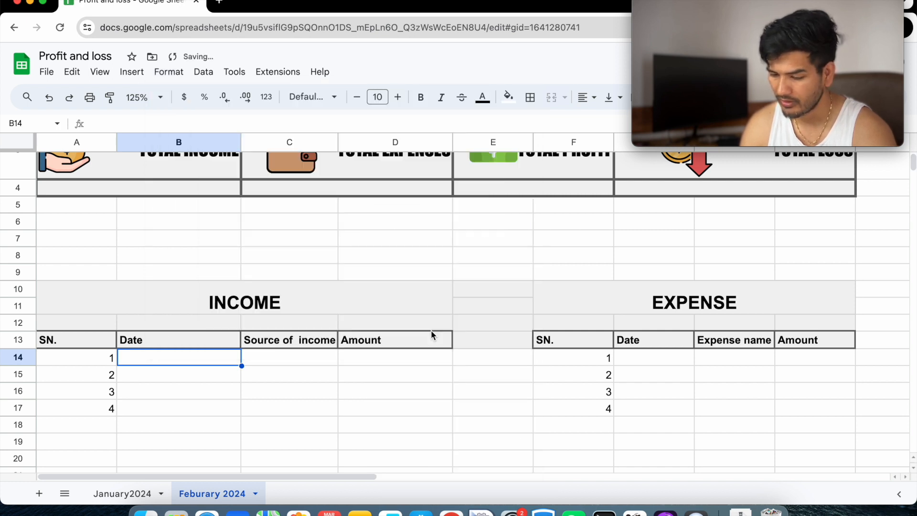
# - Apply a custom date format to B14 in day-month-year order with hyphens, as in 5-08-1930
pyautogui.click(207, 80)
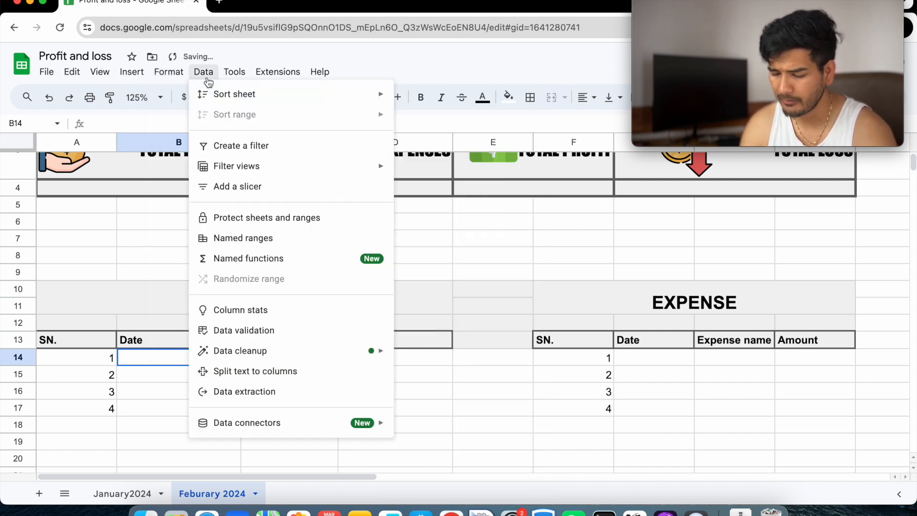
pyautogui.moveTo(128, 74)
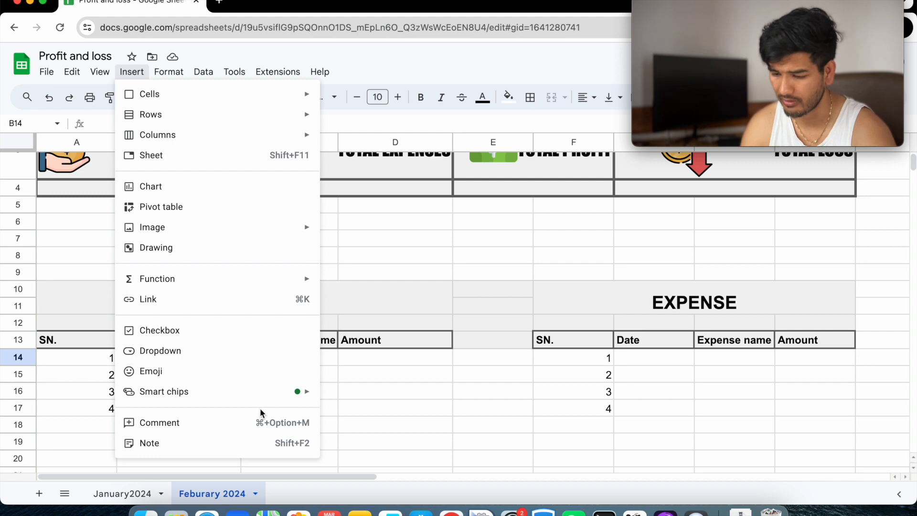
pyautogui.moveTo(167, 74)
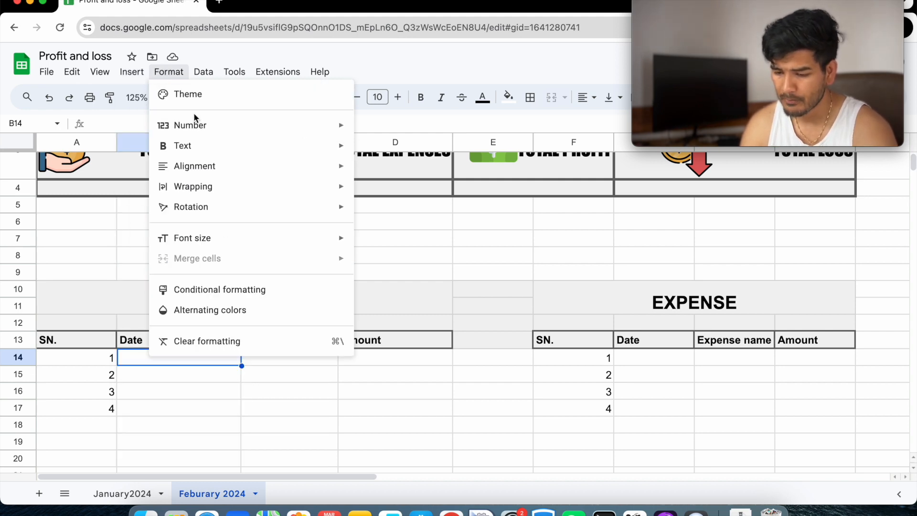
pyautogui.moveTo(188, 125)
pyautogui.scroll(-1, 455, 468)
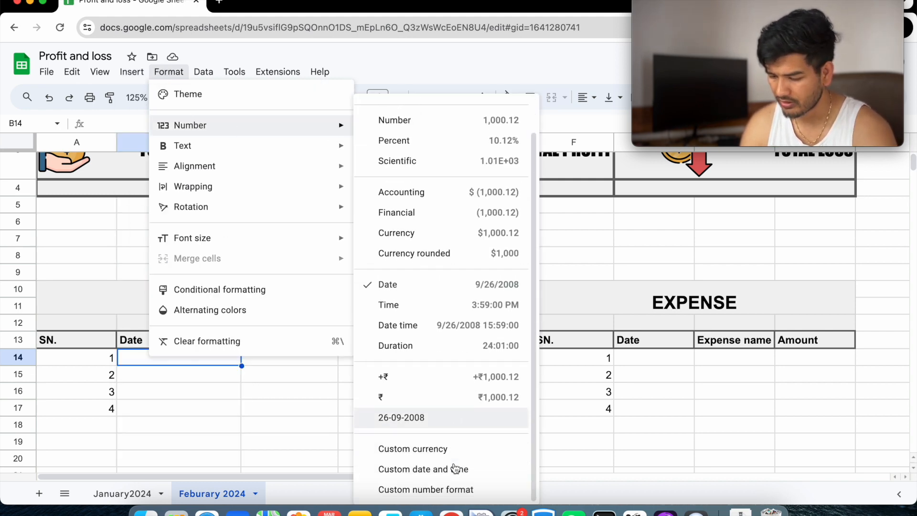
pyautogui.click(444, 471)
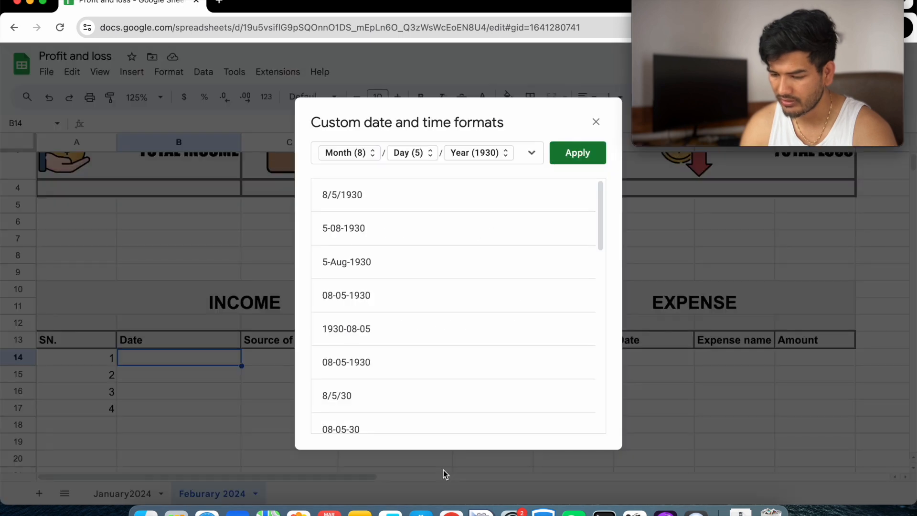
pyautogui.click(367, 159)
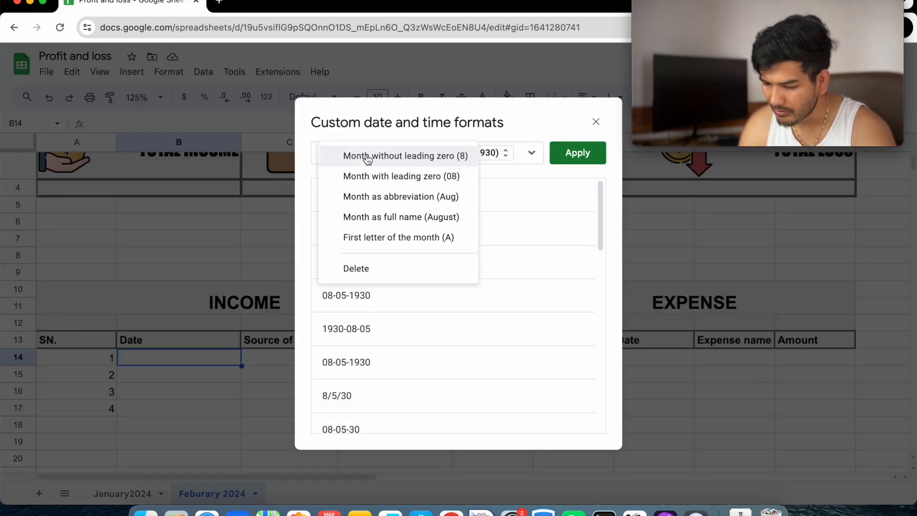
pyautogui.click(524, 208)
pyautogui.click(428, 241)
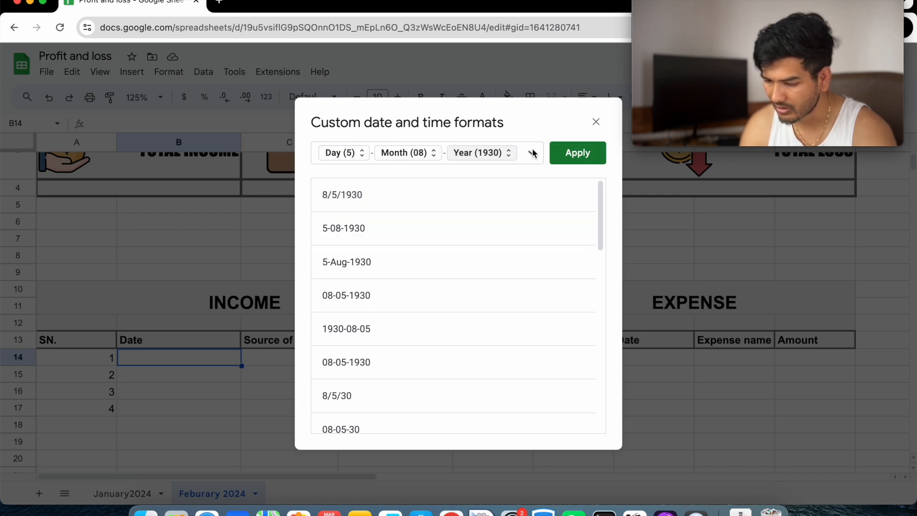
pyautogui.click(592, 153)
# - Enter the date 05-02-2024 in B14, the first Date cell of the income table
pyautogui.doubleClick(191, 364)
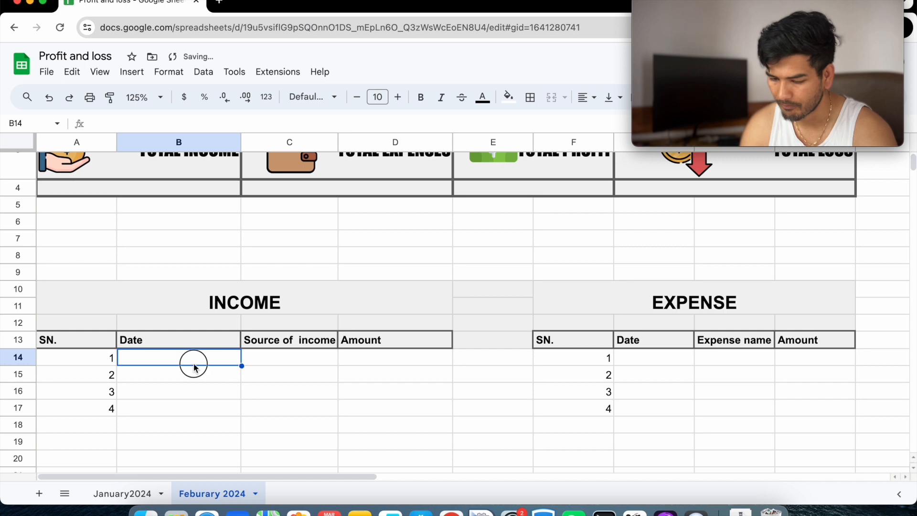
pyautogui.write('0')
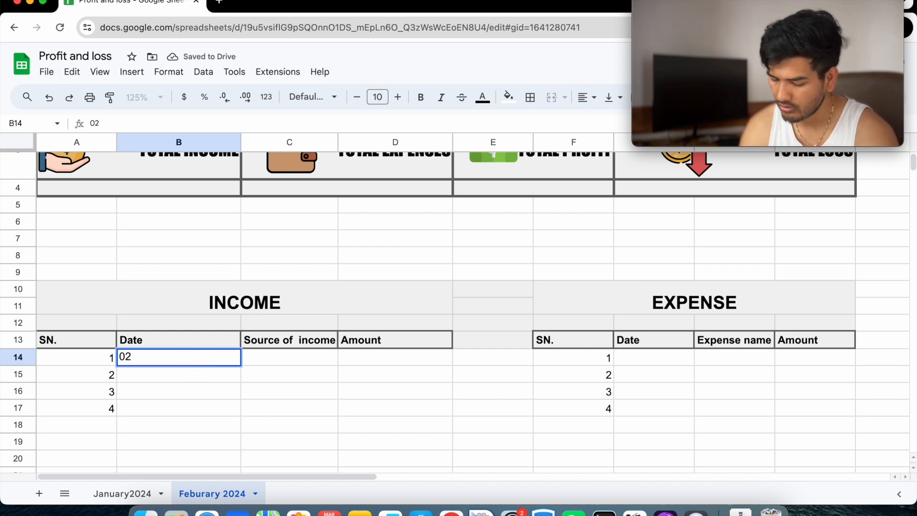
pyautogui.write('2')
pyautogui.press('BackSpace')
pyautogui.write('5')
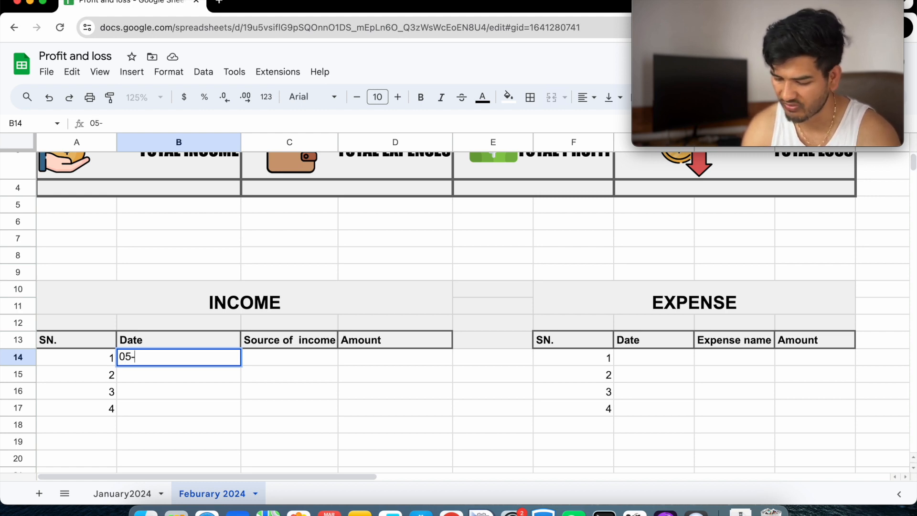
pyautogui.write('-02-2023')
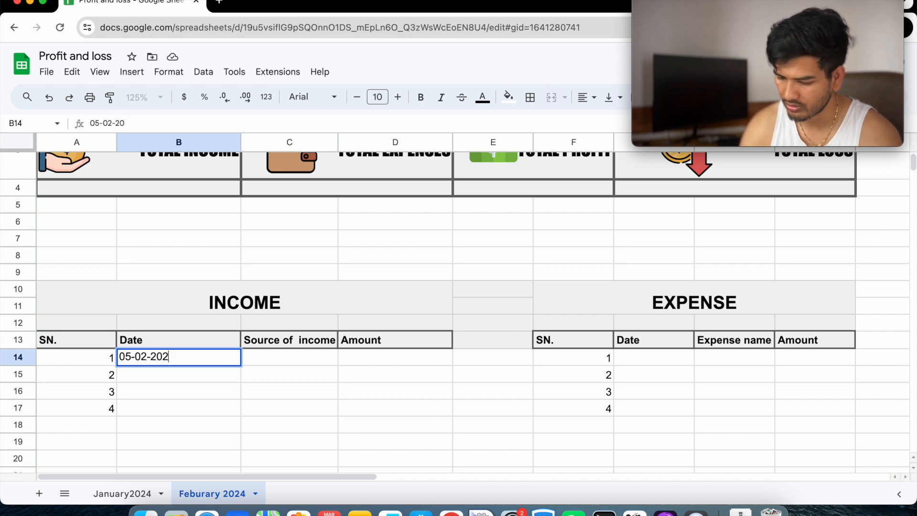
pyautogui.press('Return')
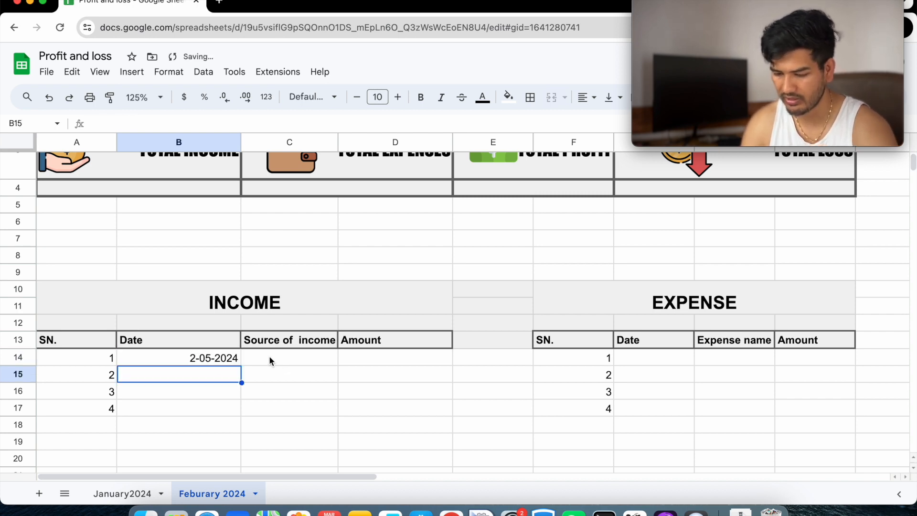
# - Pick 3 May 2024 from the calendar as the date in B14
pyautogui.doubleClick(191, 357)
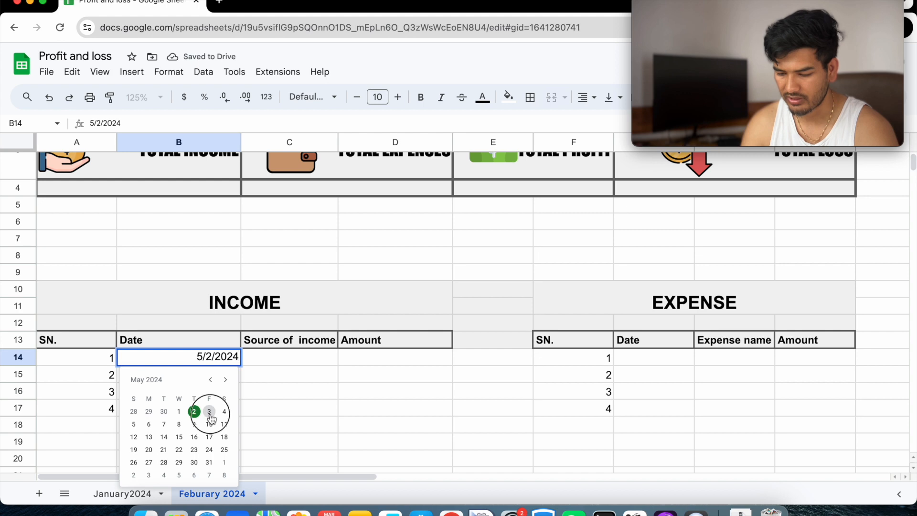
pyautogui.click(209, 412)
pyautogui.doubleClick(221, 361)
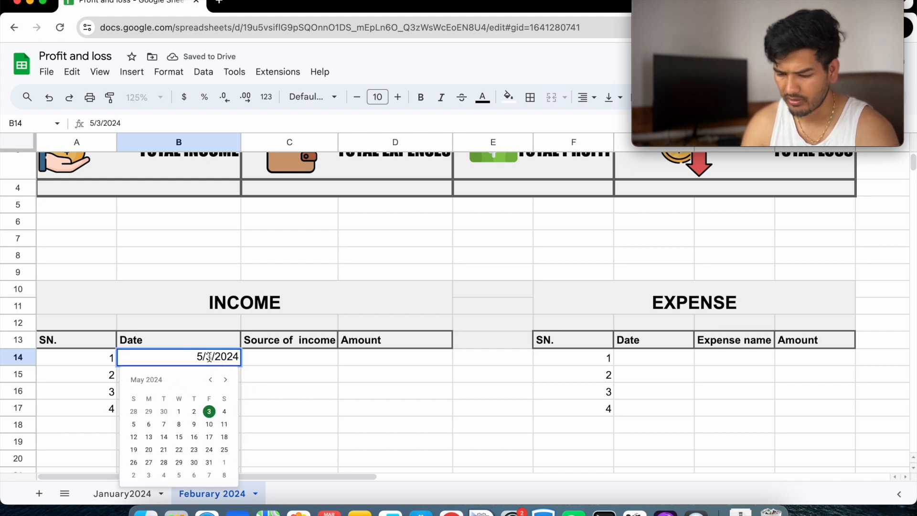
pyautogui.click(280, 368)
pyautogui.click(200, 363)
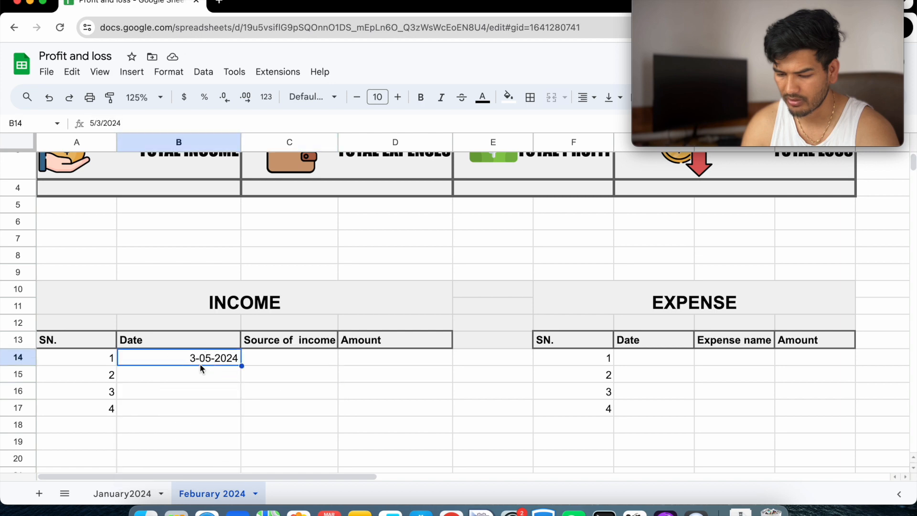
# - Change the month of the date in B14 to 2, making the entry 2/3/2024
pyautogui.doubleClick(202, 362)
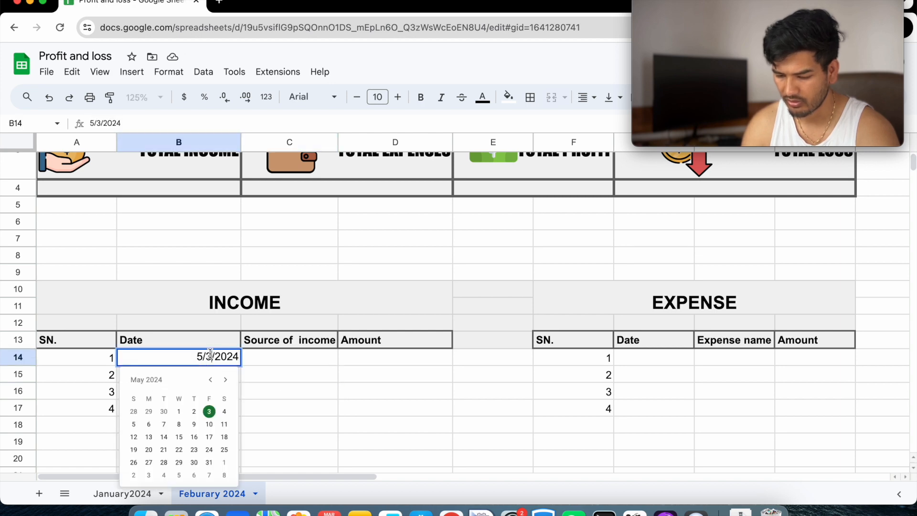
pyautogui.press('BackSpace')
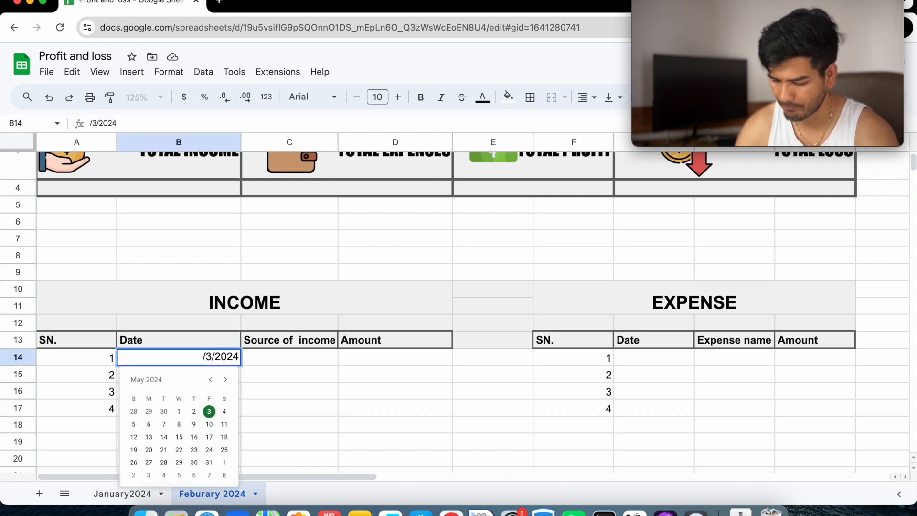
pyautogui.write('2')
pyautogui.press('Return')
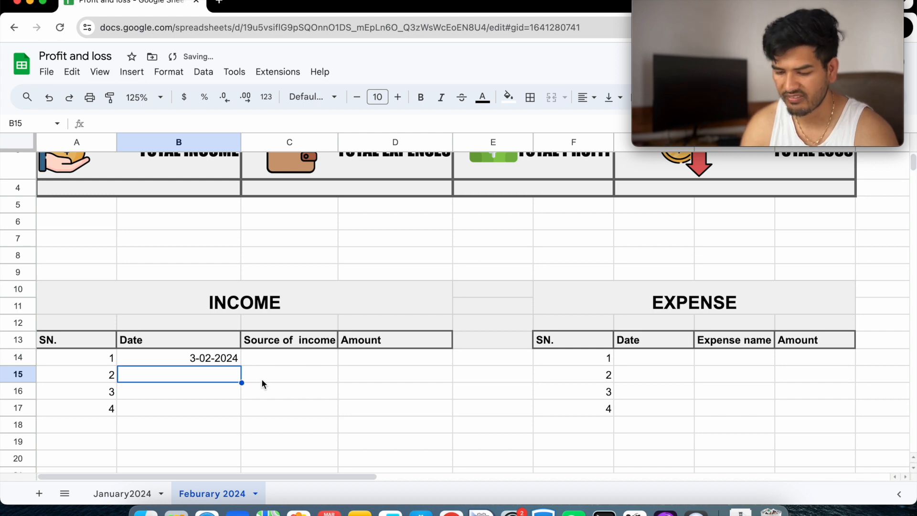
# - Fill the first income row with the source Adsense in C14 and the amount 40000 in D14
pyautogui.click(236, 362)
pyautogui.click(280, 359)
pyautogui.doubleClick(280, 359)
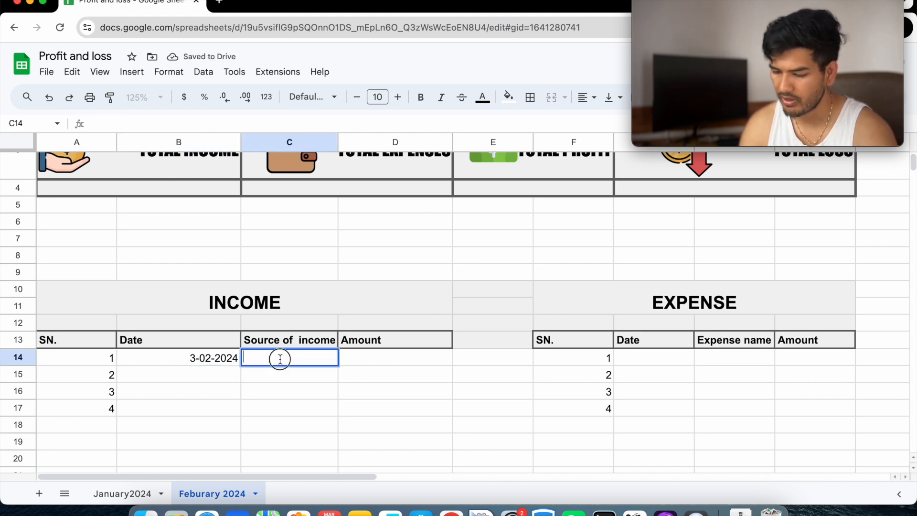
pyautogui.write('Adsense')
pyautogui.press('Return')
pyautogui.click(374, 353)
pyautogui.doubleClick(376, 353)
pyautogui.write('40000')
pyautogui.press('Return')
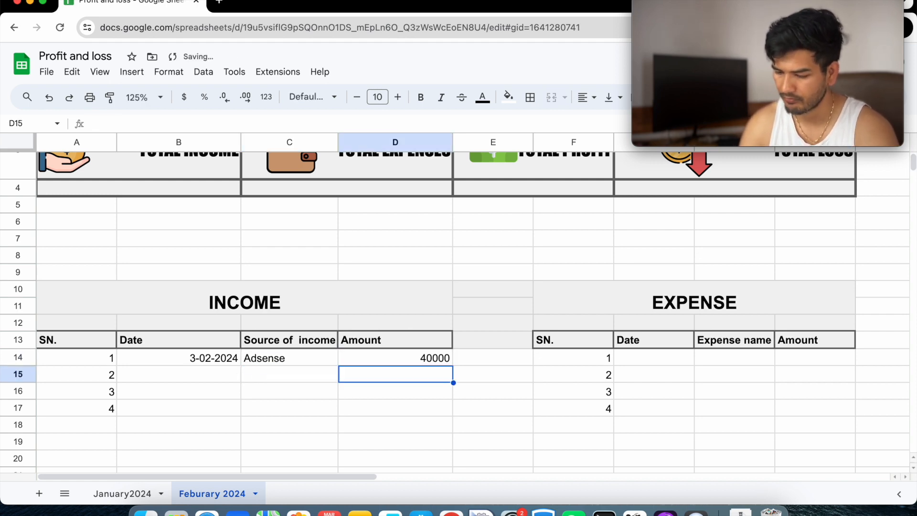
# - Copy the date from B14 to B15 and change the copy to 2/10/2024
pyautogui.click(174, 377)
pyautogui.click(205, 359)
pyautogui.hotkey('ctrl', 'c')
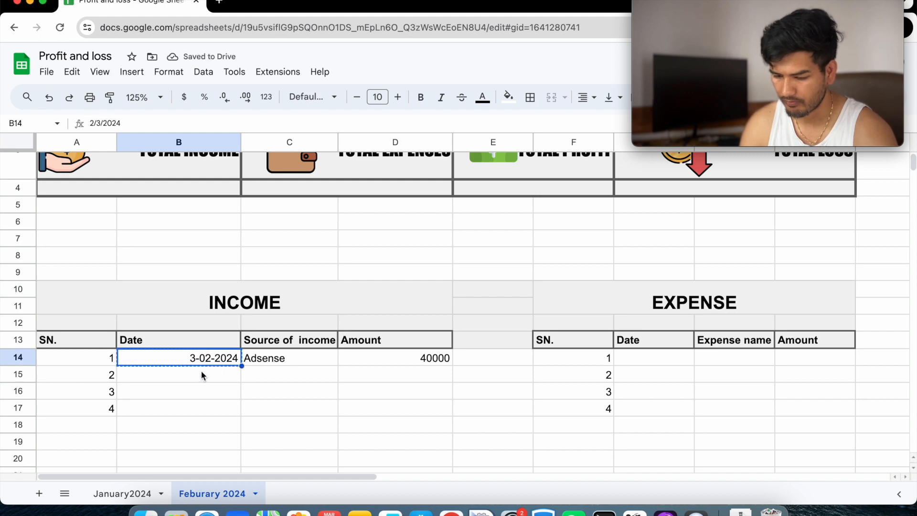
pyautogui.click(201, 375)
pyautogui.hotkey('ctrl', 'v')
pyautogui.doubleClick(201, 376)
pyautogui.click(214, 373)
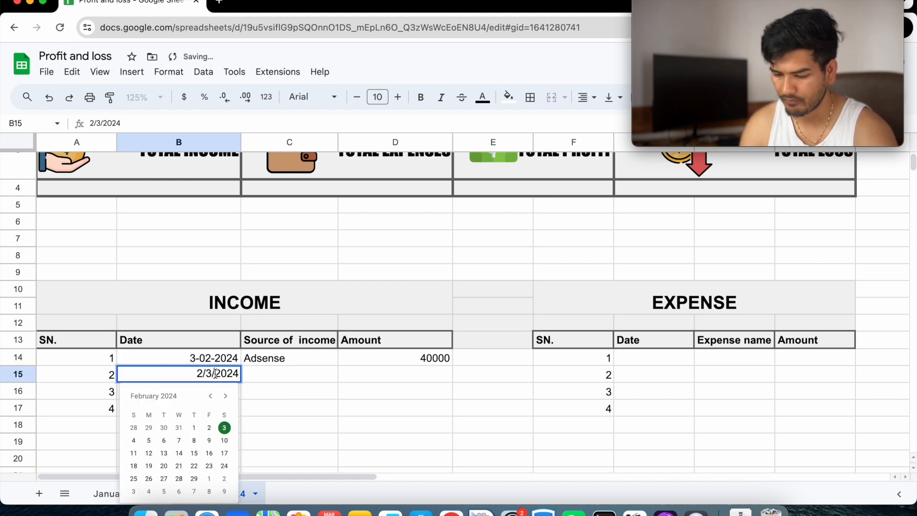
pyautogui.press('BackSpace')
pyautogui.write('10')
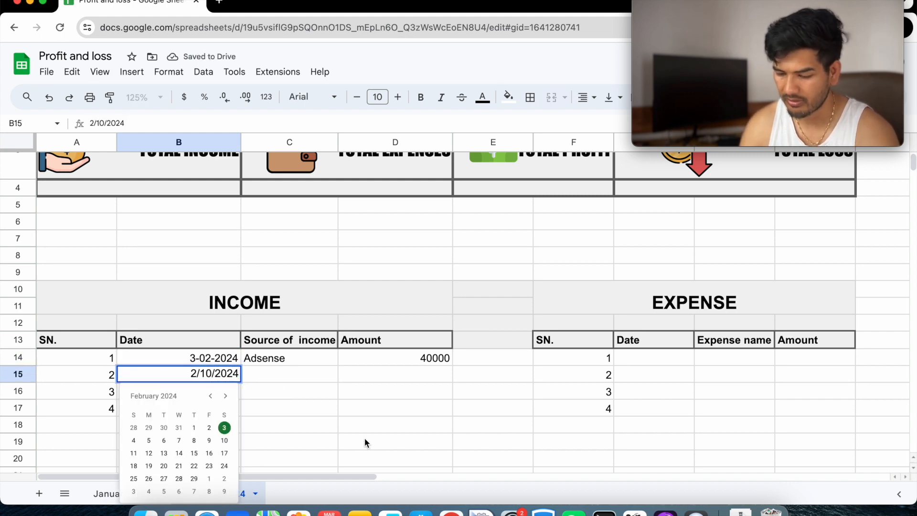
# - Fill the second income row with the source Shutterstock in C15 and the amount 10000 in D15
pyautogui.doubleClick(289, 373)
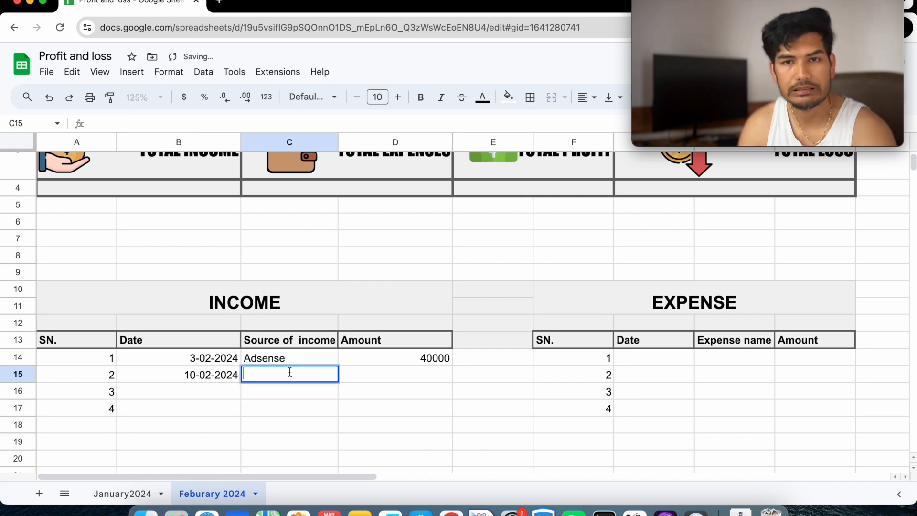
pyautogui.write('S')
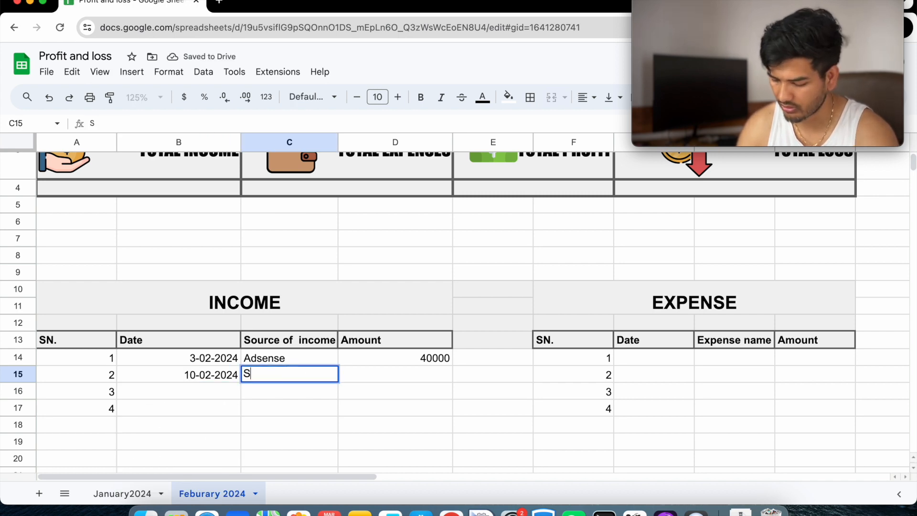
pyautogui.write('hutterstock')
pyautogui.press('Return')
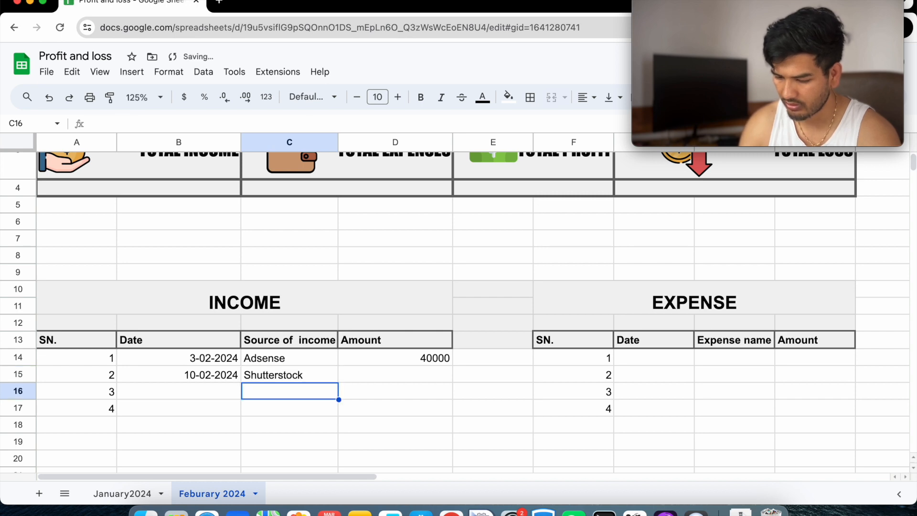
pyautogui.click(402, 380)
pyautogui.write('10000')
pyautogui.press('Return')
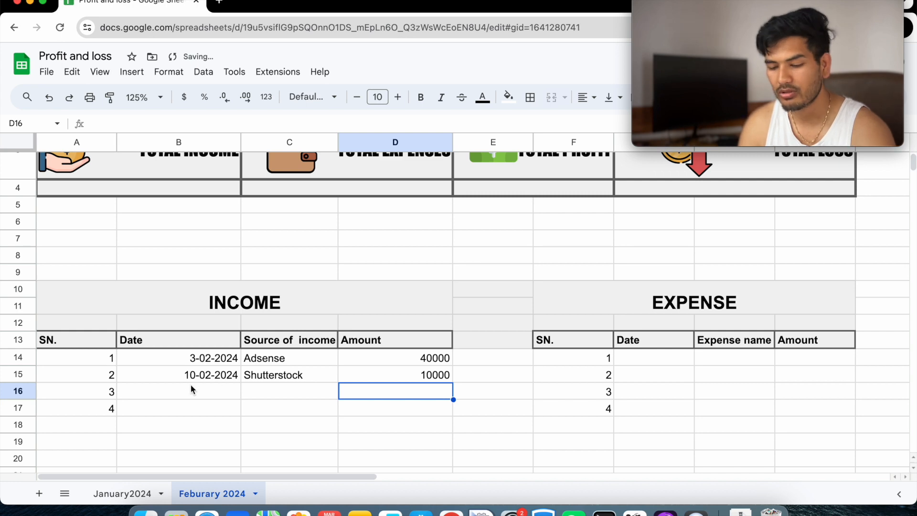
# - Copy the date from B15 to B16 and change the copy to 2/15/2024
pyautogui.click(191, 389)
pyautogui.click(202, 377)
pyautogui.hotkey('ctrl', 'c')
pyautogui.click(198, 400)
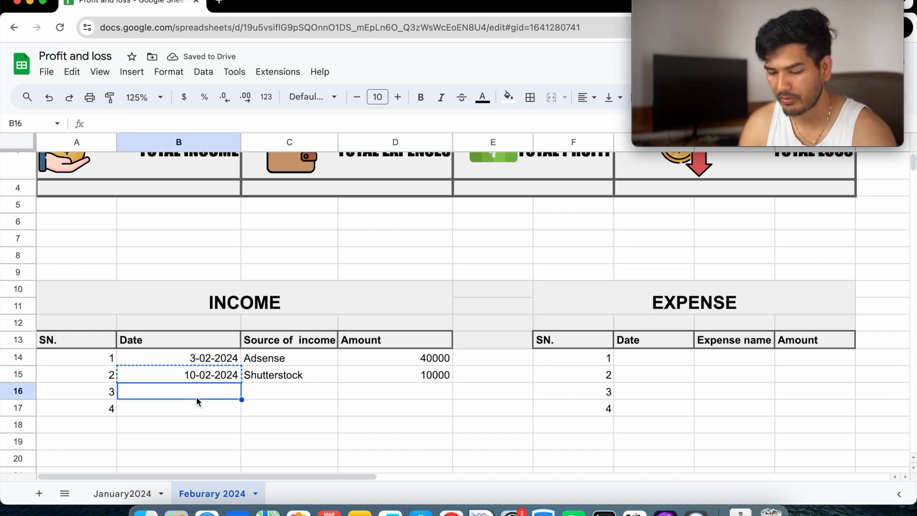
pyautogui.hotkey('ctrl', 'v')
pyautogui.doubleClick(199, 390)
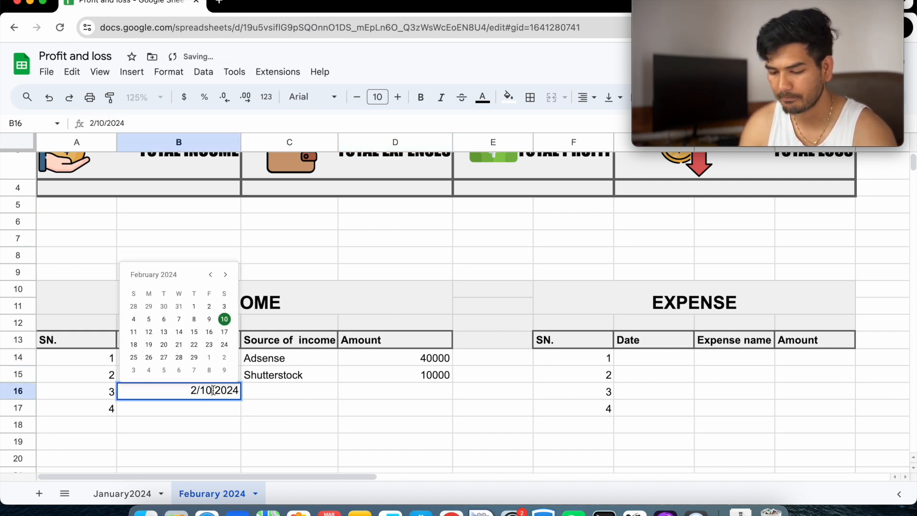
pyautogui.press('BackSpace')
pyautogui.write('5')
pyautogui.press('Return')
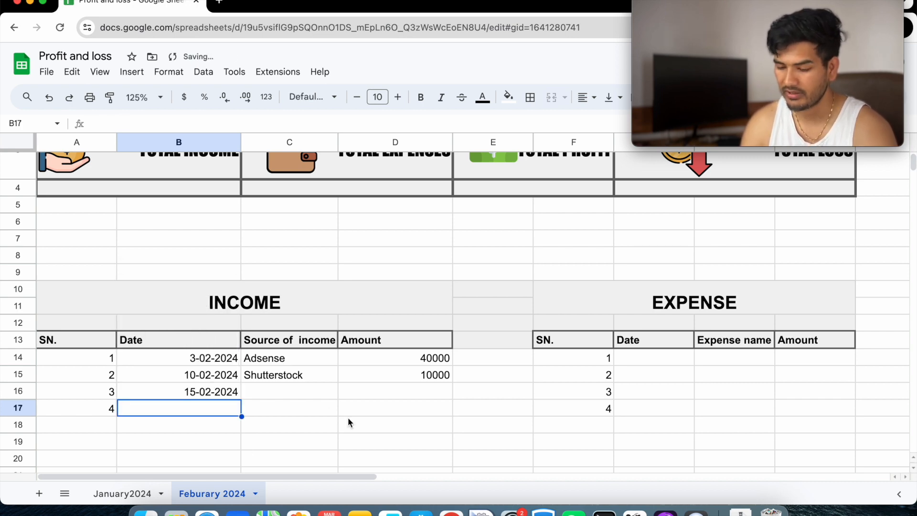
# - Enter House rent as the income source in C16 of the third income row
pyautogui.click(302, 389)
pyautogui.write('House rent')
pyautogui.press('Return')
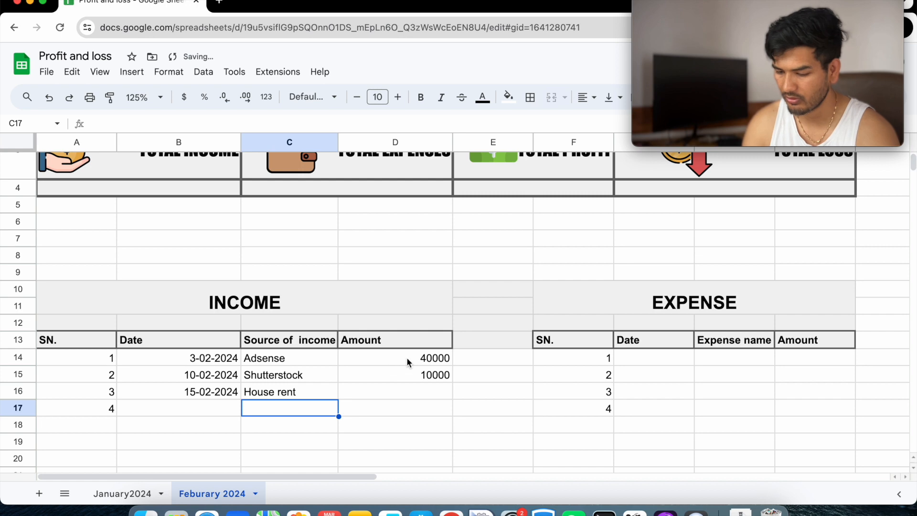
# - Enter 10000 as the House rent amount in D16
pyautogui.click(403, 389)
pyautogui.write('10000')
pyautogui.press('Return')
# - Copy the date from B16 to B17 and change the copy to 2/20/2024
pyautogui.click(195, 395)
pyautogui.hotkey('ctrl', 'c')
pyautogui.click(193, 412)
pyautogui.hotkey('ctrl', 'v')
pyautogui.doubleClick(213, 409)
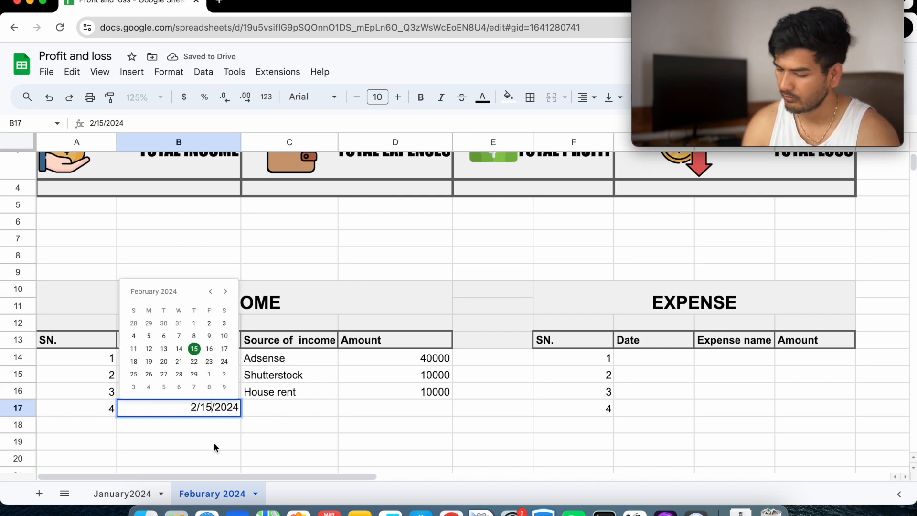
pyautogui.press('BackSpace')
pyautogui.press('BackSpace')
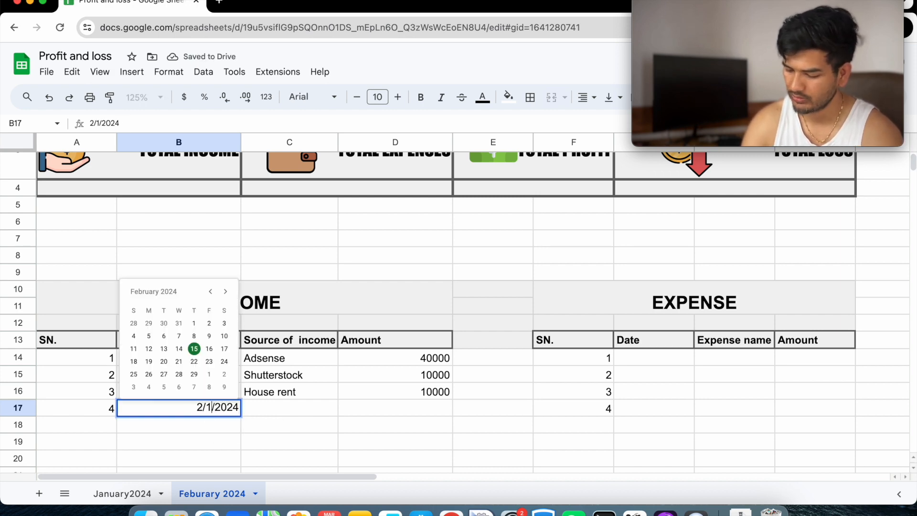
pyautogui.write('20')
pyautogui.press('Return')
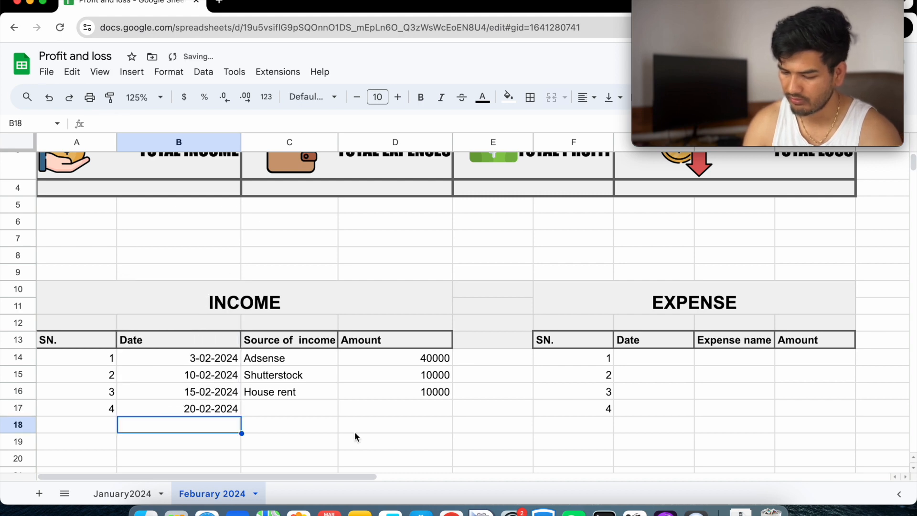
# - Fill the fourth income row with the source Family income in C17 and the amount 5000 in D17
pyautogui.click(273, 404)
pyautogui.write('Famioly')
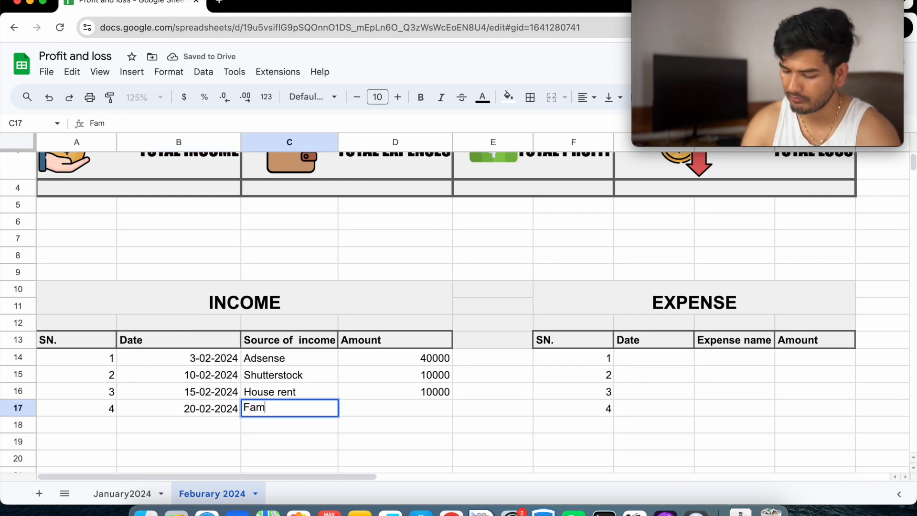
pyautogui.press('BackSpace')
pyautogui.write('ly income')
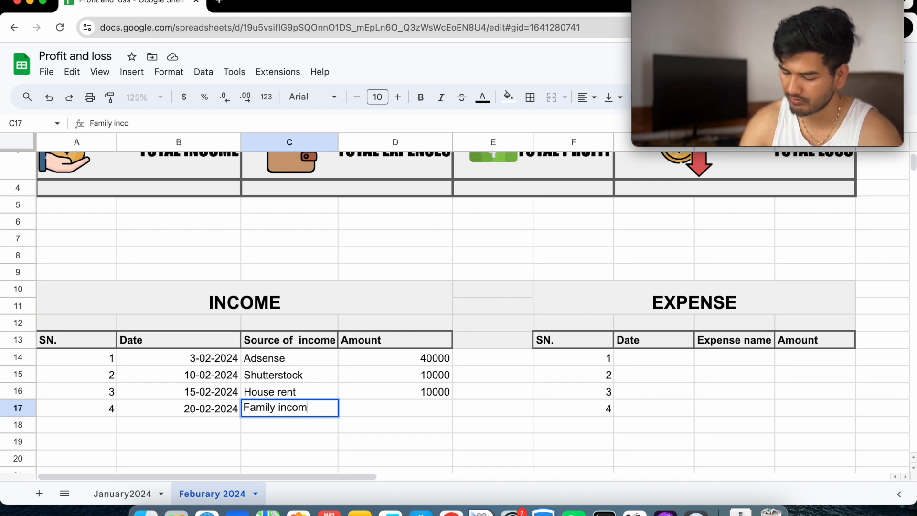
pyautogui.press('Return')
pyautogui.click(402, 405)
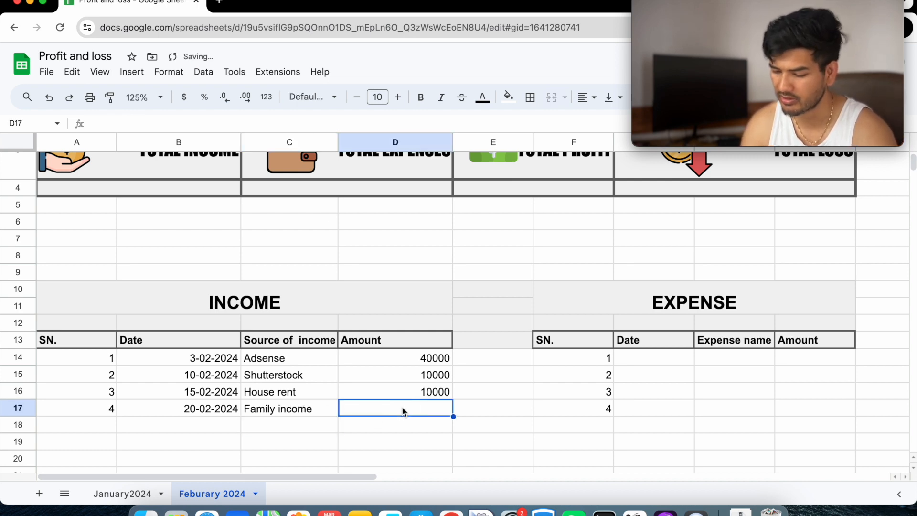
pyautogui.write('5000')
pyautogui.press('Return')
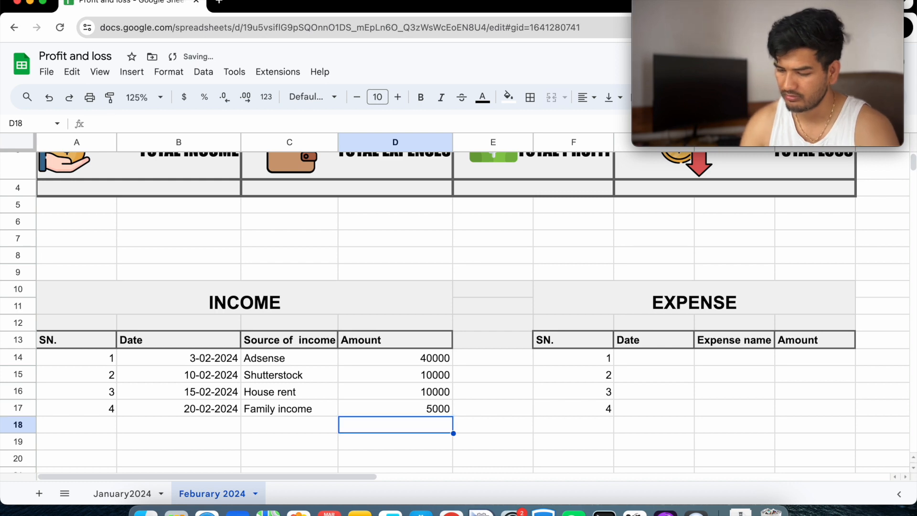
# - Apply the ₹ currency number format to the income amounts in D14:D17
pyautogui.moveTo(437, 358); pyautogui.dragTo(419, 403)
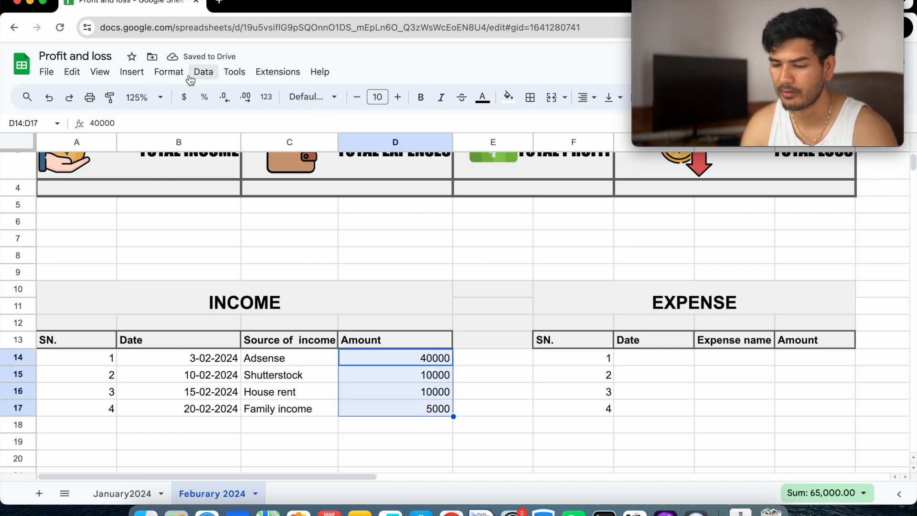
pyautogui.click(168, 72)
pyautogui.moveTo(186, 126)
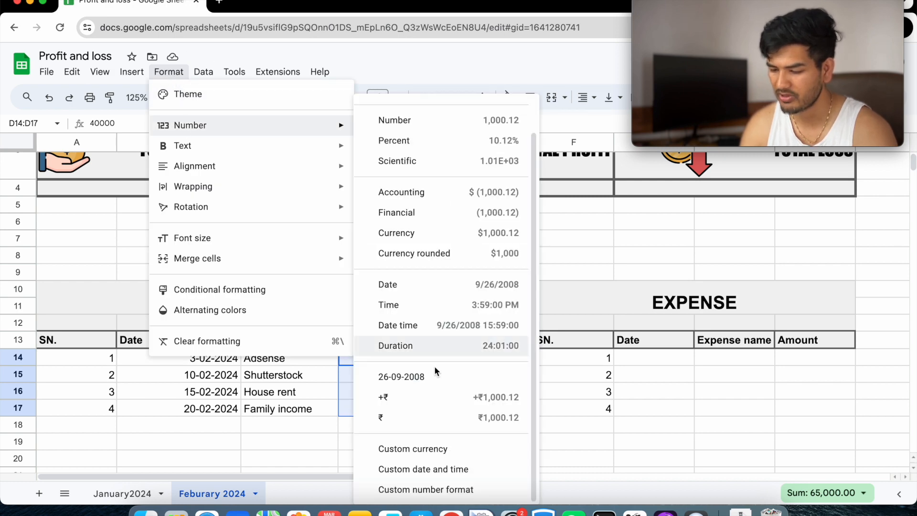
pyautogui.click(421, 415)
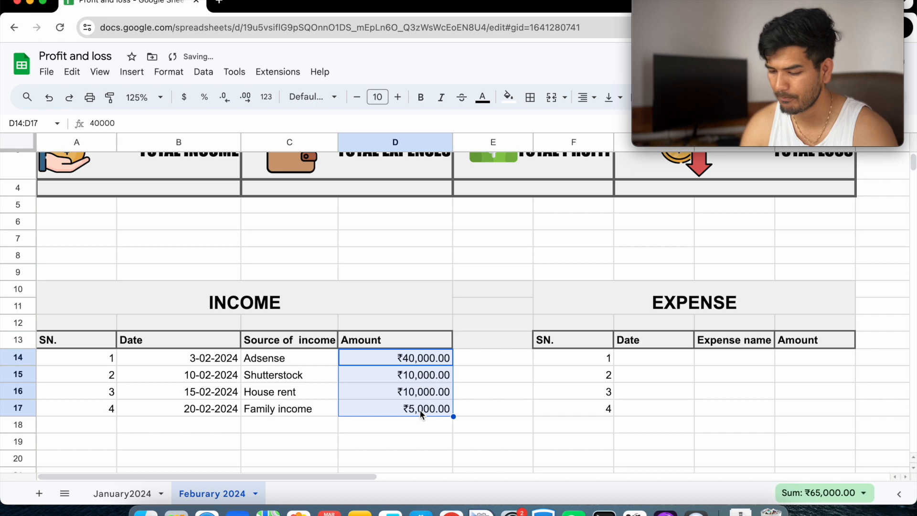
pyautogui.click(458, 430)
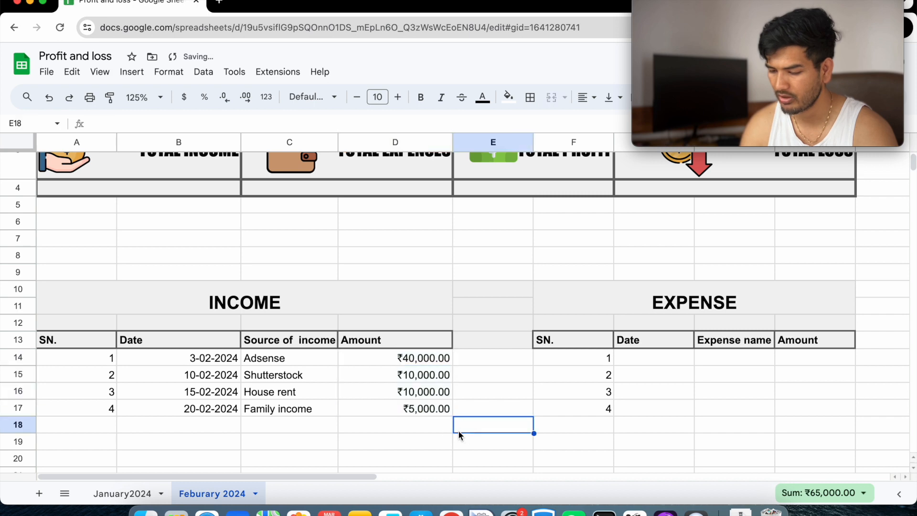
# - Copy the income dates from B14:B17 into the expense table's Date column starting at G14
pyautogui.click(689, 361)
pyautogui.moveTo(194, 360); pyautogui.dragTo(202, 408)
pyautogui.hotkey('ctrl', 'c')
pyautogui.click(648, 365)
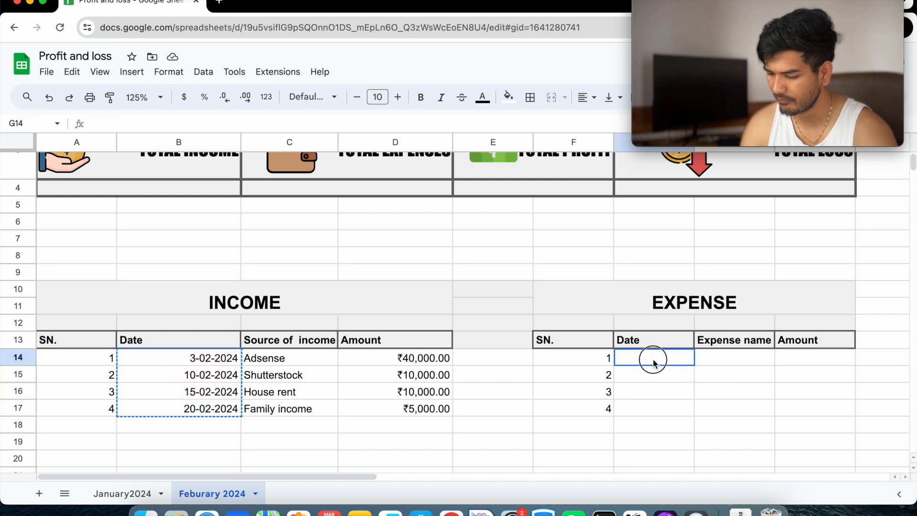
pyautogui.hotkey('ctrl', 'v')
# - Change the first two expense dates to 2/19/2024 in G14 and 2/21/2024 in G15
pyautogui.doubleClick(649, 359)
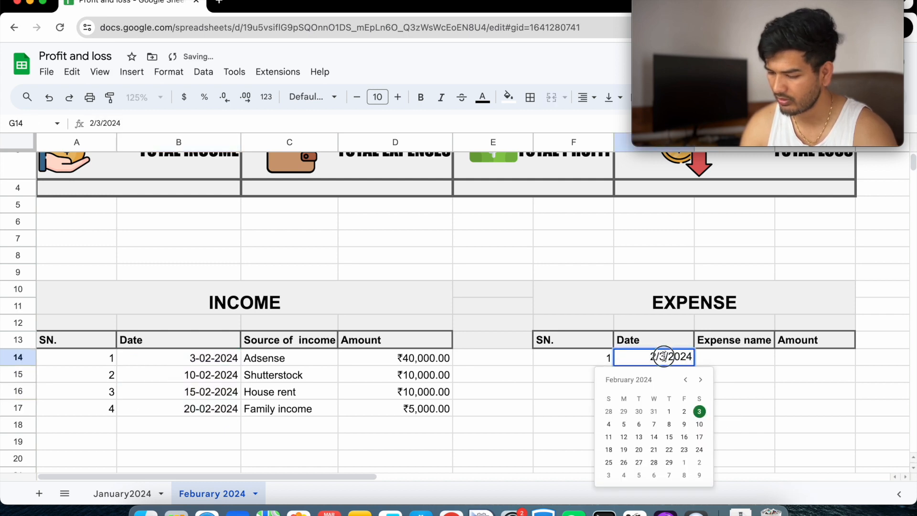
pyautogui.press('BackSpace')
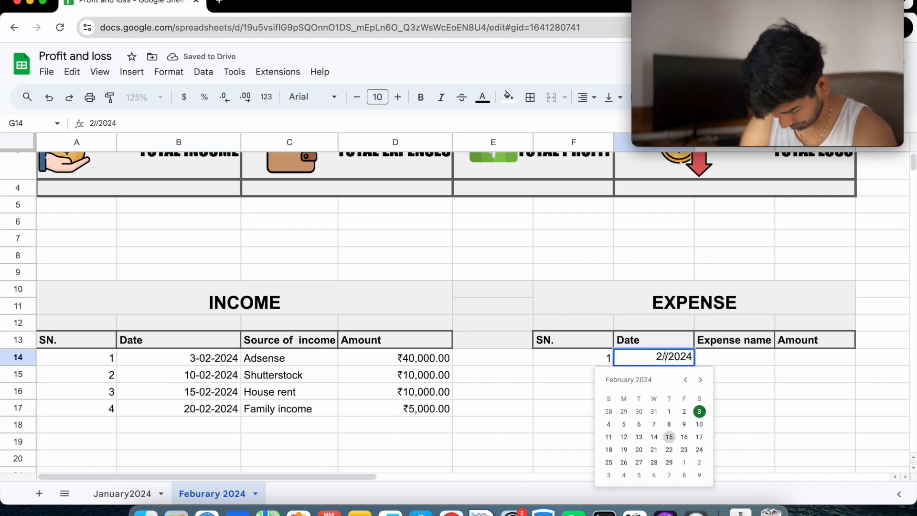
pyautogui.write('19')
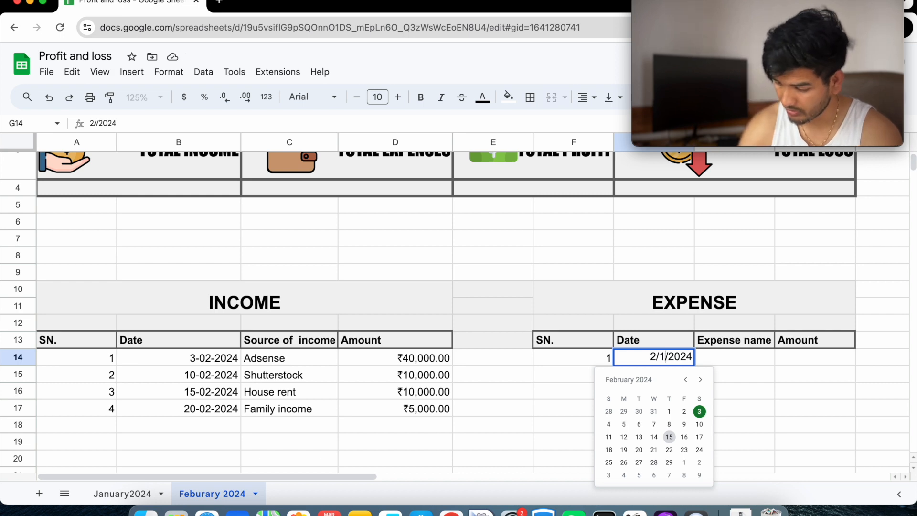
pyautogui.press('Return')
pyautogui.doubleClick(648, 376)
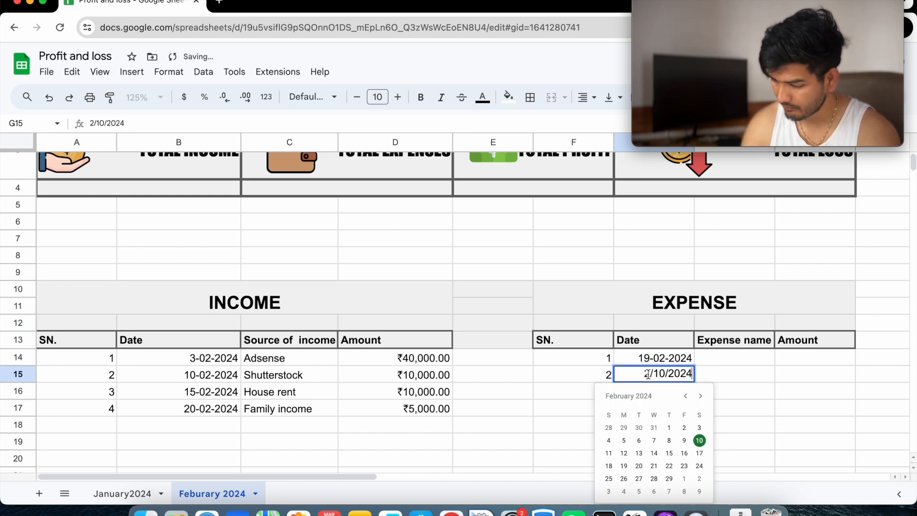
pyautogui.press('BackSpace')
pyautogui.press('BackSpace')
pyautogui.write('21')
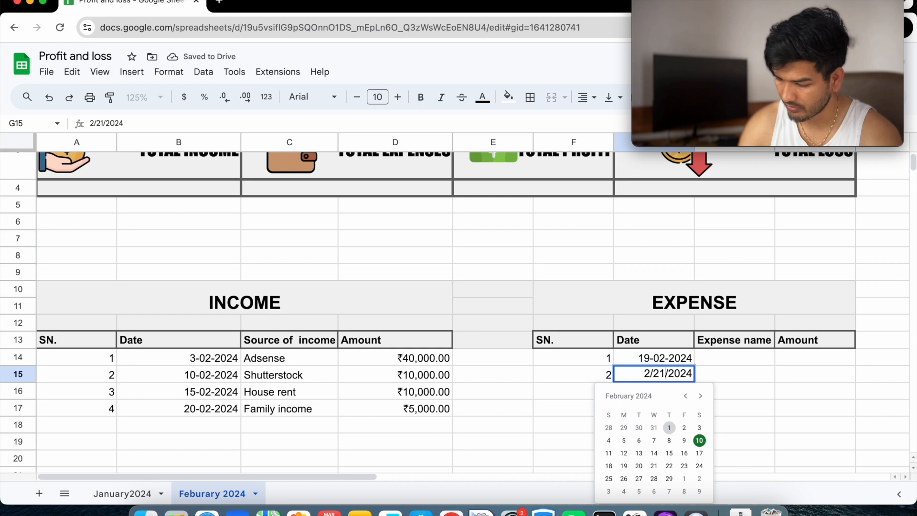
pyautogui.press('Return')
# - Change the third and fourth expense dates to 2/25/2024 in G16 and 2/29/2024 in G17
pyautogui.doubleClick(655, 398)
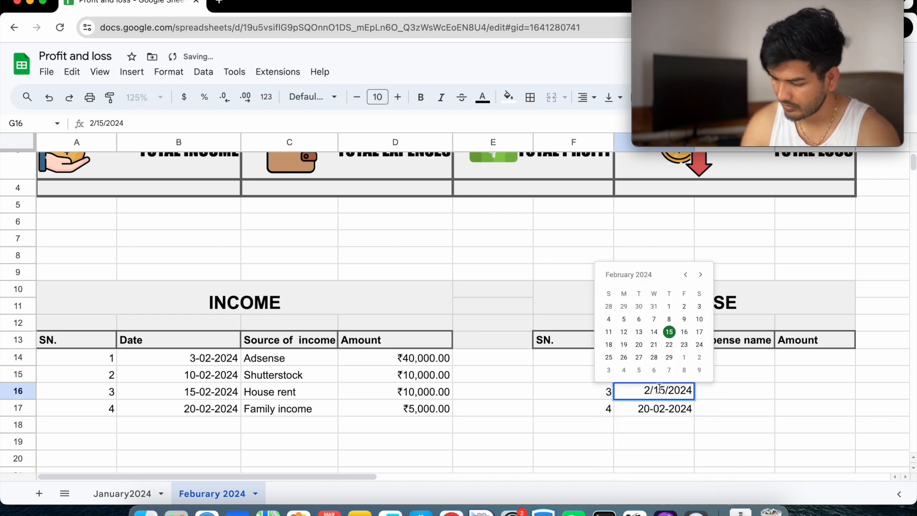
pyautogui.press('BackSpace')
pyautogui.press('BackSpace')
pyautogui.write('25')
pyautogui.press('Return')
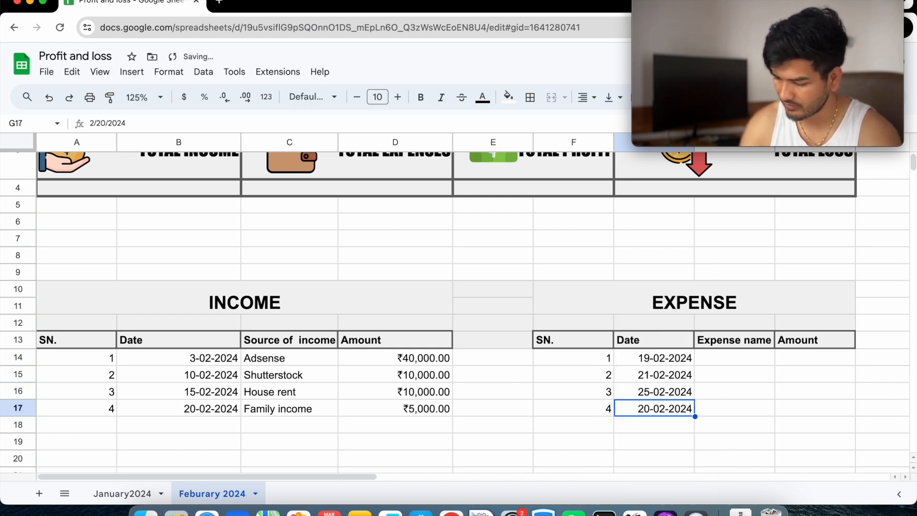
pyautogui.doubleClick(660, 408)
pyautogui.click(661, 408)
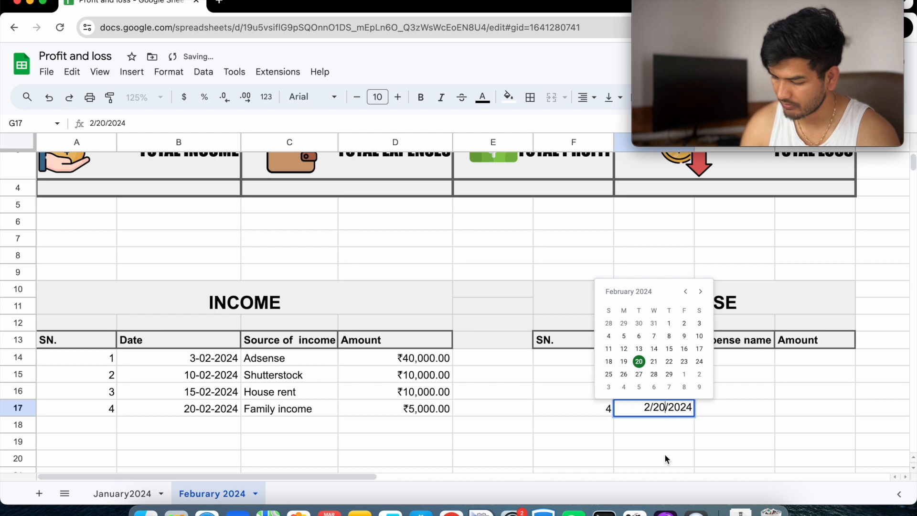
pyautogui.press('BackSpace')
pyautogui.press('Delete')
pyautogui.write('29')
pyautogui.press('Return')
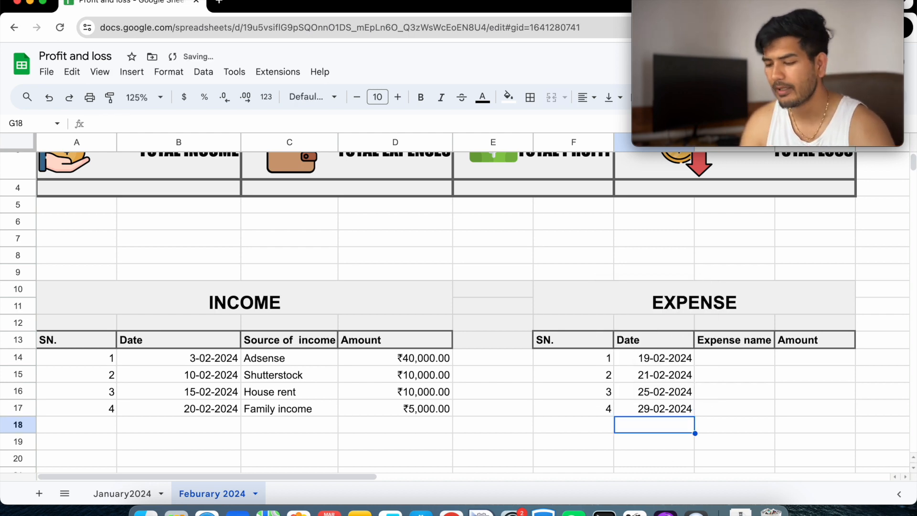
# - Fill the first expense row with the name Mobile iphone 12 in H14 and the amount 30000 in I14
pyautogui.click(720, 359)
pyautogui.write('M')
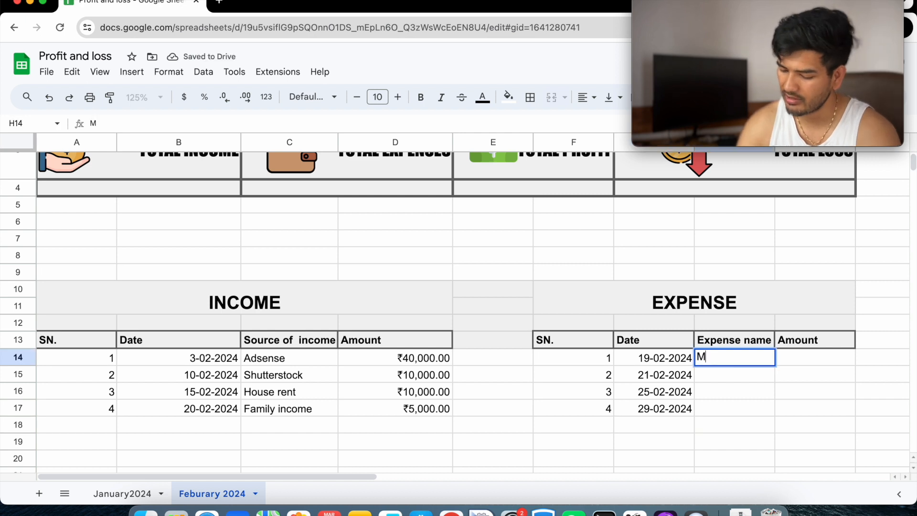
pyautogui.write('ou')
pyautogui.write('bile ')
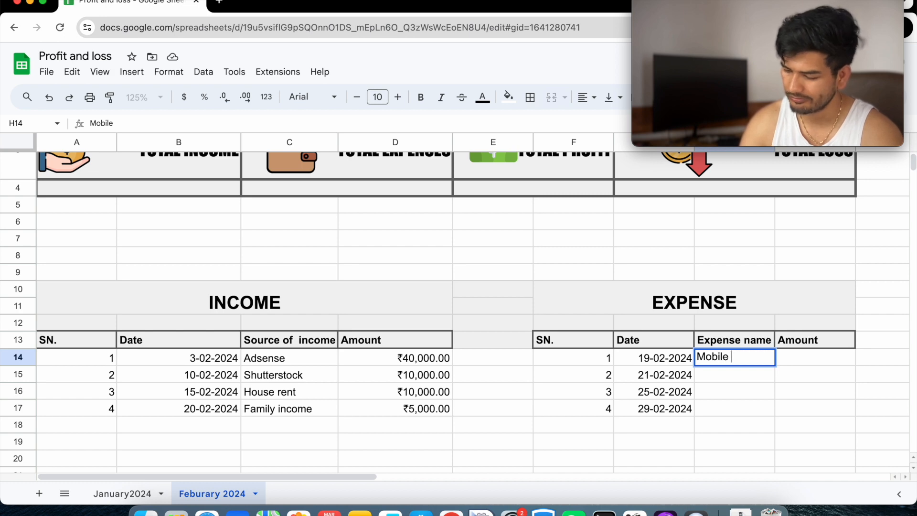
pyautogui.write('iphone 12')
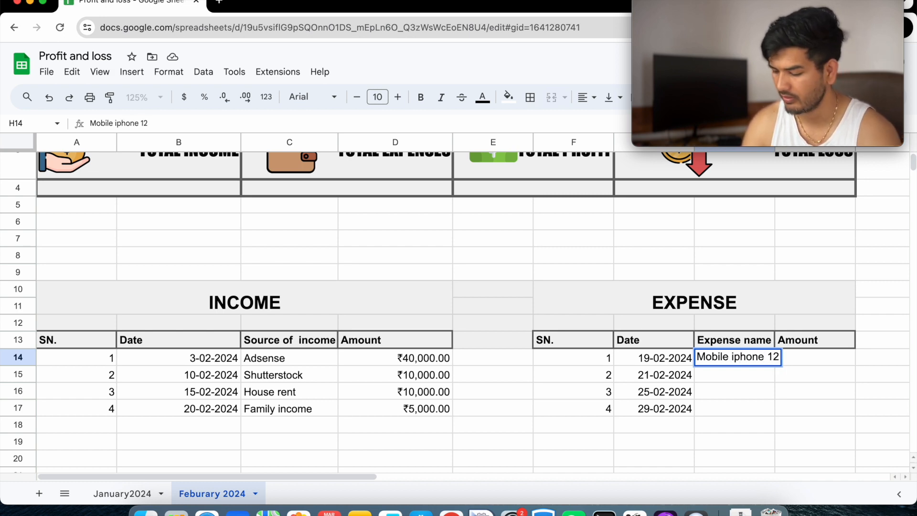
pyautogui.press('Return')
pyautogui.doubleClick(795, 357)
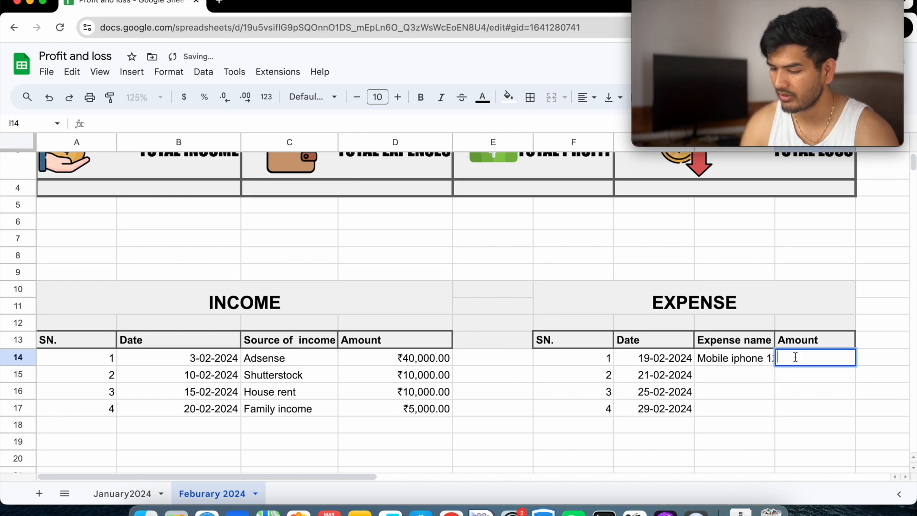
pyautogui.write('30000')
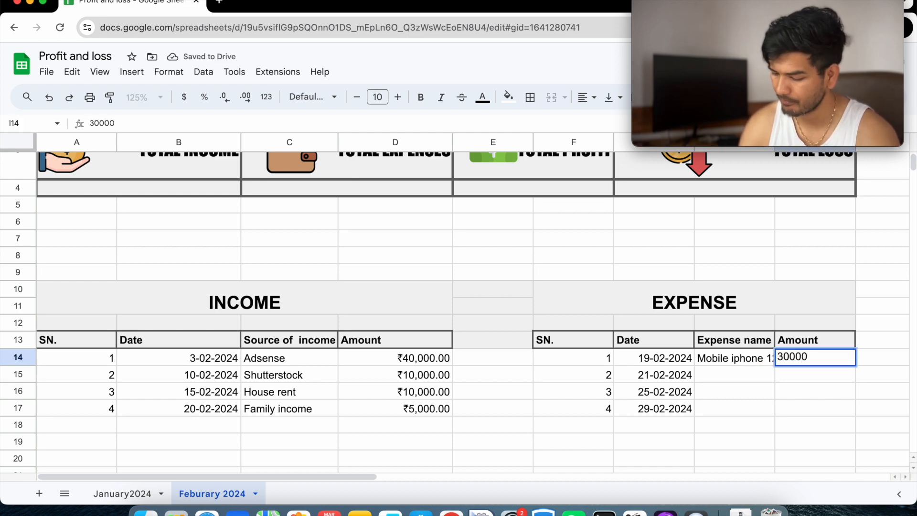
pyautogui.press('Return')
# - Fill the second expense row with the name Tripod in H15 and the amount 1000 in I15
pyautogui.doubleClick(726, 375)
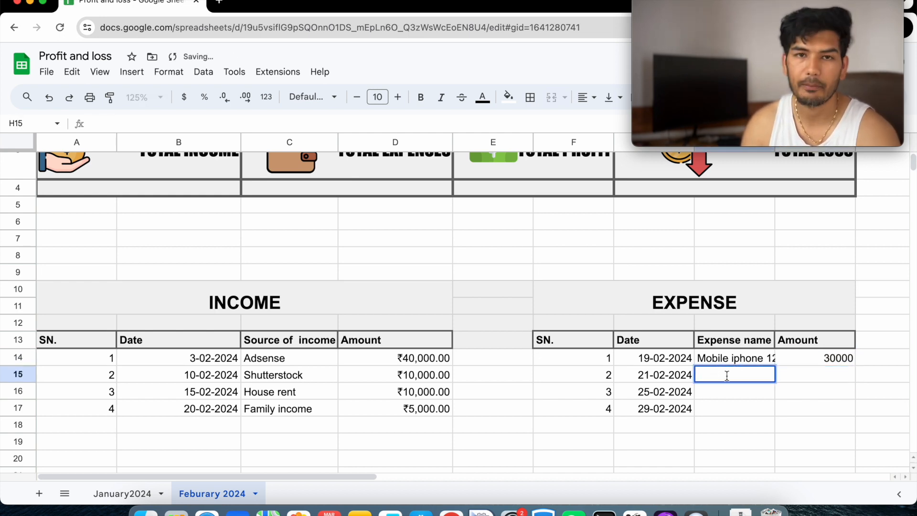
pyautogui.write('Tripod')
pyautogui.press('Return')
pyautogui.click(806, 382)
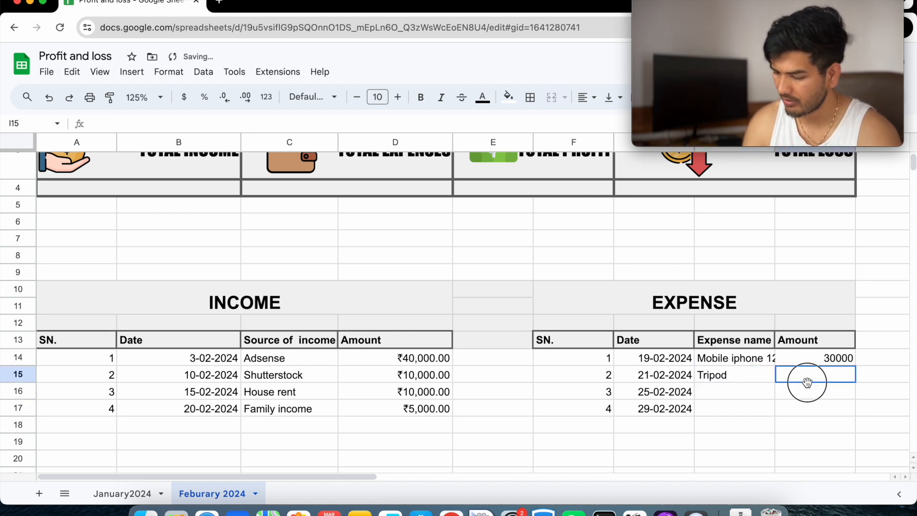
pyautogui.write('10909')
pyautogui.press('BackSpace')
pyautogui.press('BackSpace')
pyautogui.write('00')
pyautogui.press('Return')
# - Fill the third expense row with the name Xbox in H16 and the amount 12000 in I16
pyautogui.doubleClick(738, 391)
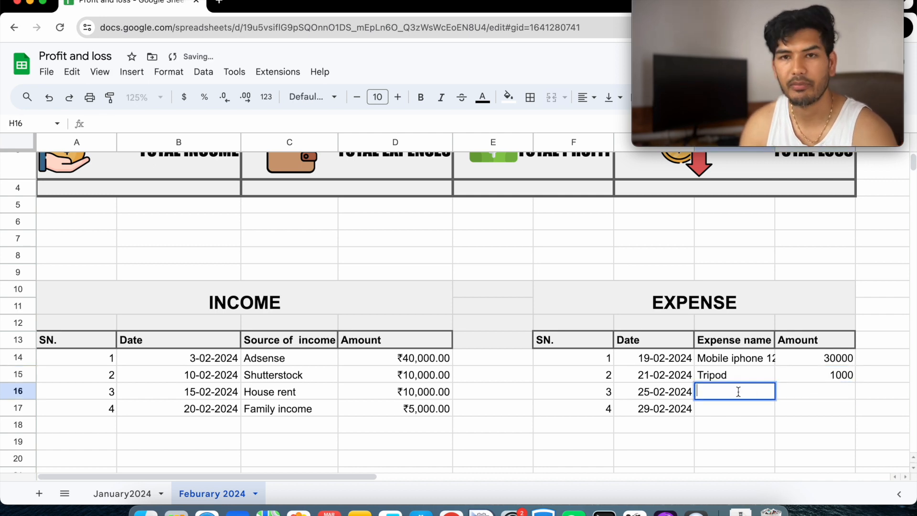
pyautogui.write('Xboxe')
pyautogui.press('BackSpace')
pyautogui.press('Return')
pyautogui.click(808, 391)
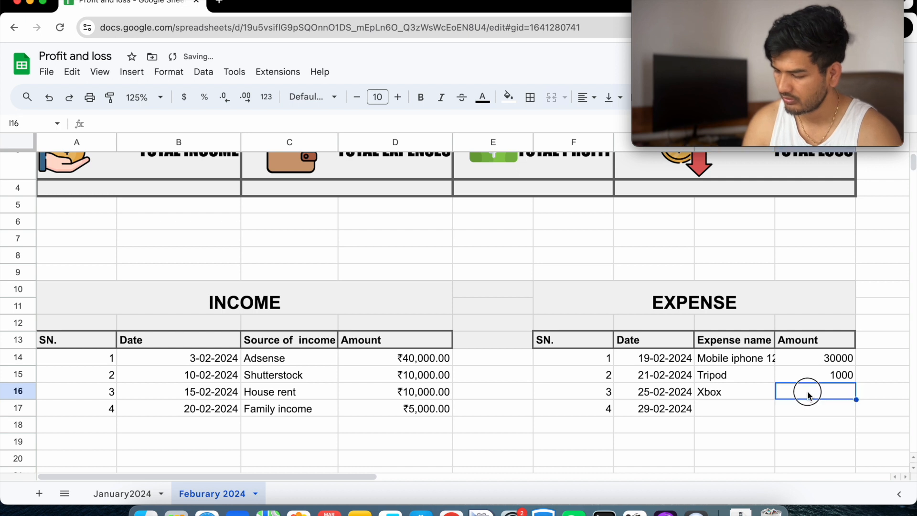
pyautogui.write('12000')
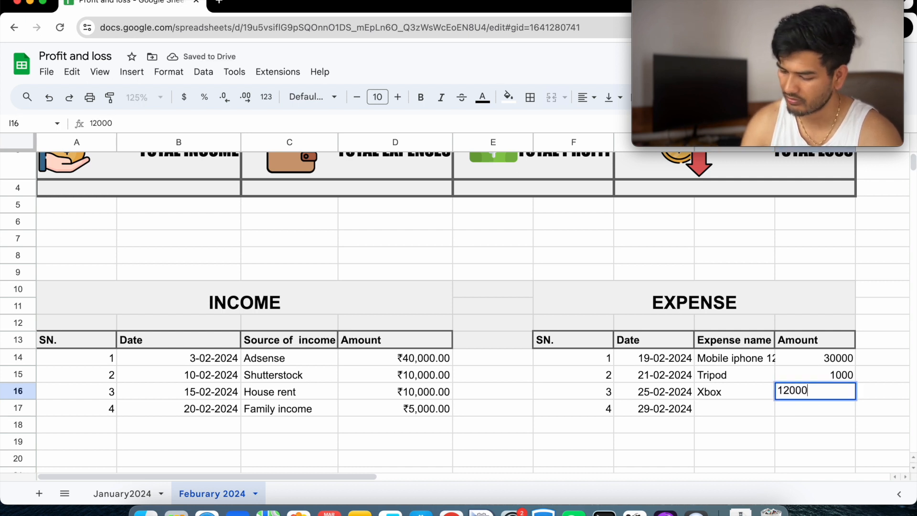
pyautogui.press('Return')
# - Fill the fourth expense row with the name Electricity and water in H17 and the amount 2000 in I17
pyautogui.doubleClick(725, 407)
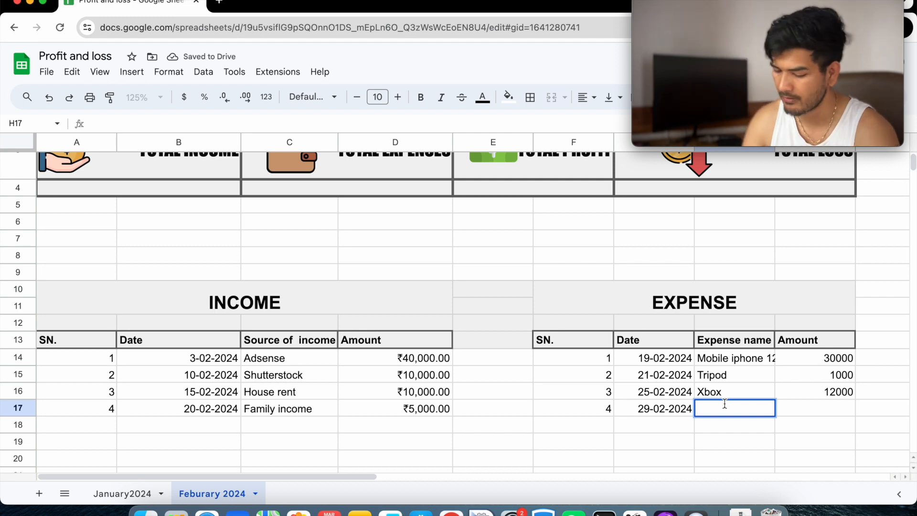
pyautogui.write('Electri')
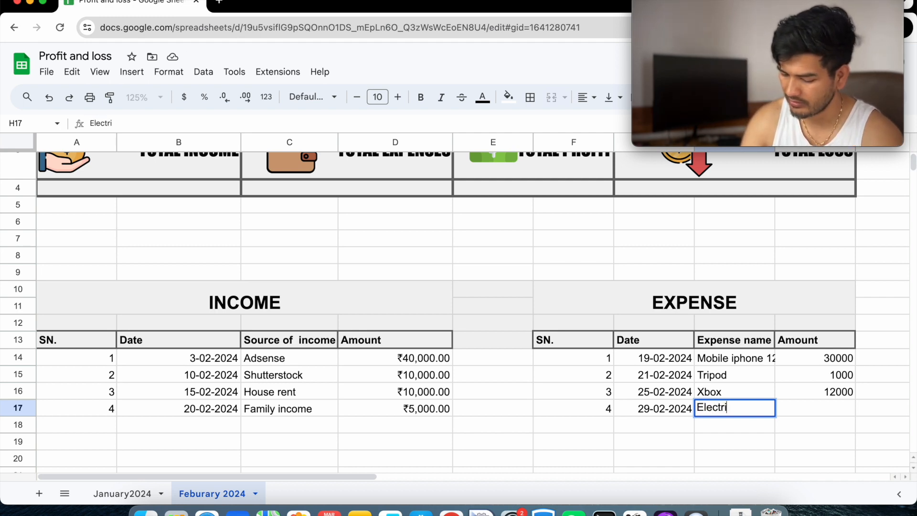
pyautogui.write('city and ')
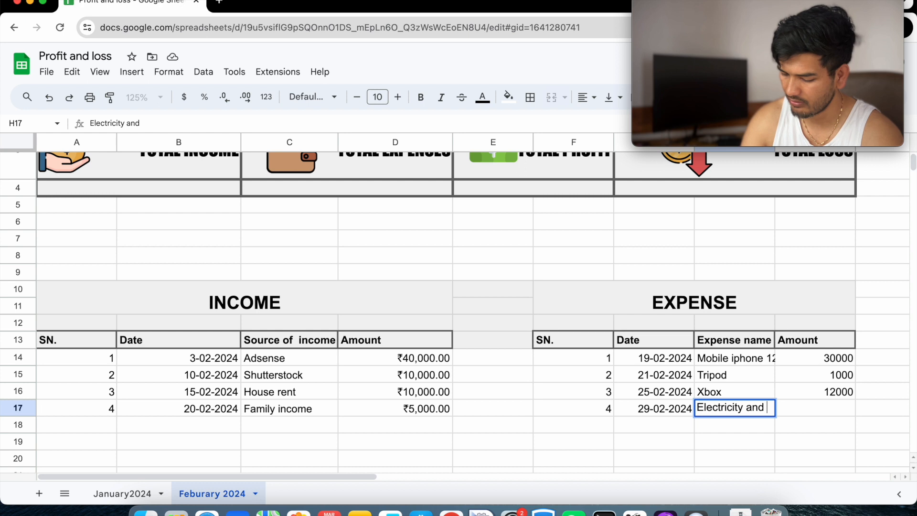
pyautogui.write('water')
pyautogui.press('Return')
pyautogui.click(811, 409)
pyautogui.doubleClick(811, 409)
pyautogui.write('2000')
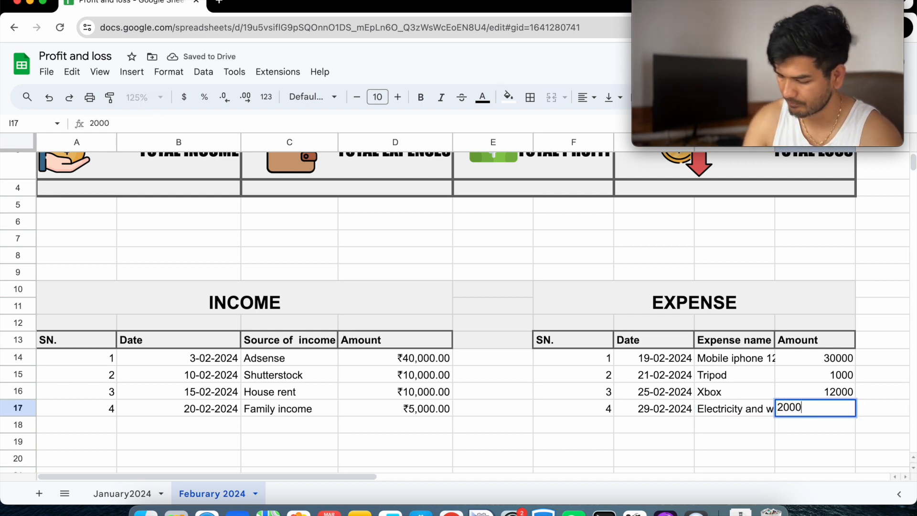
pyautogui.press('Return')
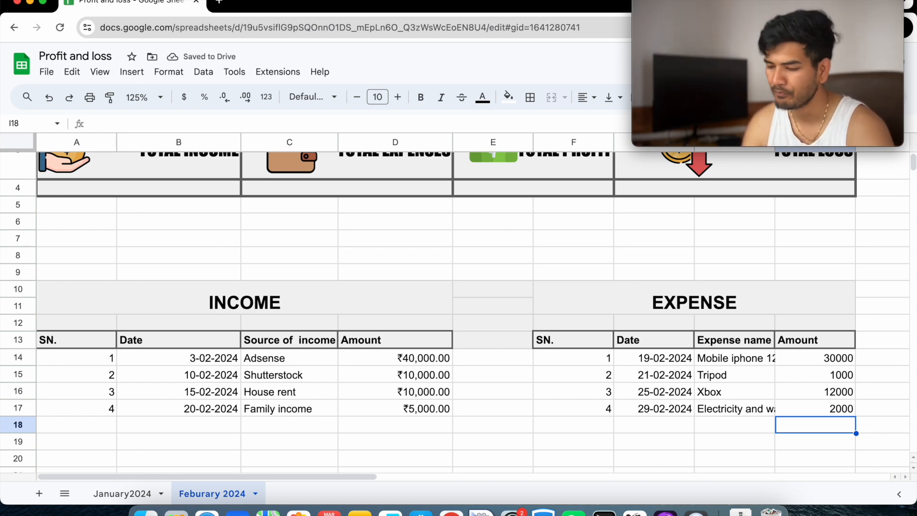
pyautogui.scroll(-2, 808, 415)
pyautogui.scroll(3, 808, 413)
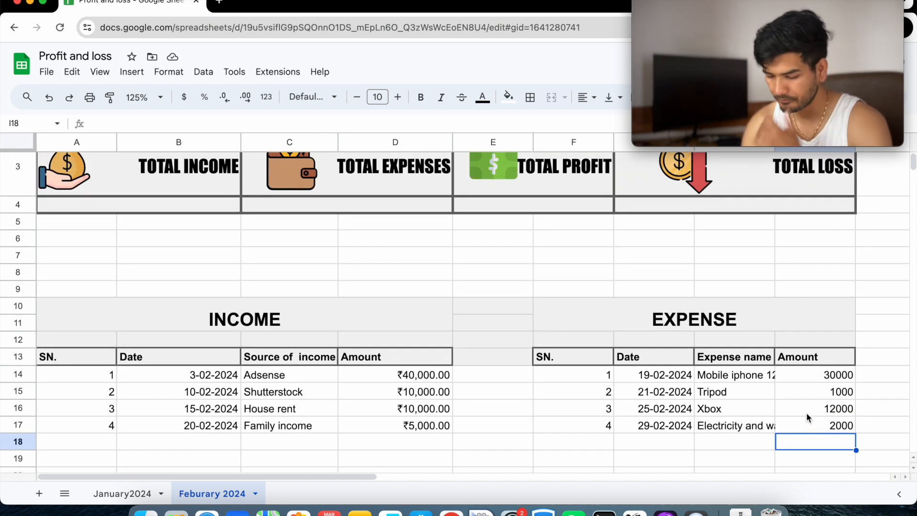
pyautogui.click(141, 98)
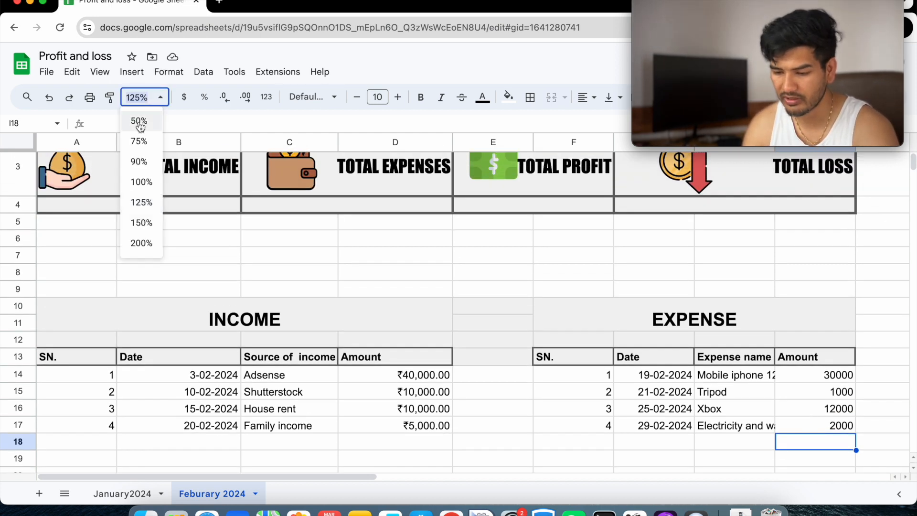
pyautogui.click(139, 179)
pyautogui.scroll(2, 262, 243)
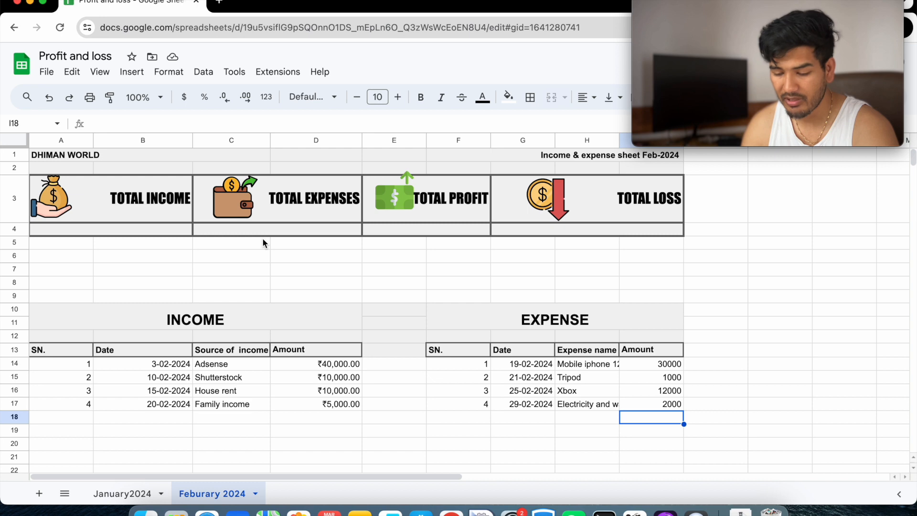
pyautogui.click(113, 228)
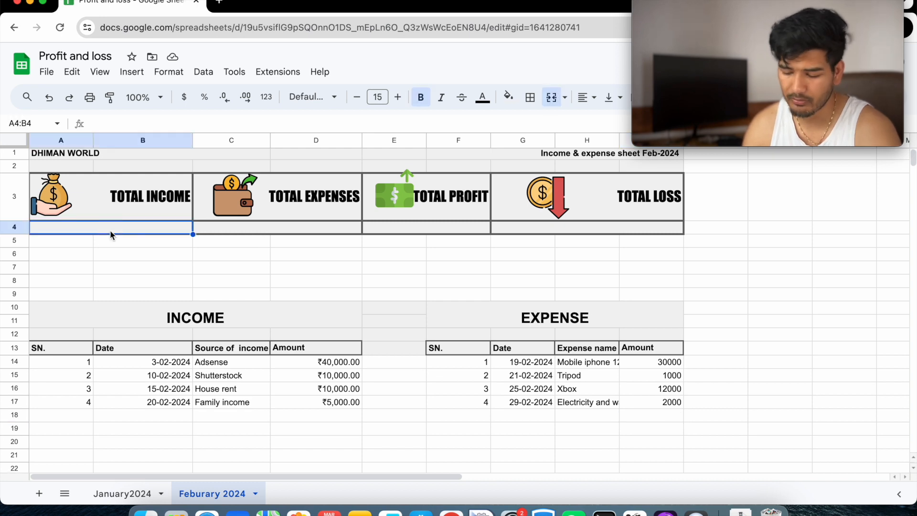
pyautogui.write('=')
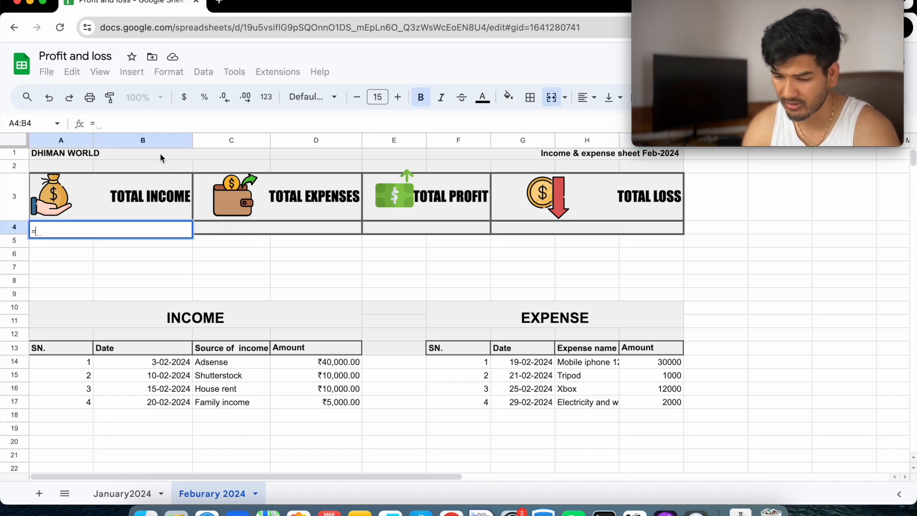
pyautogui.press('Escape')
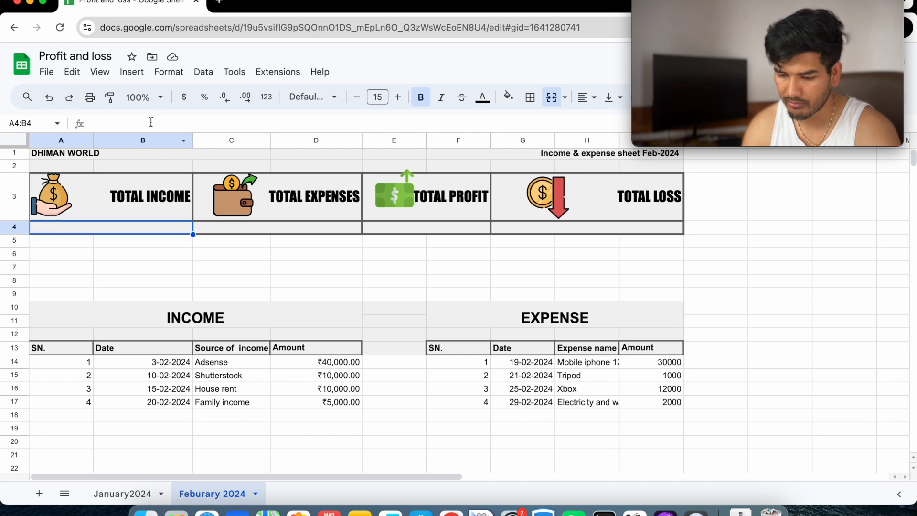
pyautogui.click(162, 97)
pyautogui.click(141, 202)
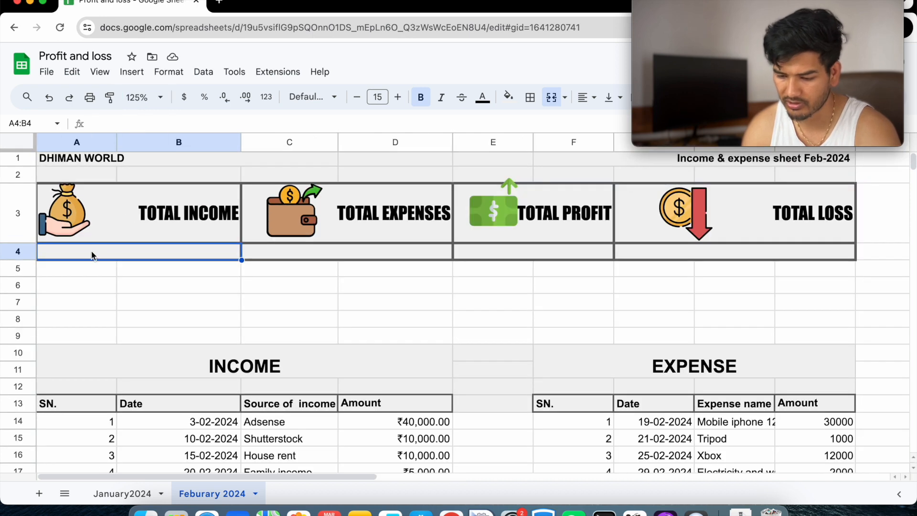
# - Calculate the total income in A4 by summing the income amounts D14:D17
pyautogui.write('=sum')
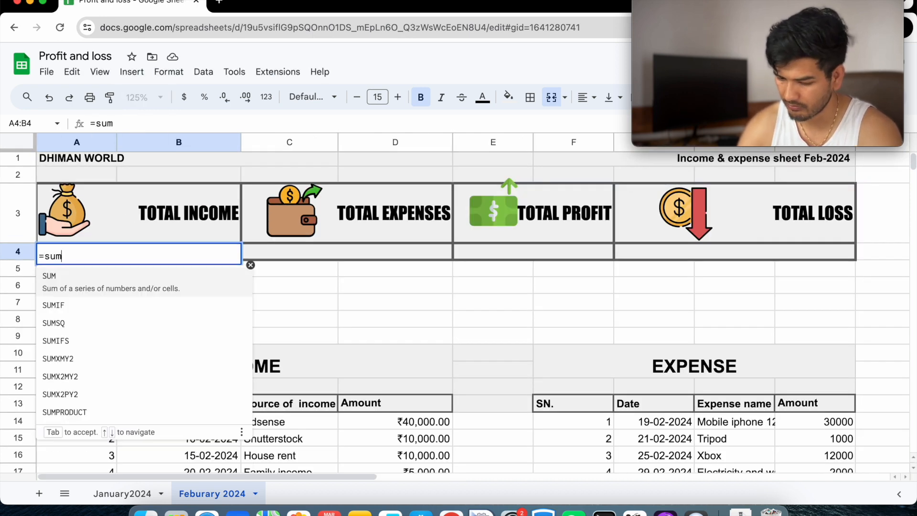
pyautogui.scroll(-3, 354, 374)
pyautogui.write('(')
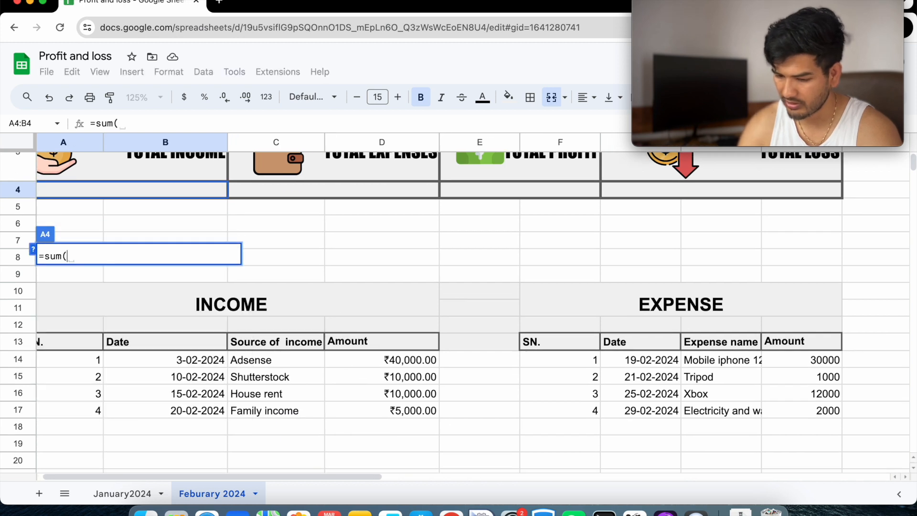
pyautogui.click(409, 359)
pyautogui.keyDown('shift'); pyautogui.click(409, 410); pyautogui.keyUp('shift')
pyautogui.write(')')
pyautogui.press('Return')
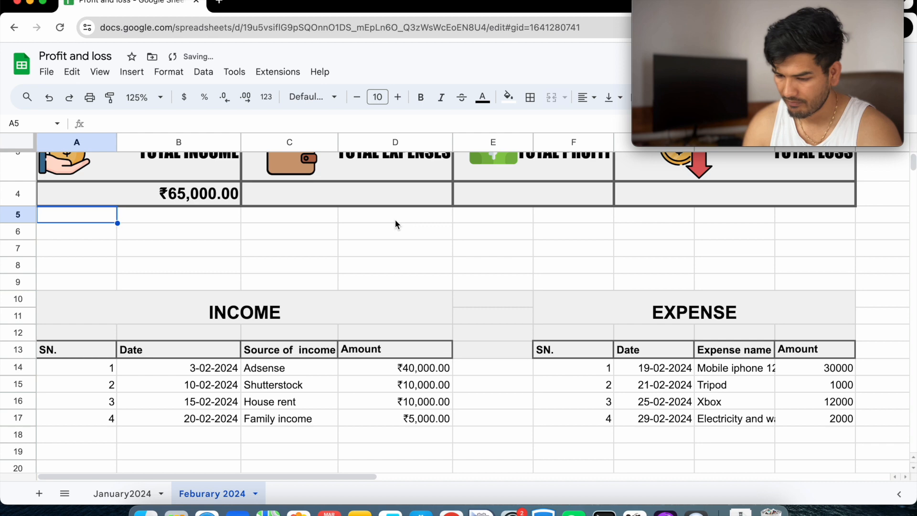
pyautogui.click(375, 201)
pyautogui.write('=')
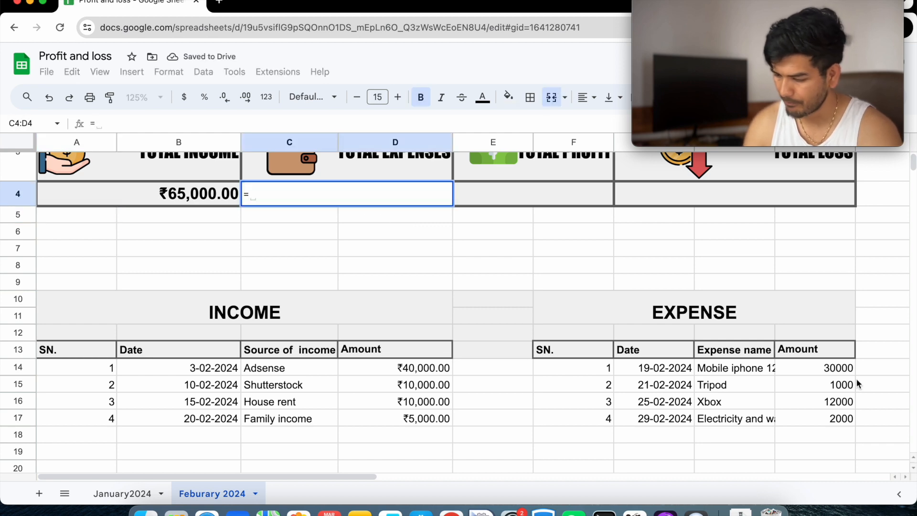
pyautogui.click(829, 375)
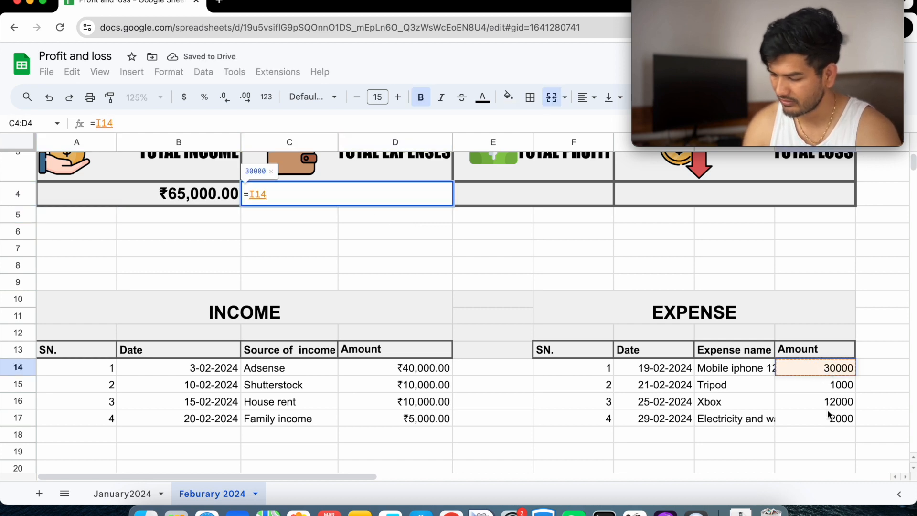
pyautogui.moveTo(827, 410); pyautogui.dragTo(828, 413)
pyautogui.press('super+BackSpace')
pyautogui.scroll(1, 464, 224)
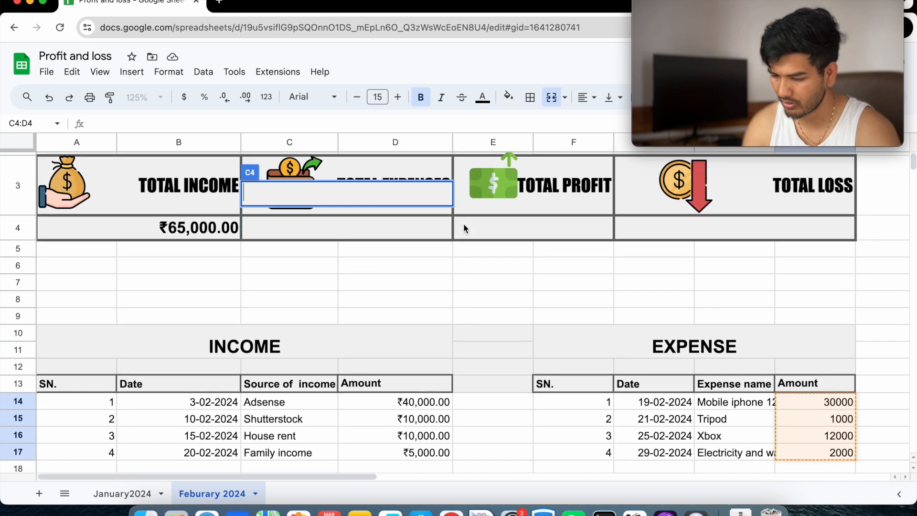
pyautogui.press('Escape')
pyautogui.click(341, 228)
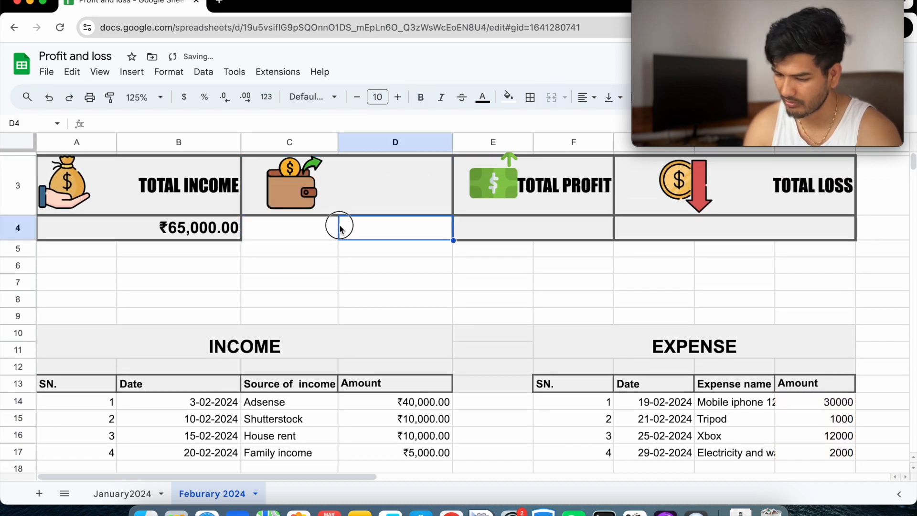
pyautogui.click(316, 230)
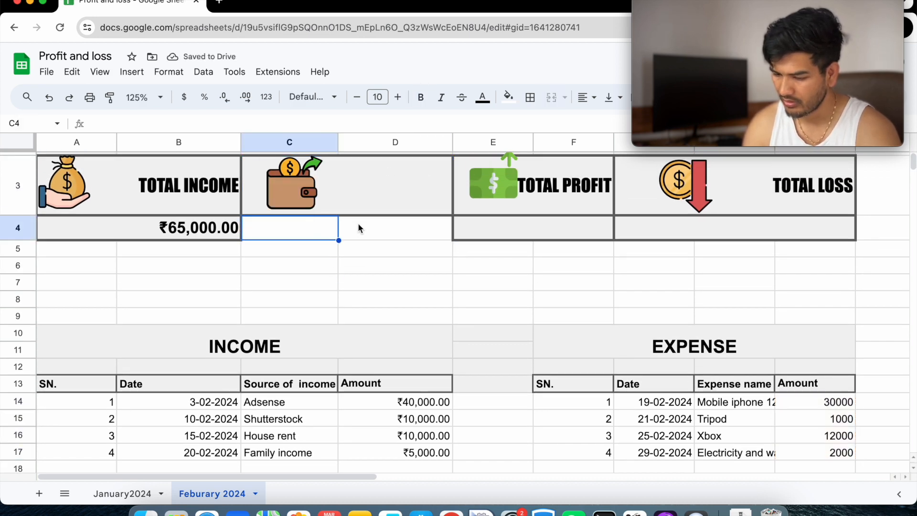
pyautogui.moveTo(359, 226); pyautogui.dragTo(372, 222)
pyautogui.click(368, 273)
pyautogui.press('super+z')
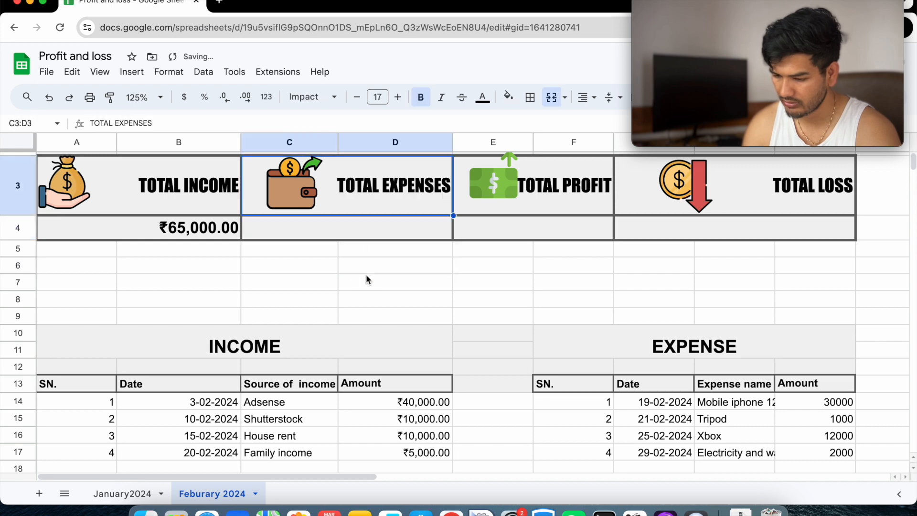
# - Calculate the total expenses in C4 by summing the expense amounts I14:I17
pyautogui.click(344, 231)
pyautogui.write('=')
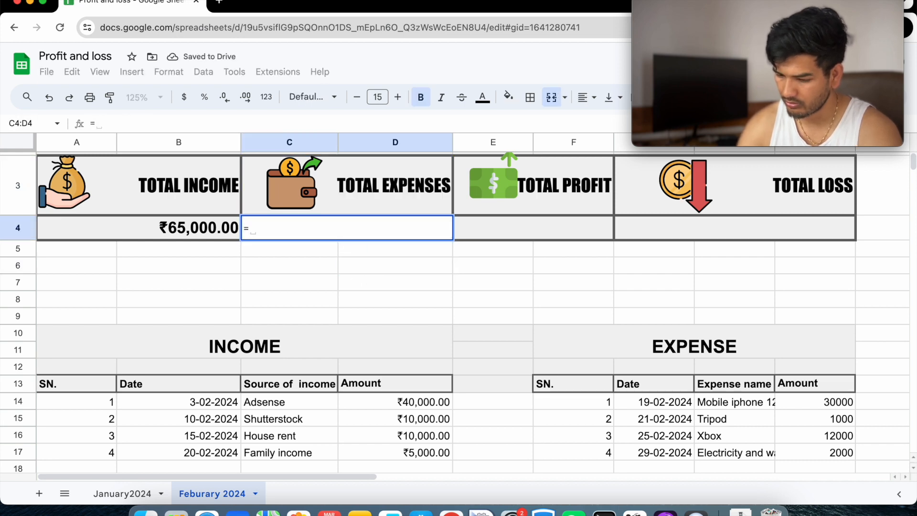
pyautogui.write('sum(')
pyautogui.moveTo(835, 402); pyautogui.dragTo(826, 455)
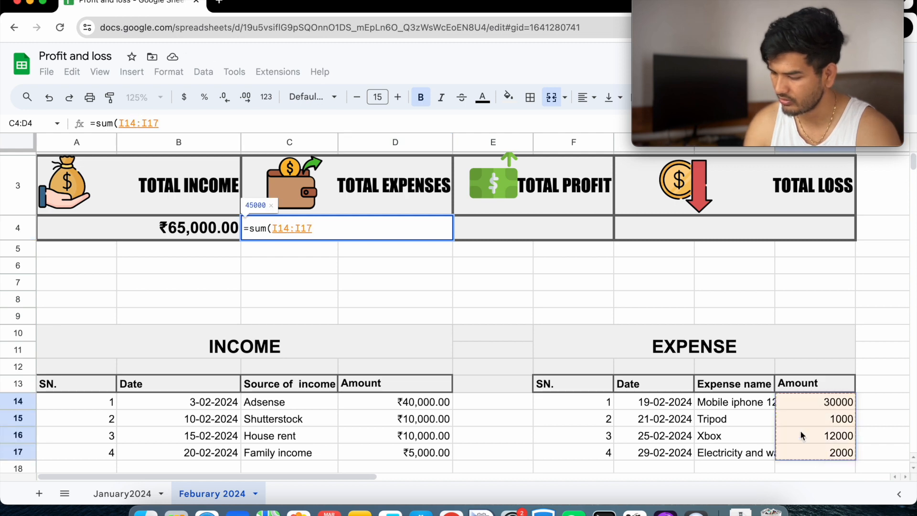
pyautogui.press('Return')
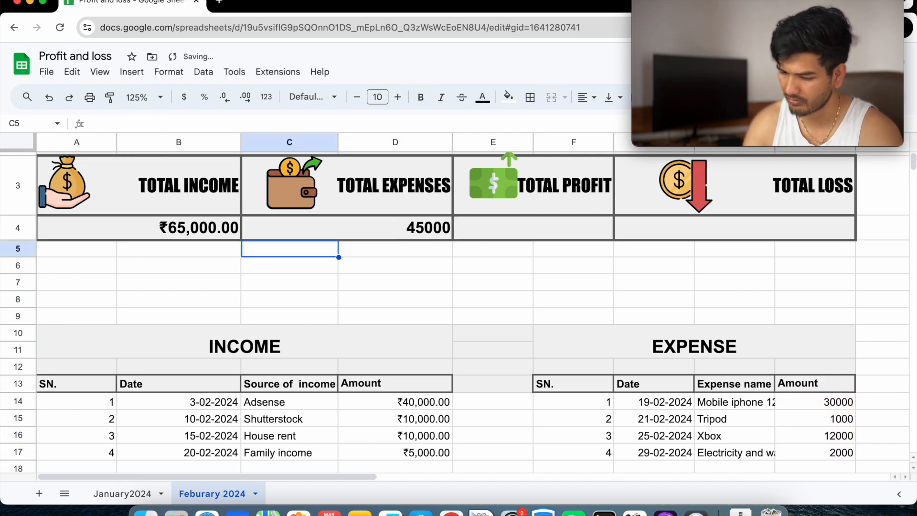
# - Start the Total Profit formula in E4 with an IF condition testing income minus expenses, =if(A4-C4>0,
pyautogui.hscroll(1, 518, 234)
pyautogui.scroll(1, 518, 234)
pyautogui.scroll(-1, 517, 234)
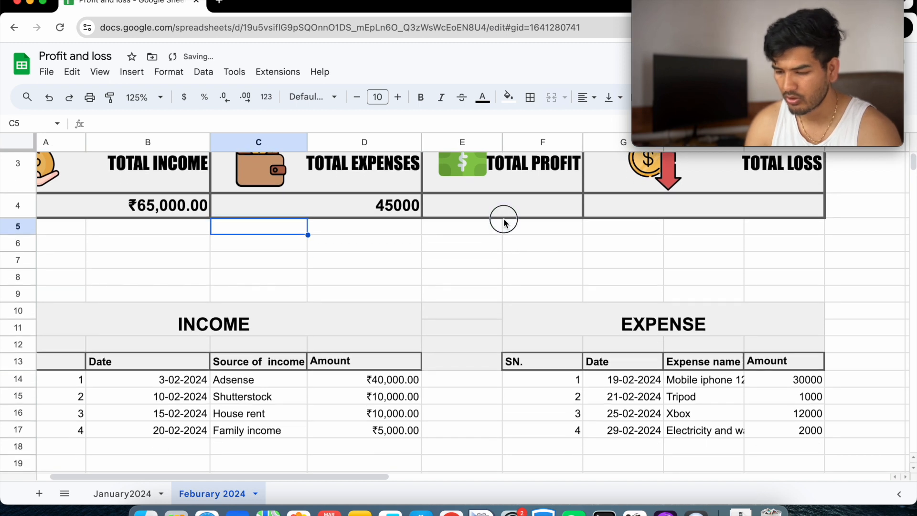
pyautogui.click(501, 203)
pyautogui.scroll(1, 499, 201)
pyautogui.hscroll(-1, 499, 202)
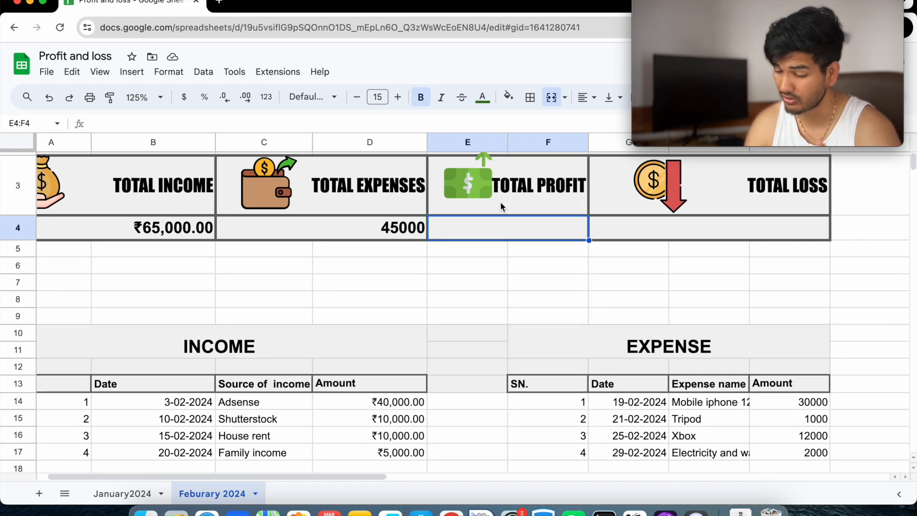
pyautogui.click(495, 225)
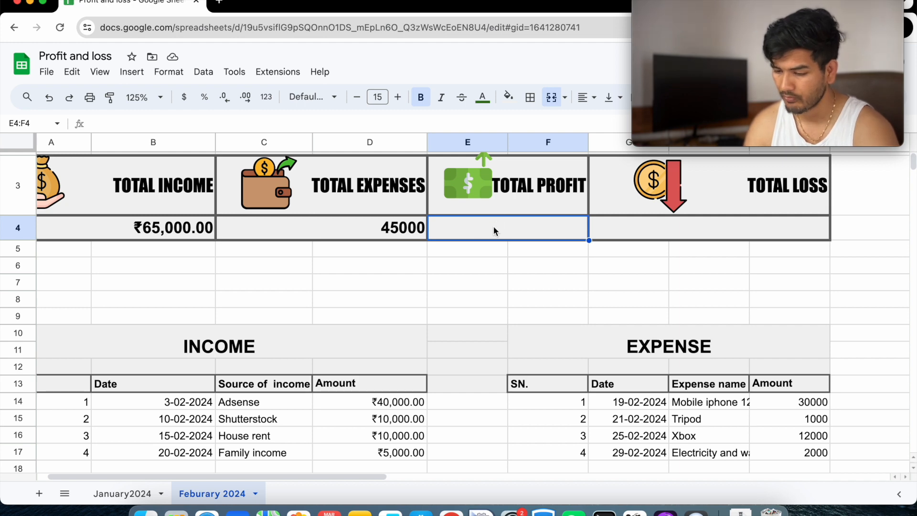
pyautogui.write('=')
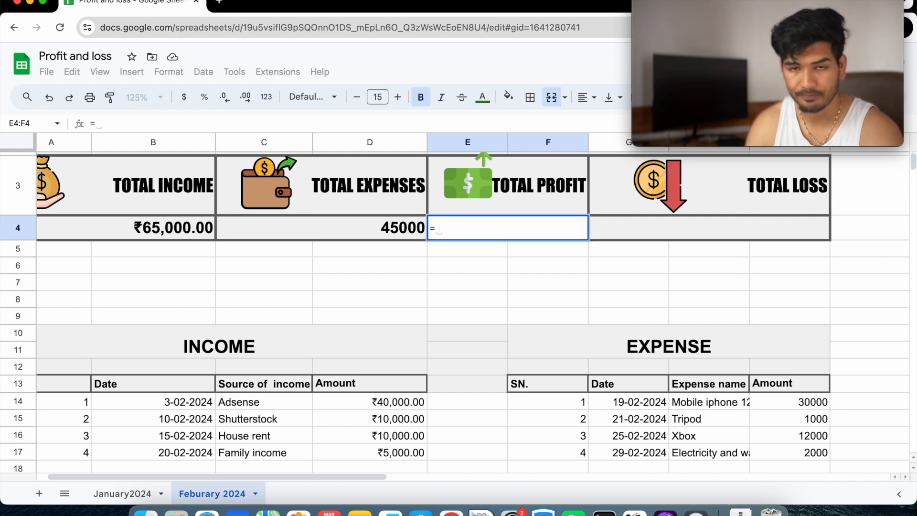
pyautogui.write('if(')
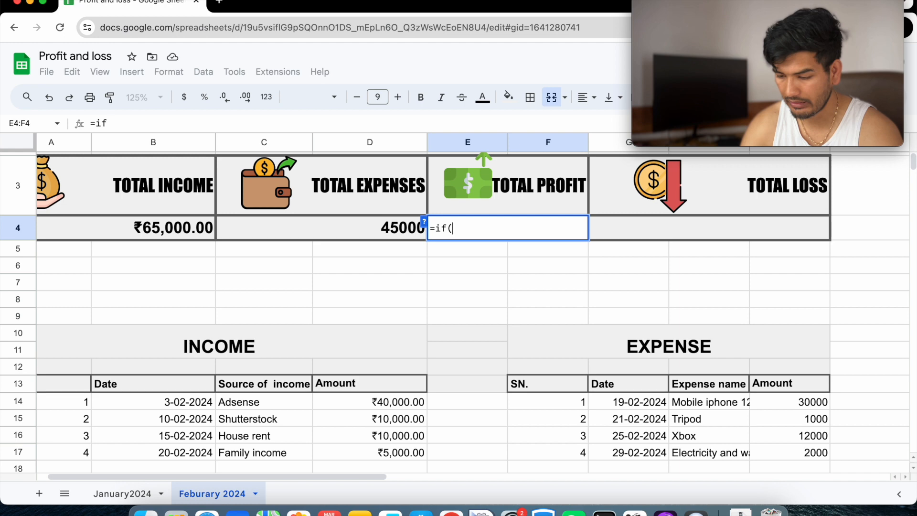
pyautogui.click(165, 225)
pyautogui.write('-')
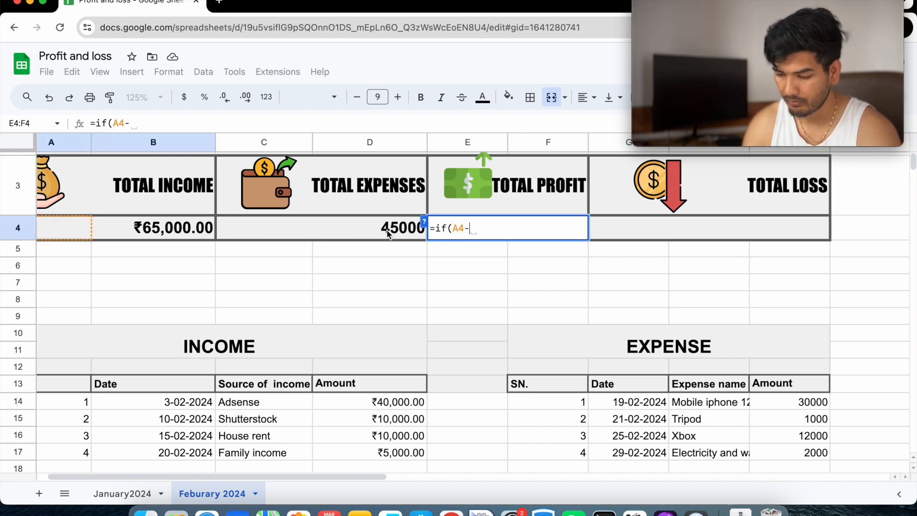
pyautogui.click(387, 232)
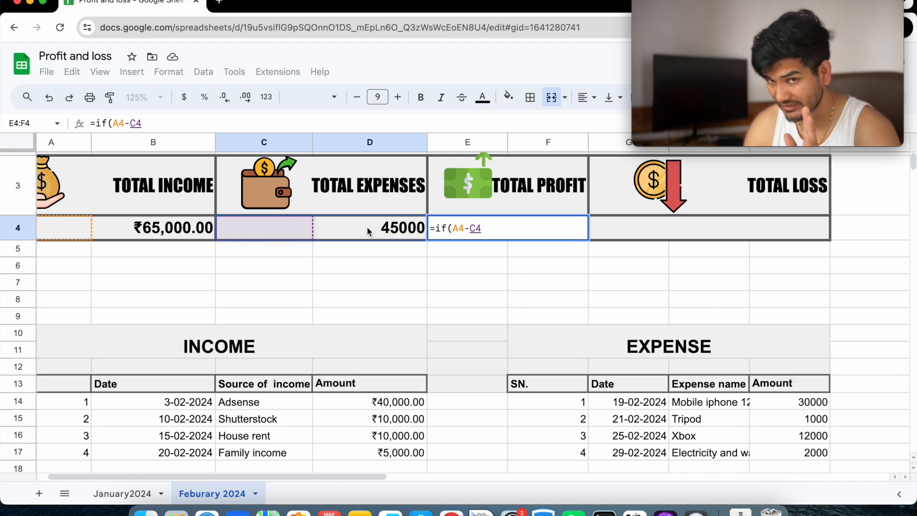
pyautogui.write('>')
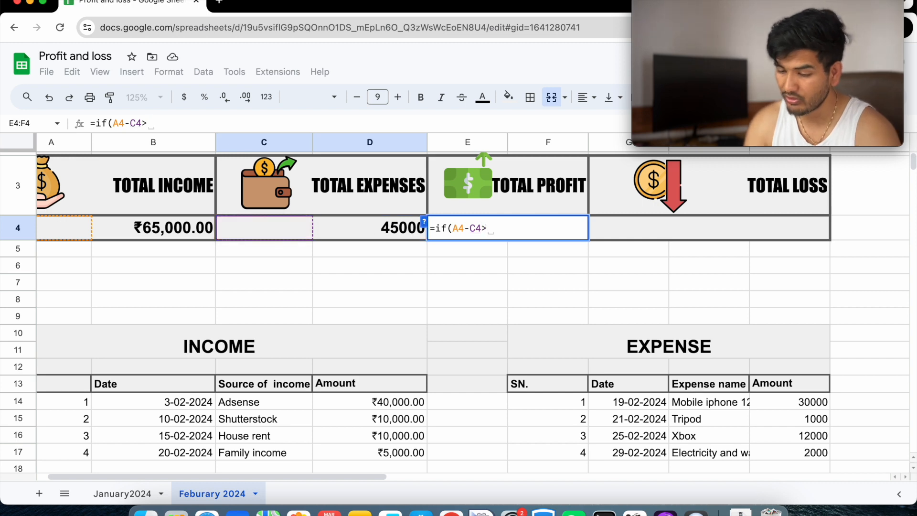
pyautogui.write('0,')
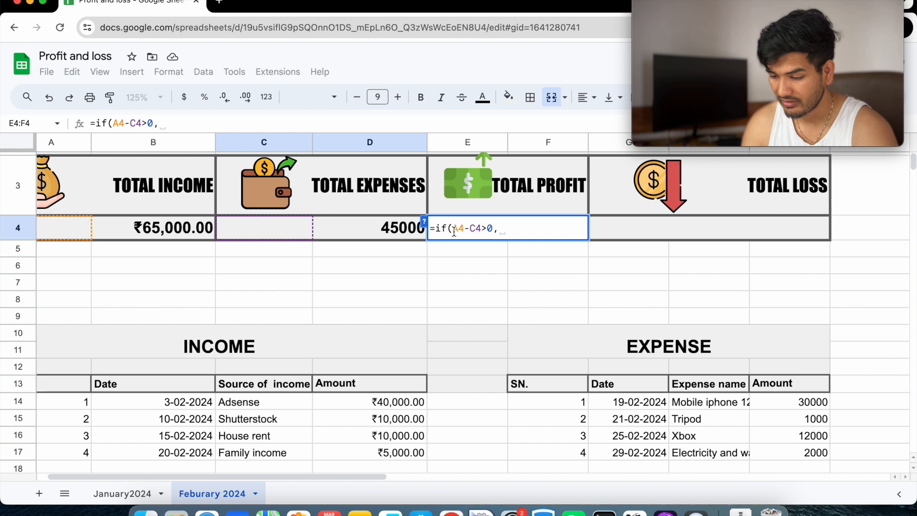
# - Complete the Total Profit formula in E4 as =if(A4-C4>0,A4-C4,"-")
pyautogui.moveTo(452, 229); pyautogui.dragTo(479, 229)
pyautogui.hotkey('ctrl', 'c')
pyautogui.click(514, 234)
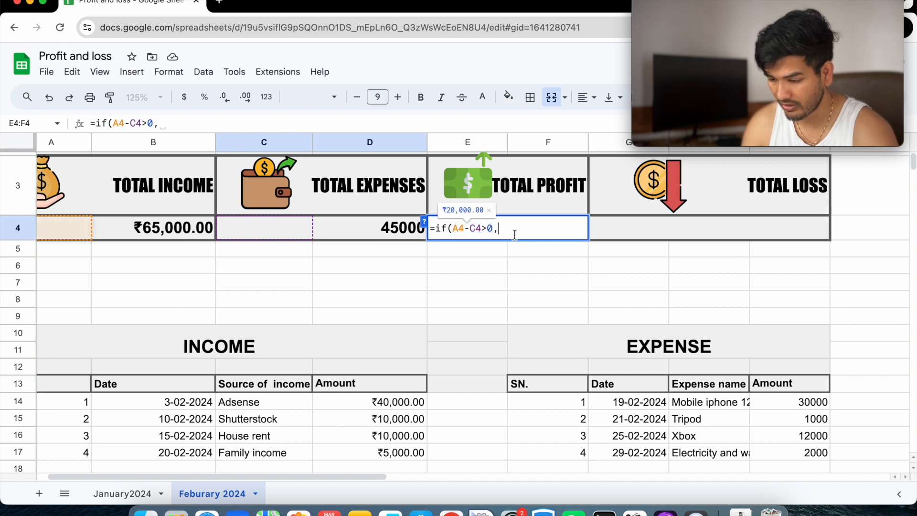
pyautogui.hotkey('ctrl', 'v')
pyautogui.write(',""')
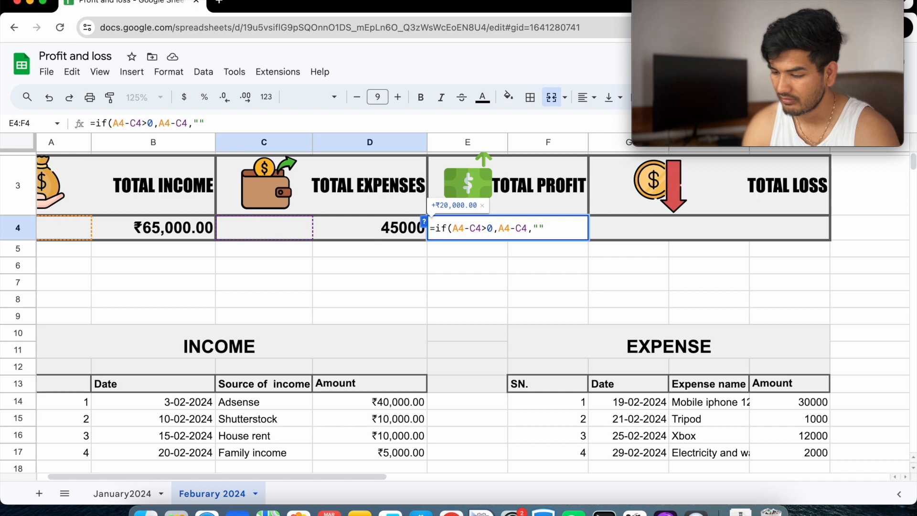
pyautogui.press('BackSpace')
pyautogui.write('""')
pyautogui.press('BackSpace')
pyautogui.press('BackSpace')
pyautogui.write('""-)')
pyautogui.press('Return')
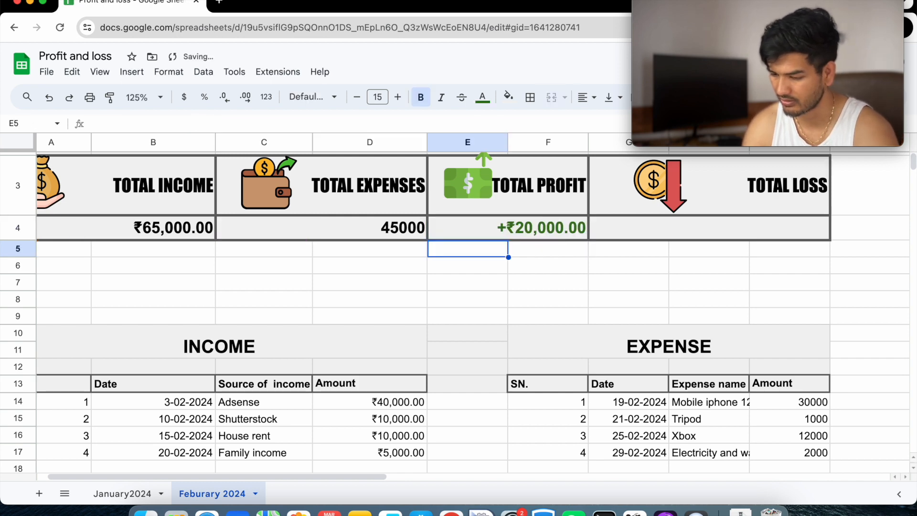
pyautogui.click(521, 227)
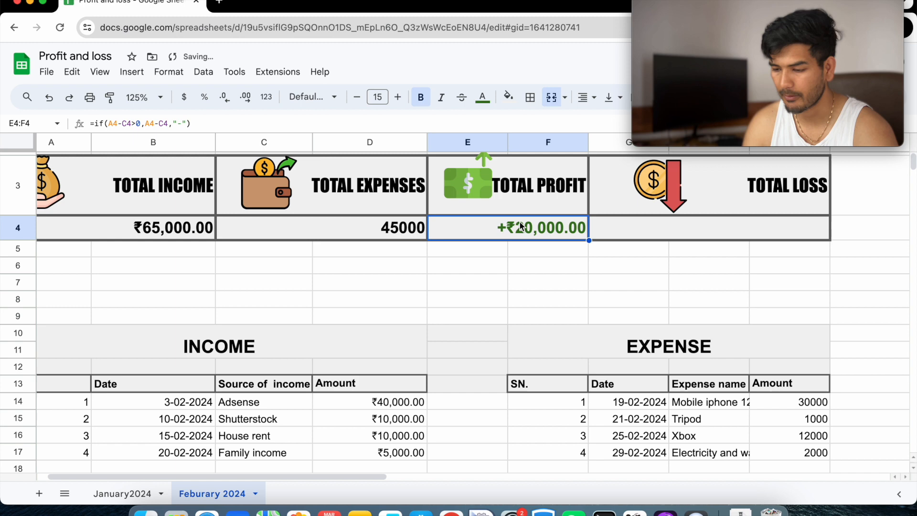
# - Start the Total Loss formula in G4 with an IF condition testing income minus expenses below zero, =if(A4-C4<0
pyautogui.click(636, 229)
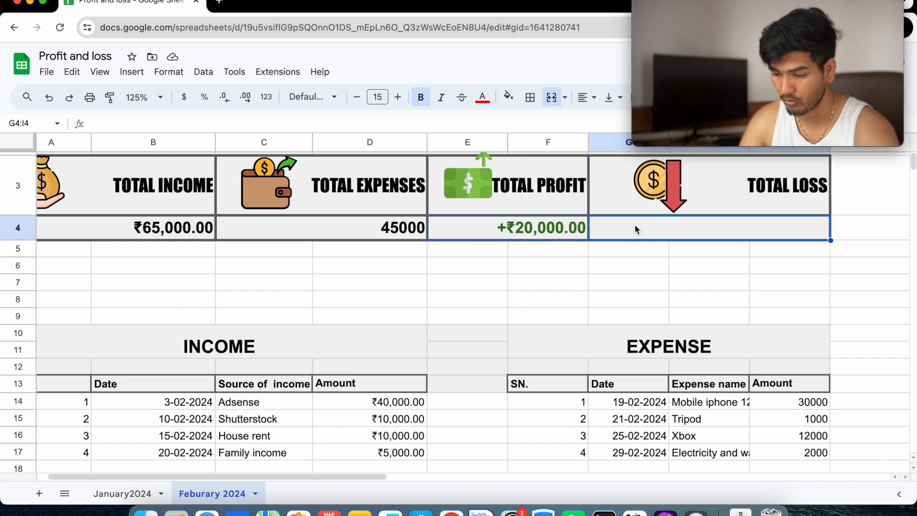
pyautogui.write('if(')
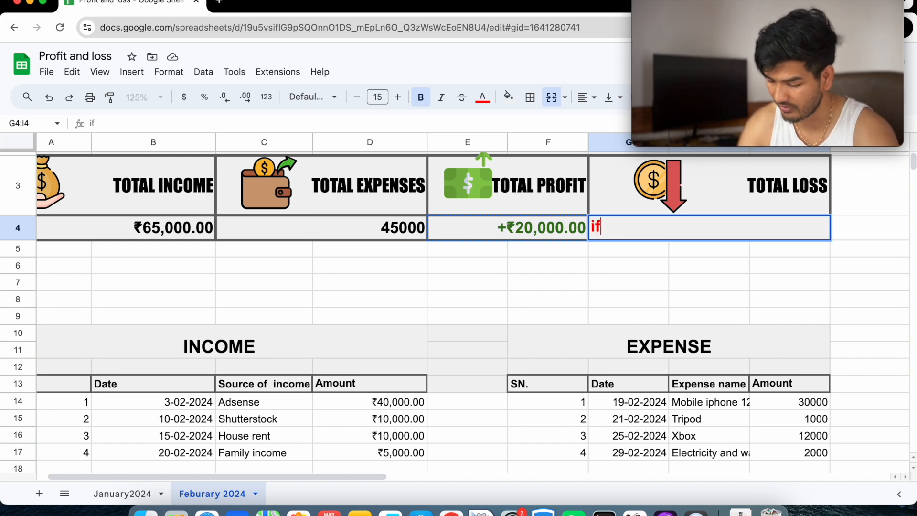
pyautogui.press('BackSpace')
pyautogui.press('BackSpace')
pyautogui.press('BackSpace')
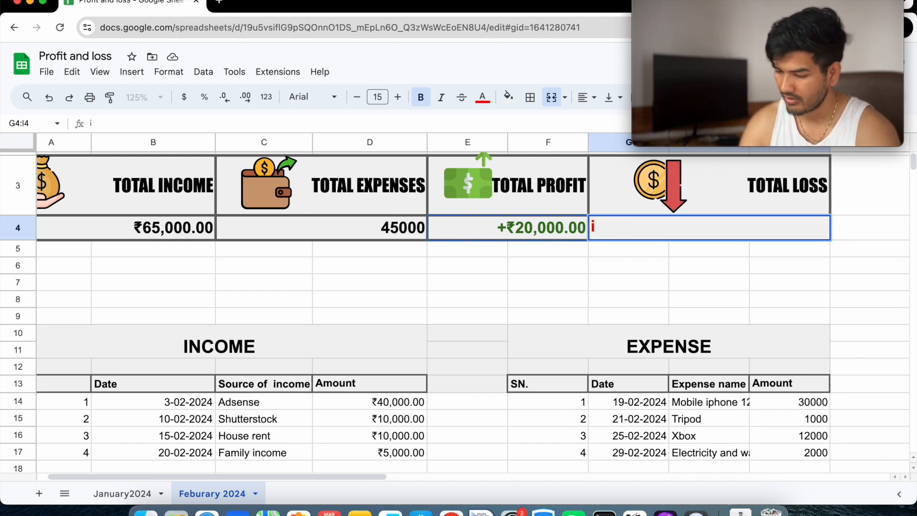
pyautogui.write('=if')
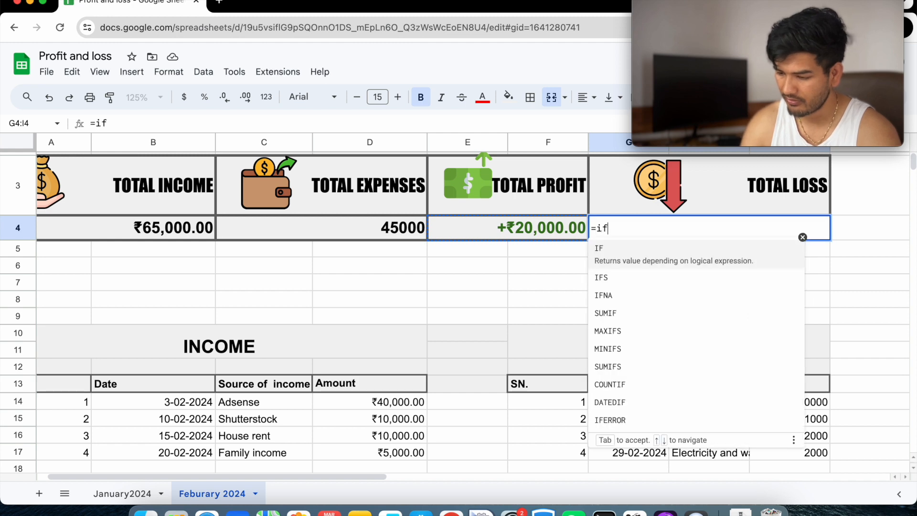
pyautogui.write('(')
pyautogui.click(193, 237)
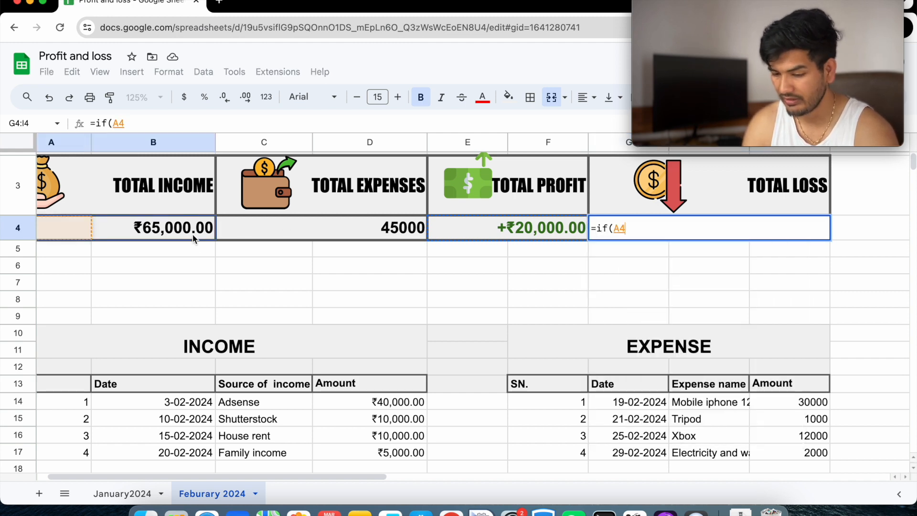
pyautogui.write('-')
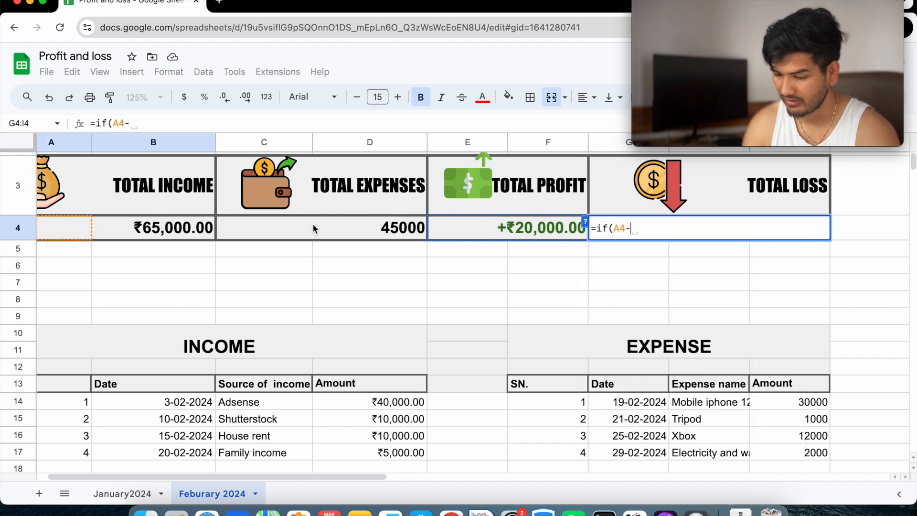
pyautogui.click(338, 229)
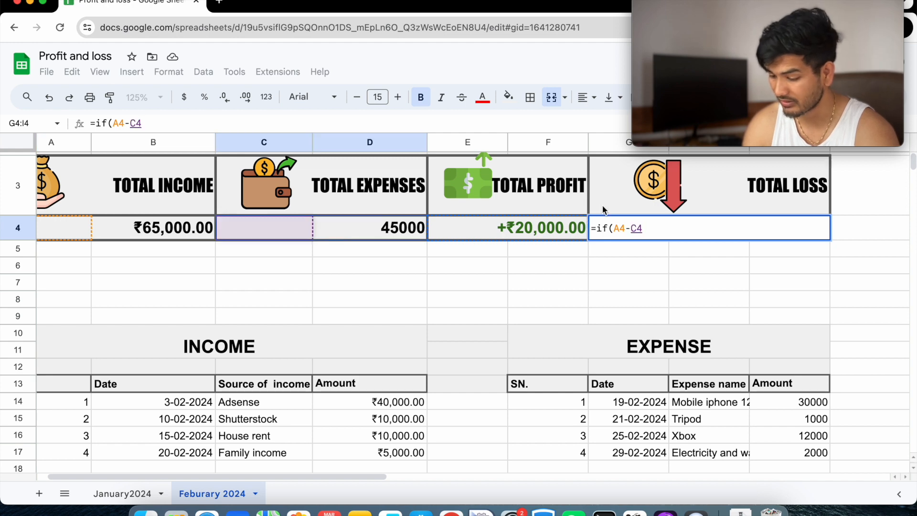
pyautogui.write('<')
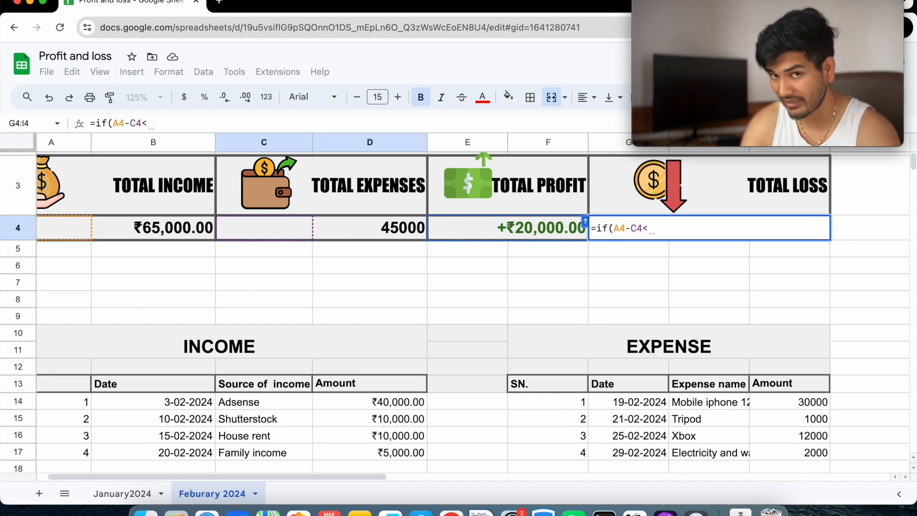
pyautogui.write('0')
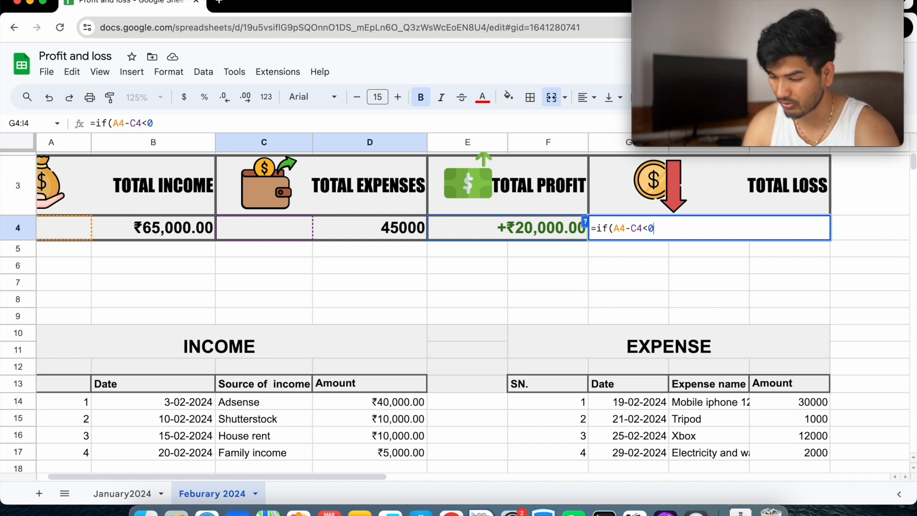
# - Complete the Total Loss formula in G4 so it returns A4-C4 when the condition holds and "-" otherwise
pyautogui.write(',')
pyautogui.moveTo(615, 229); pyautogui.dragTo(642, 229)
pyautogui.press('super+c')
pyautogui.click(686, 230)
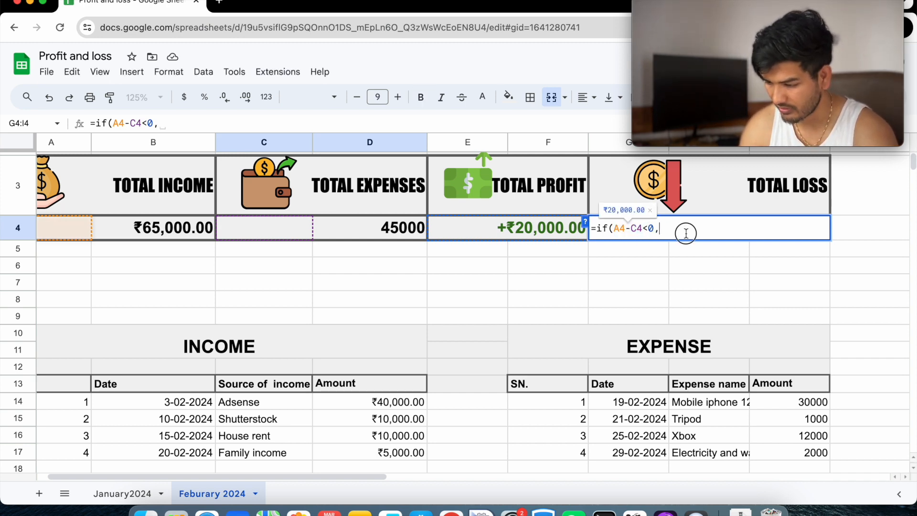
pyautogui.press('super+v')
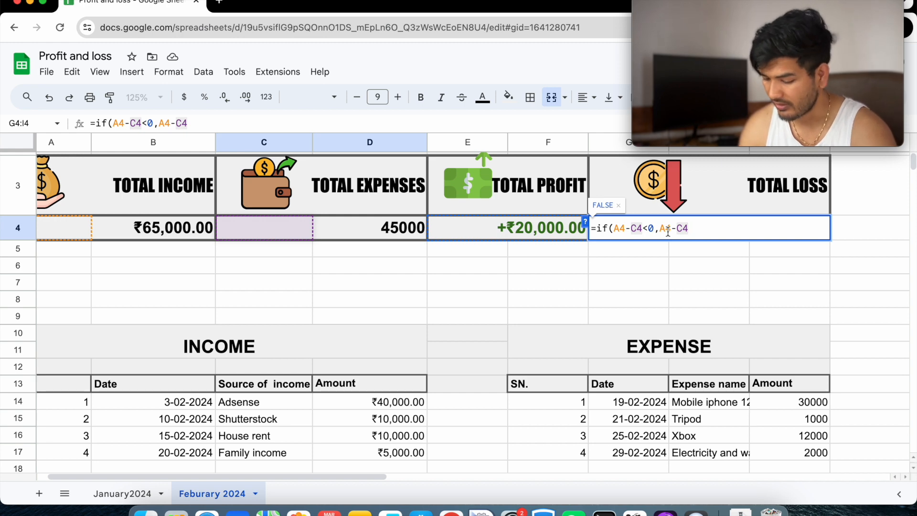
pyautogui.write(',"-')
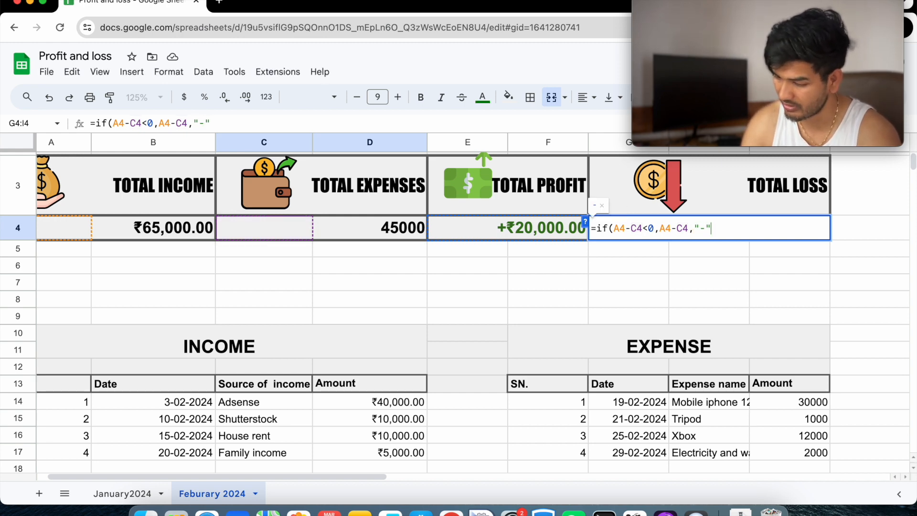
pyautogui.write(')')
pyautogui.press('Return')
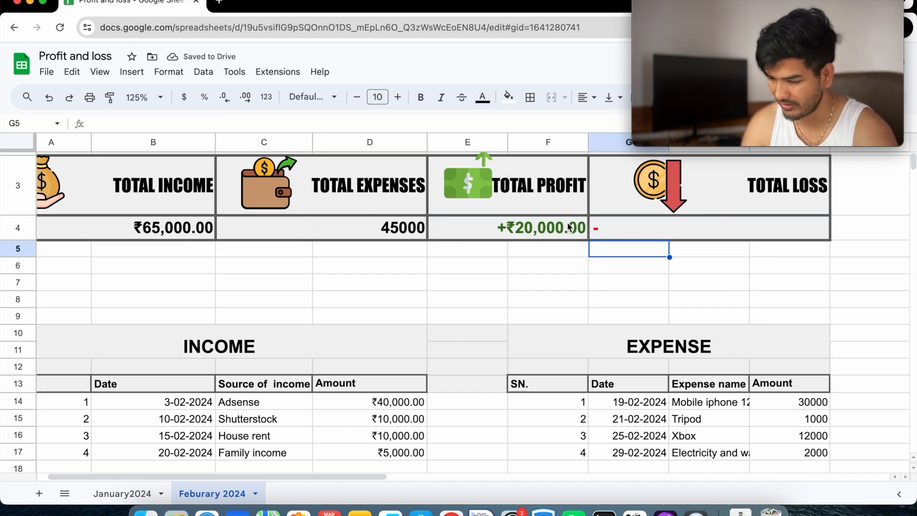
# - Set the amount of the first expense, the mobile, to 100000 in I14
pyautogui.click(549, 228)
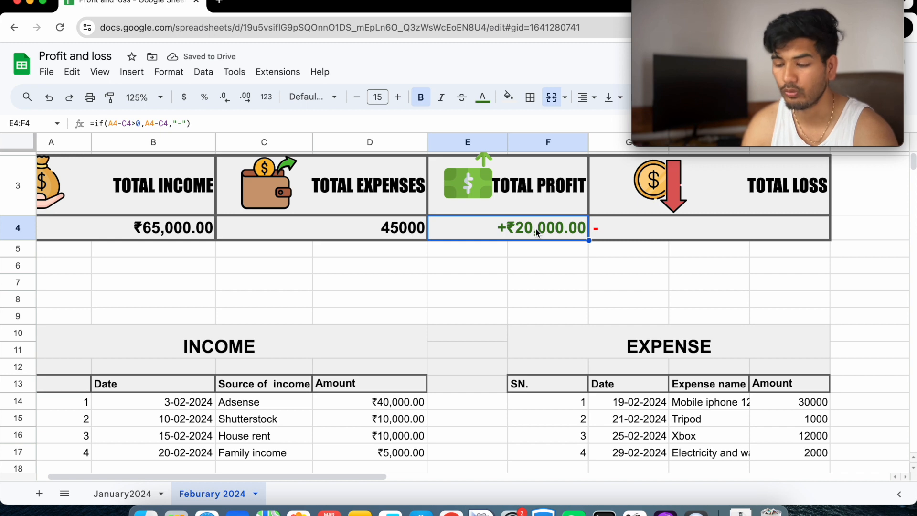
pyautogui.scroll(-3, 499, 305)
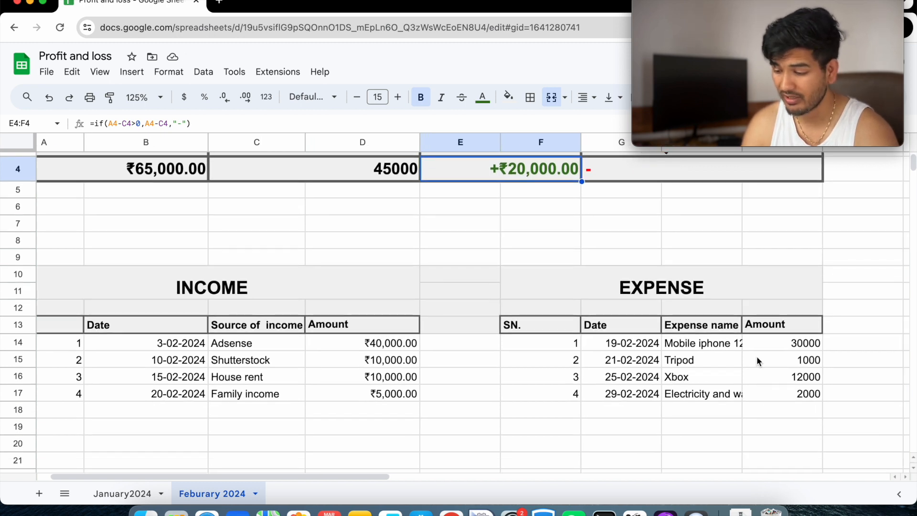
pyautogui.scroll(2, 764, 358)
pyautogui.click(806, 371)
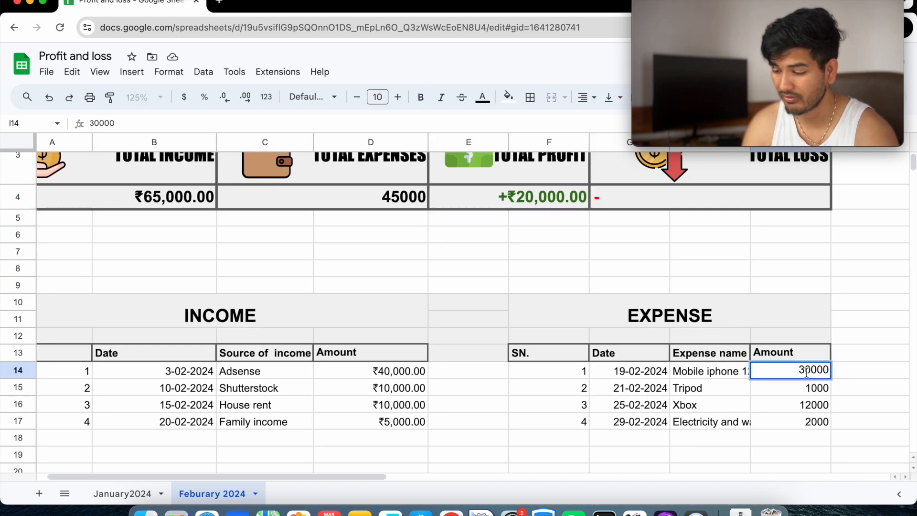
pyautogui.write('100000')
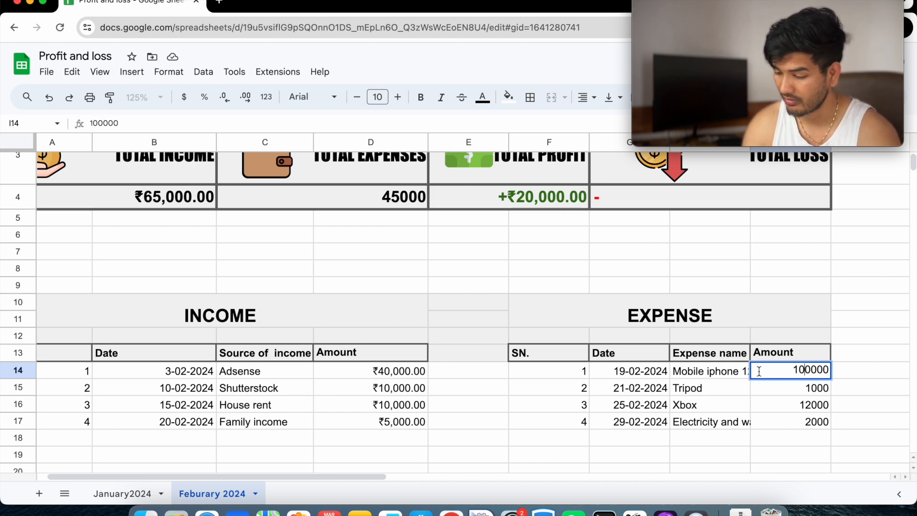
pyautogui.click(744, 355)
# - Rename the first expense in H14 to Mobile iphone 14 pro
pyautogui.click(739, 370)
pyautogui.moveTo(749, 152); pyautogui.dragTo(759, 151)
pyautogui.click(740, 374)
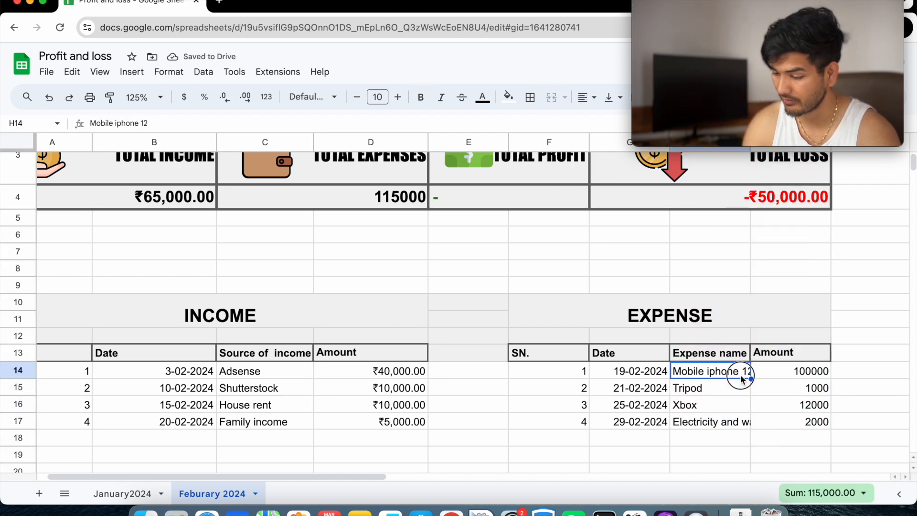
pyautogui.press('Return')
pyautogui.press('BackSpace')
pyautogui.write('4 pro')
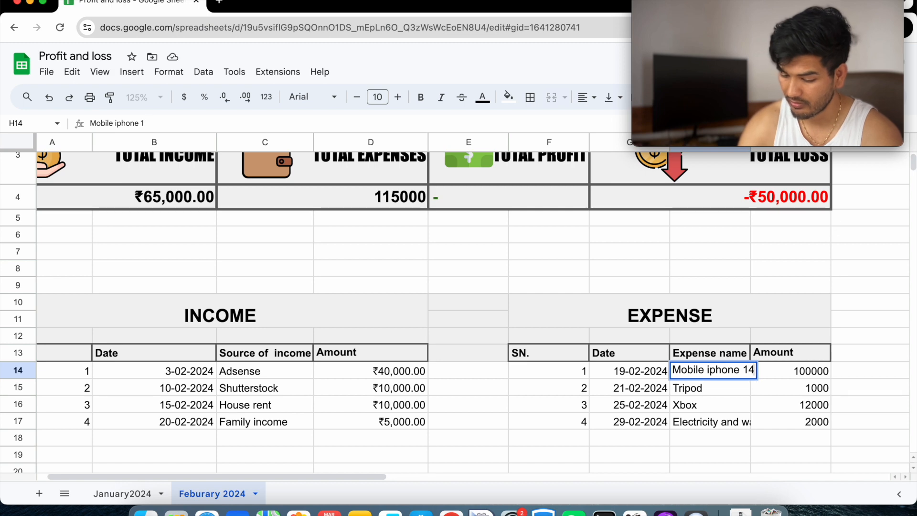
pyautogui.press('Return')
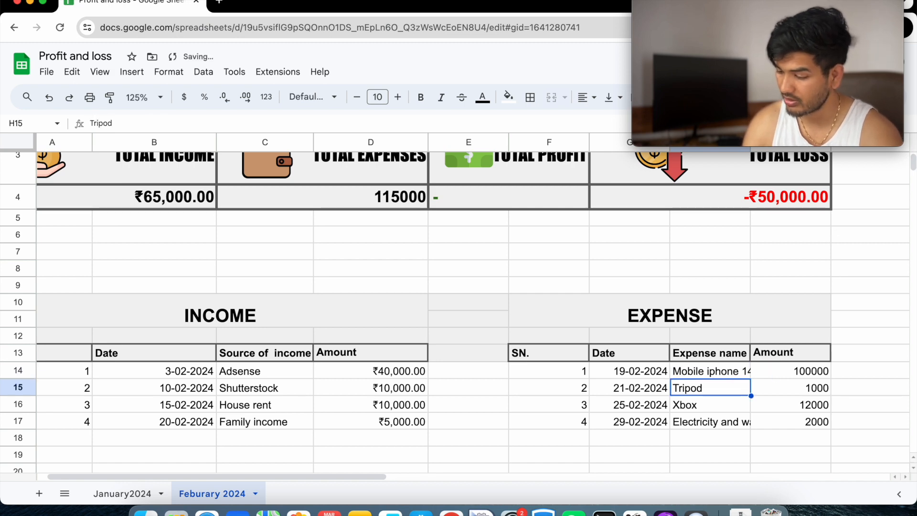
# - Check the Total Profit formula in E4 and the Total Loss cell against the changed expense amount in I14
pyautogui.click(812, 370)
pyautogui.scroll(3, 809, 273)
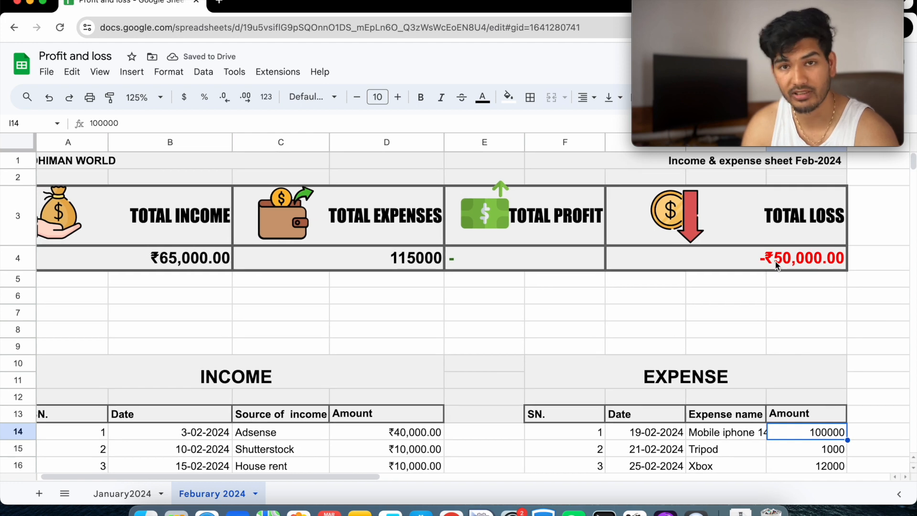
pyautogui.doubleClick(472, 266)
pyautogui.press('Escape')
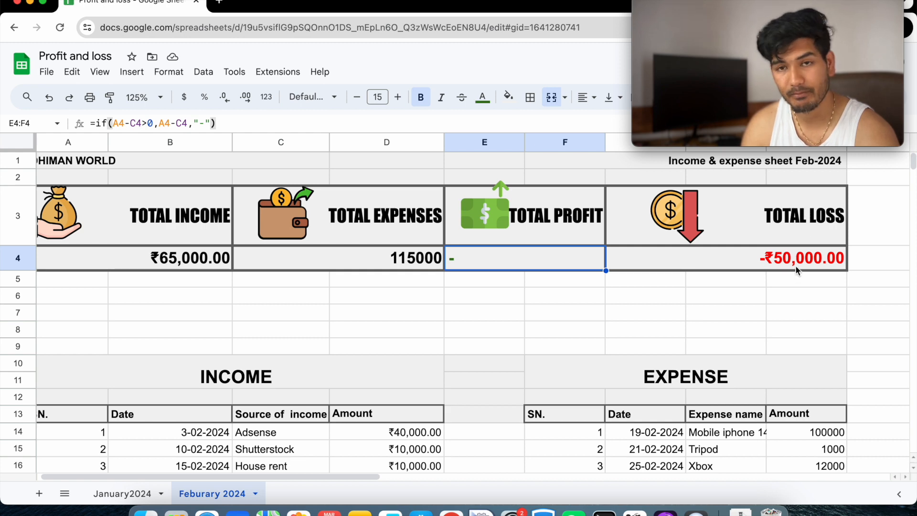
pyautogui.scroll(-1, 702, 370)
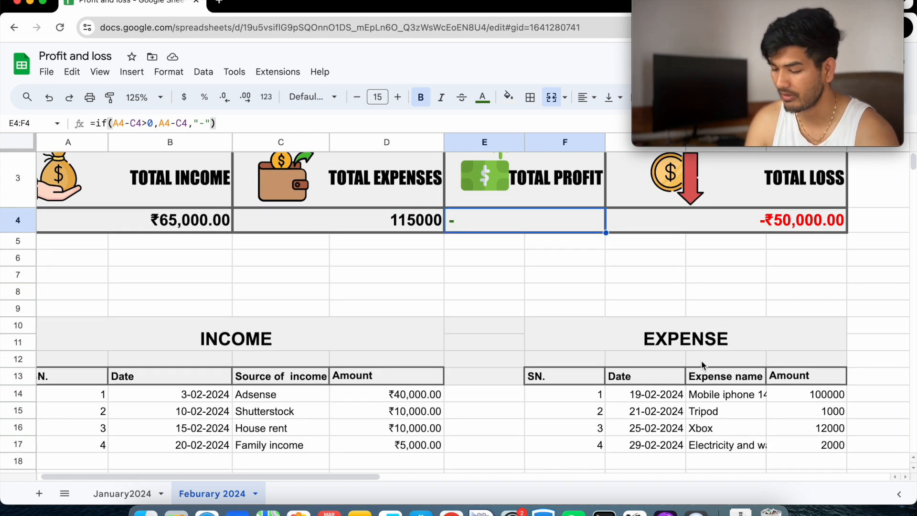
# - Set the sheet zoom to 100% and compare the Feburary 2024 sheet with the January2024 sheet and its charts
pyautogui.click(143, 97)
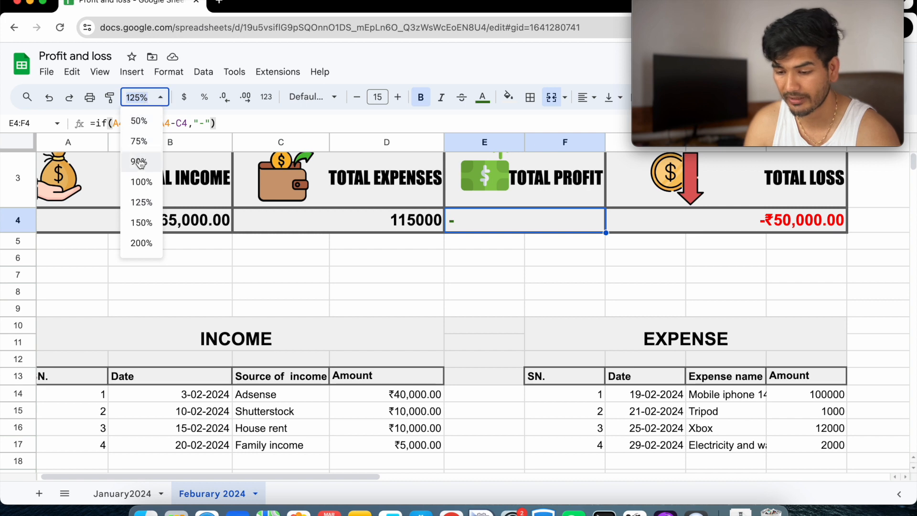
pyautogui.click(142, 182)
pyautogui.scroll(2, 658, 270)
pyautogui.hscroll(-1, 658, 270)
pyautogui.click(108, 498)
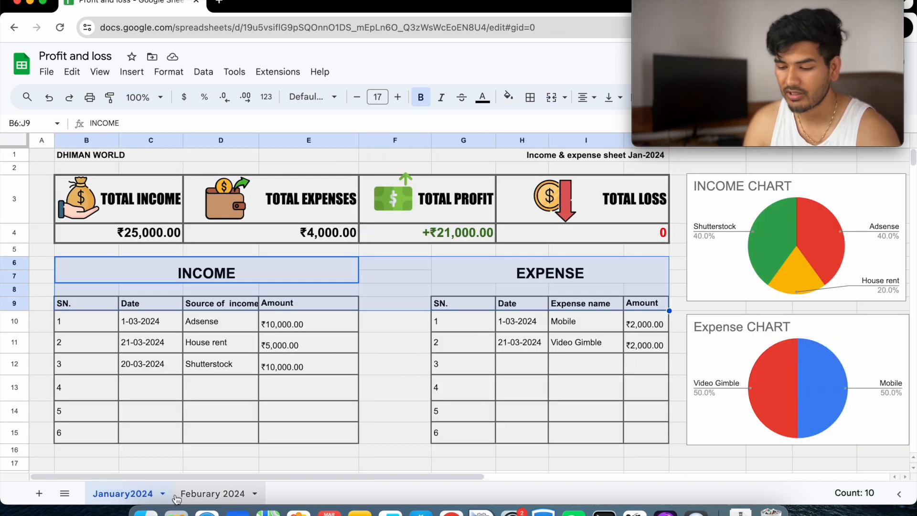
pyautogui.click(190, 494)
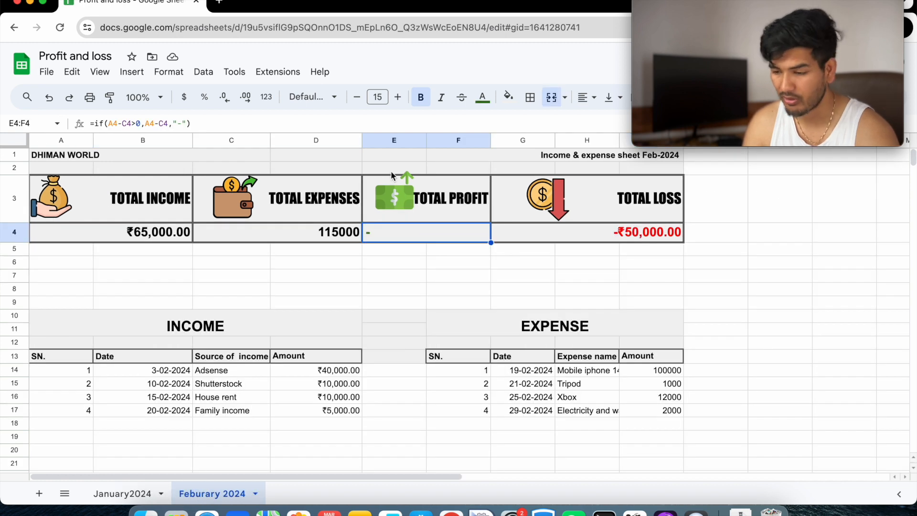
# - Insert a new chart on the Feburary 2024 sheet
pyautogui.click(693, 9)
pyautogui.moveTo(696, 7); pyautogui.dragTo(700, 140)
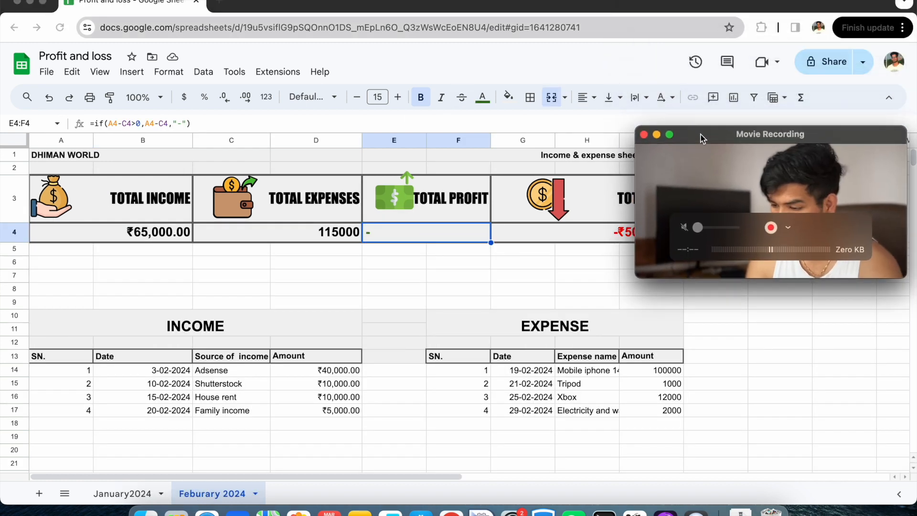
pyautogui.click(733, 100)
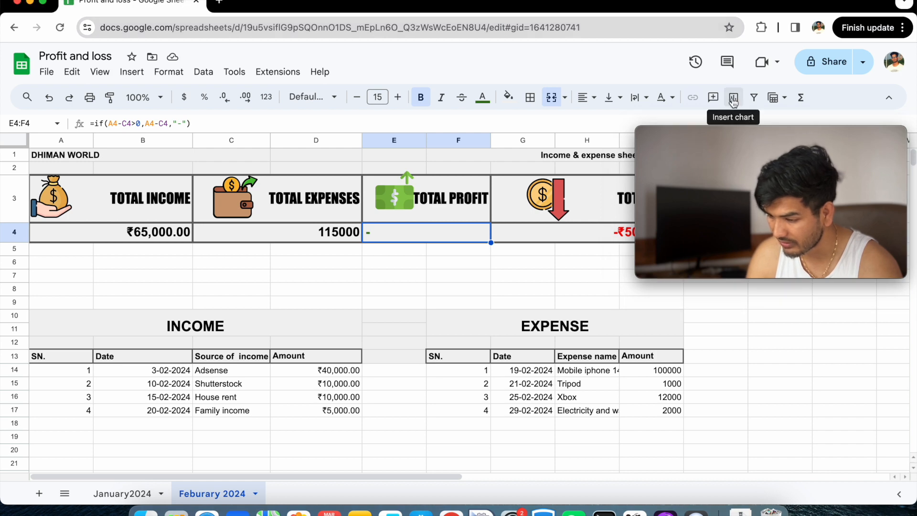
pyautogui.click(136, 73)
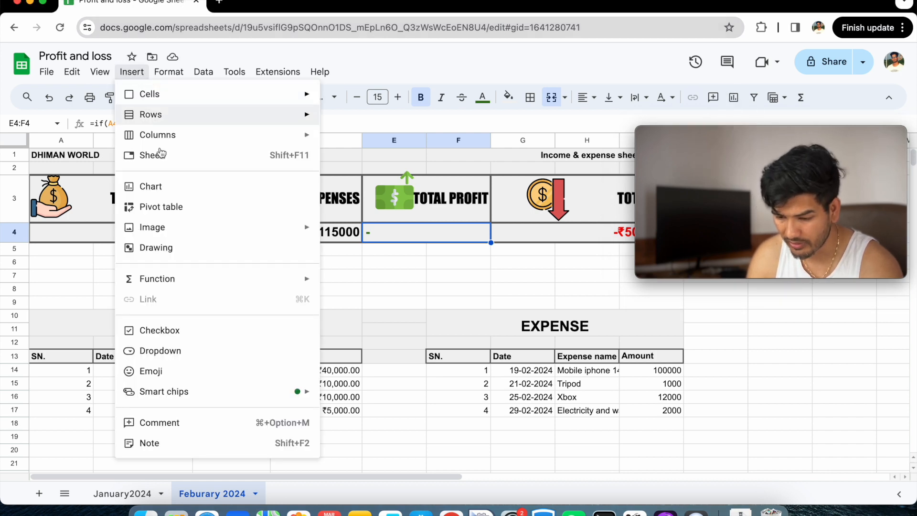
pyautogui.click(154, 188)
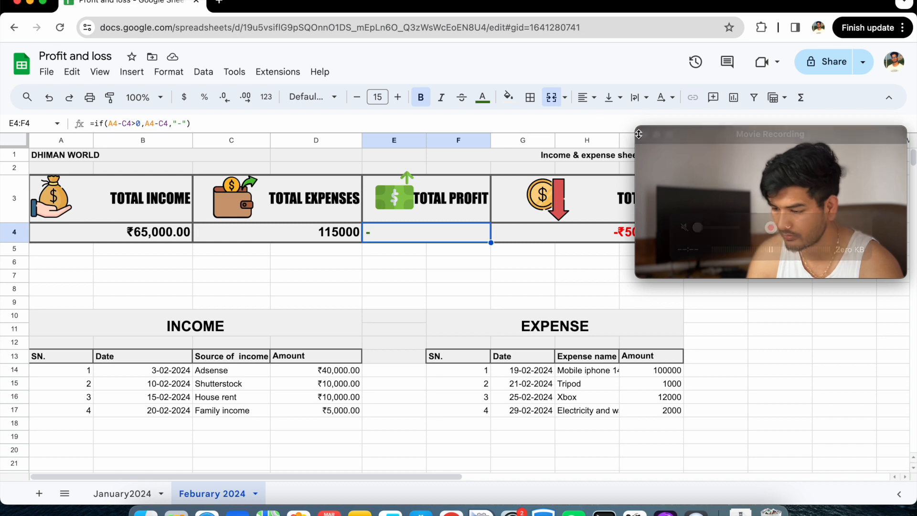
pyautogui.moveTo(730, 142); pyautogui.dragTo(730, 3)
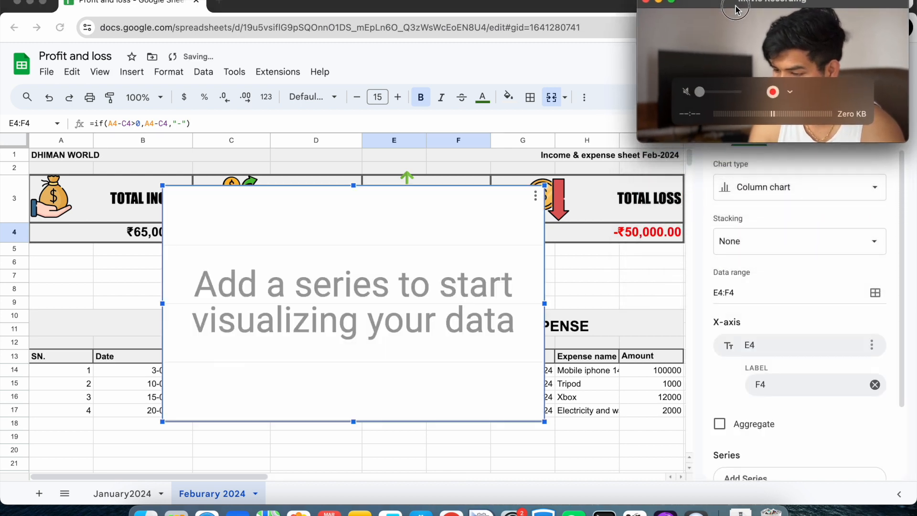
# - Change the new chart to a pie chart and move it clear of the income table
pyautogui.click(756, 190)
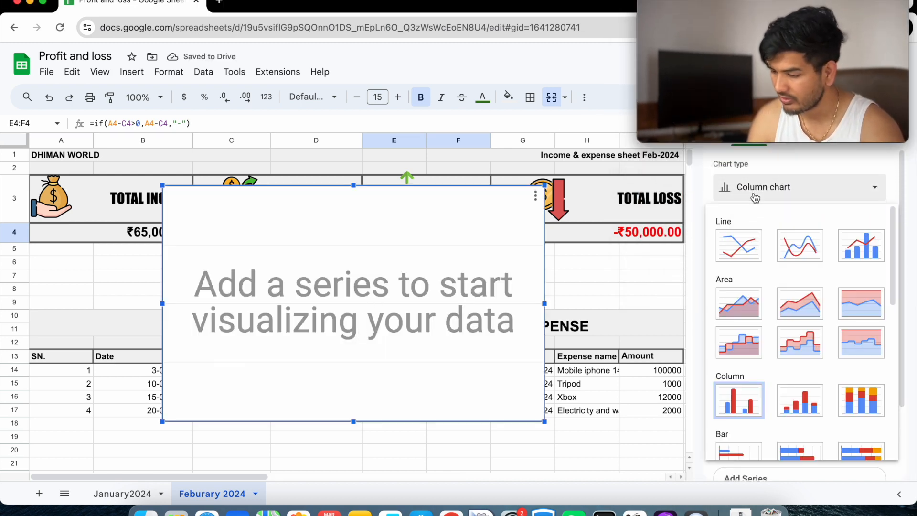
pyautogui.scroll(-5, 789, 405)
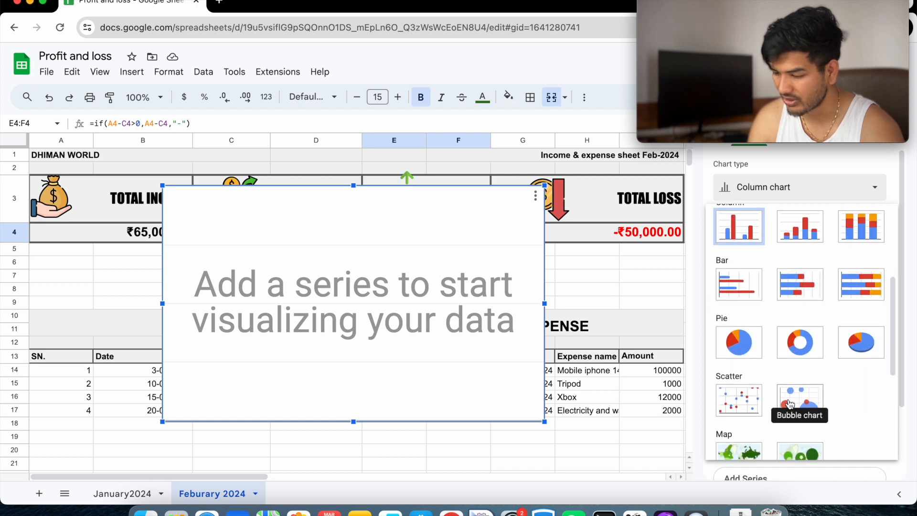
pyautogui.click(750, 343)
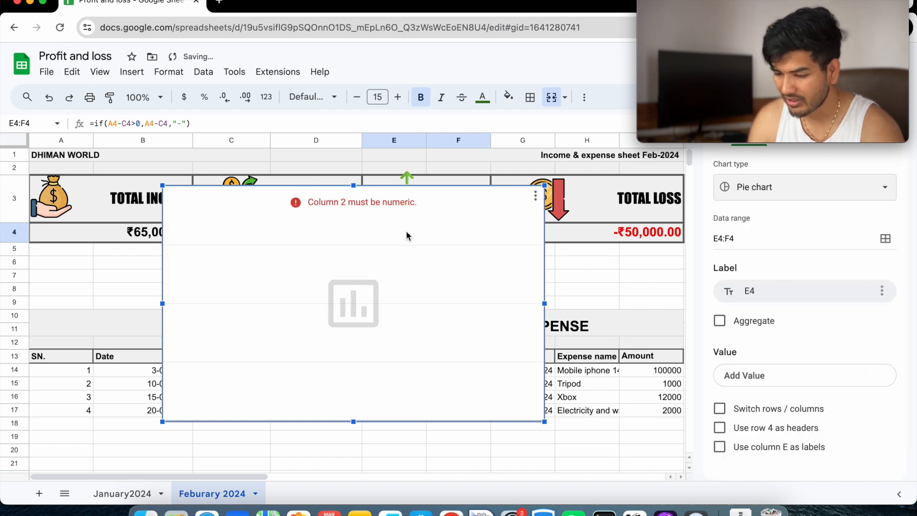
pyautogui.moveTo(361, 203); pyautogui.dragTo(839, 403)
pyautogui.moveTo(733, 3); pyautogui.dragTo(185, 1)
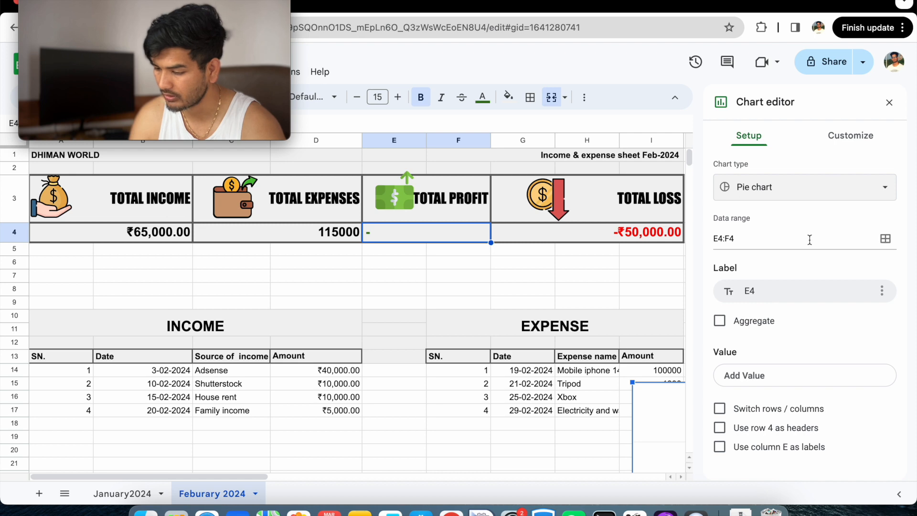
# - Set the pie chart's data range to the income sources and amounts in C14:D17
pyautogui.click(885, 241)
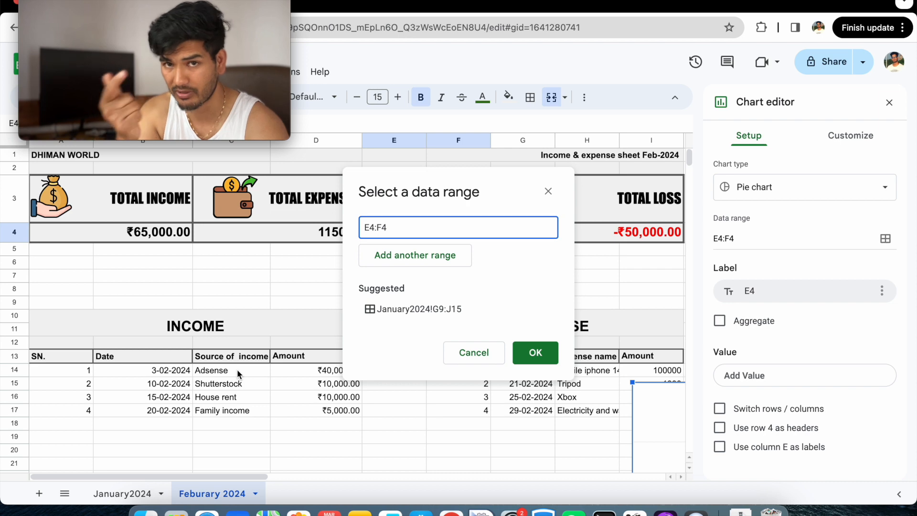
pyautogui.click(237, 368)
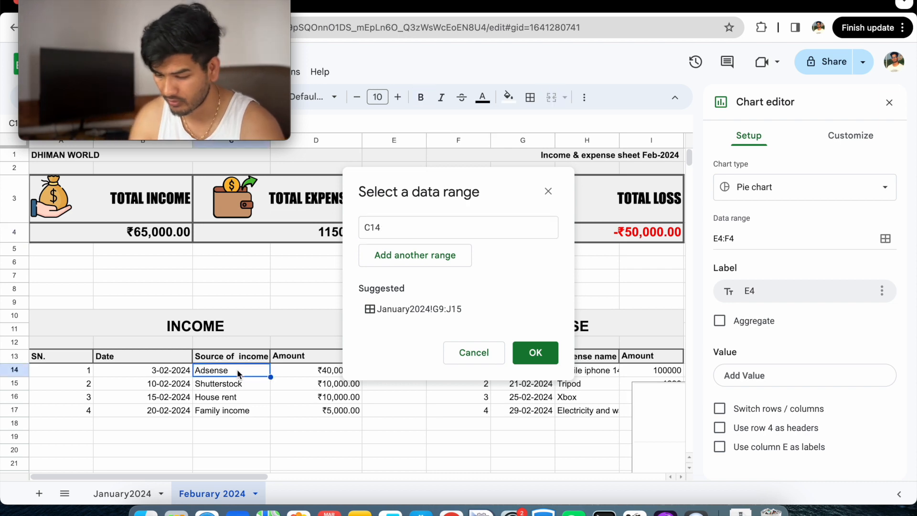
pyautogui.keyDown('shift'); pyautogui.click(320, 411); pyautogui.keyUp('shift')
pyautogui.click(537, 353)
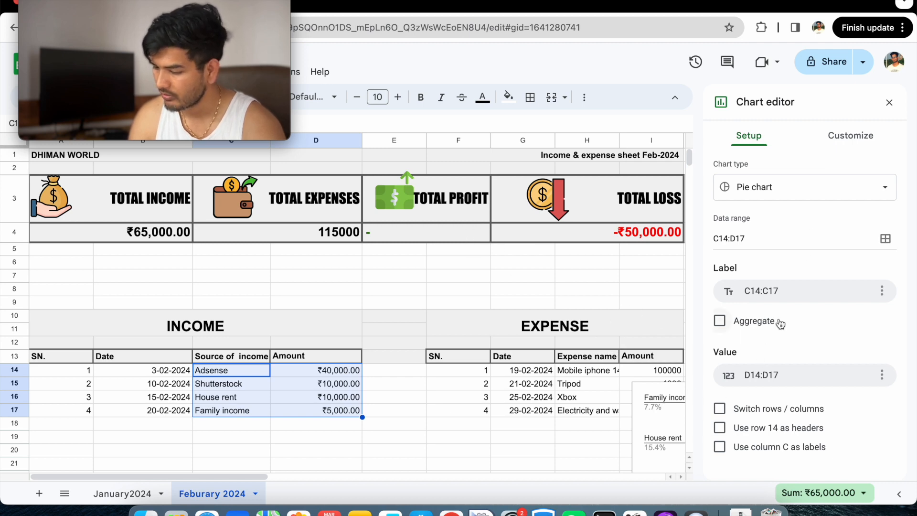
# - Title the income pie chart "Income Chart" and close the chart editor
pyautogui.click(841, 137)
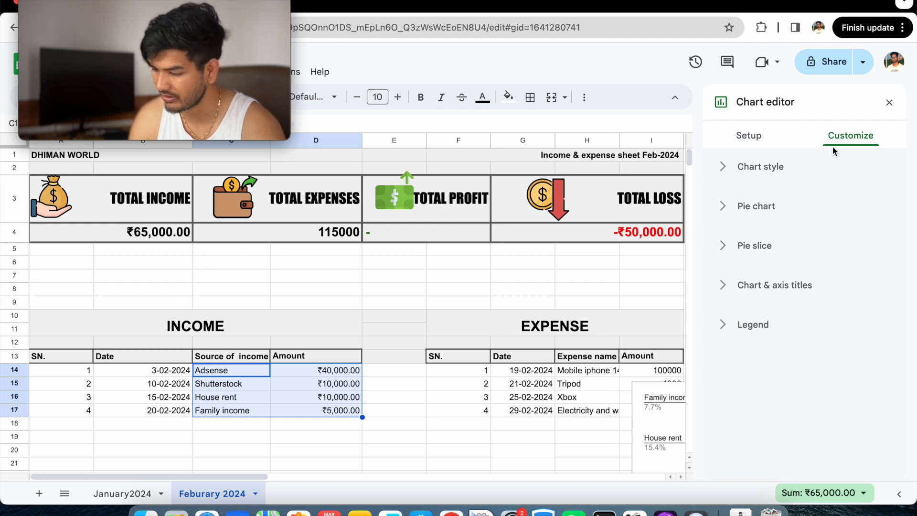
pyautogui.click(725, 289)
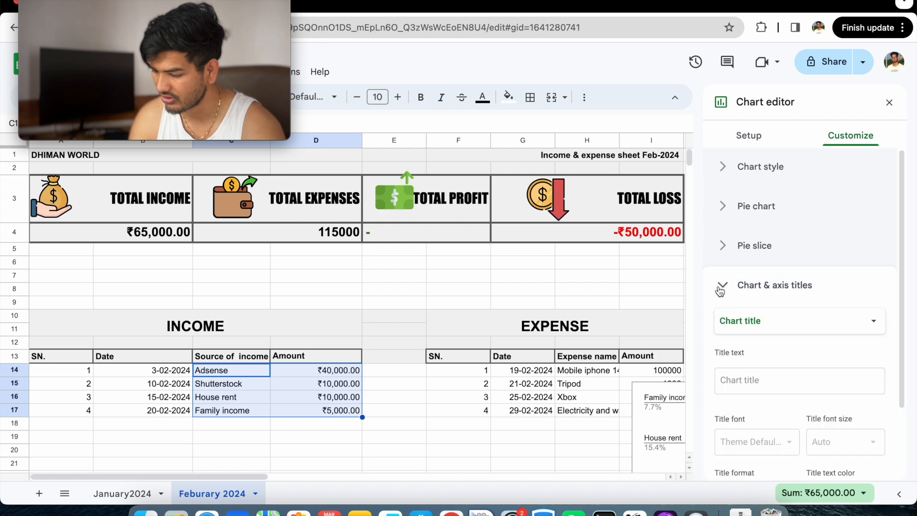
pyautogui.click(764, 378)
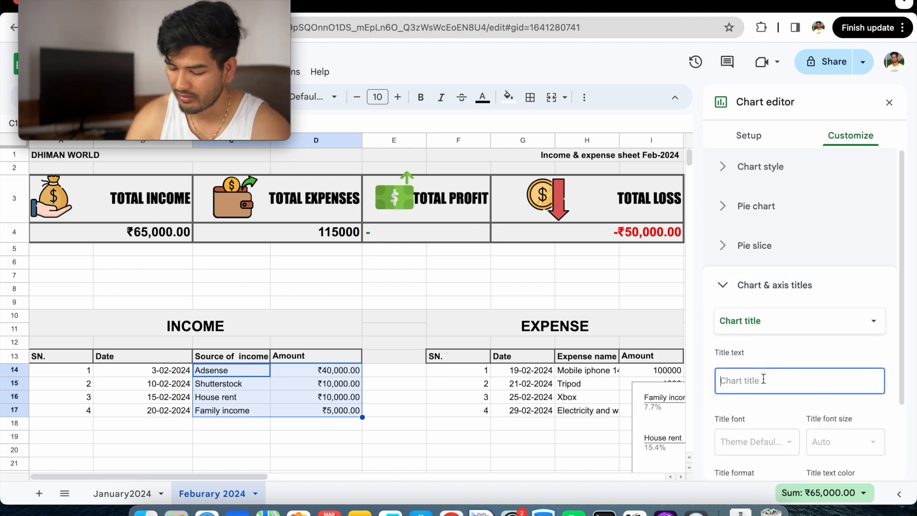
pyautogui.write('Total')
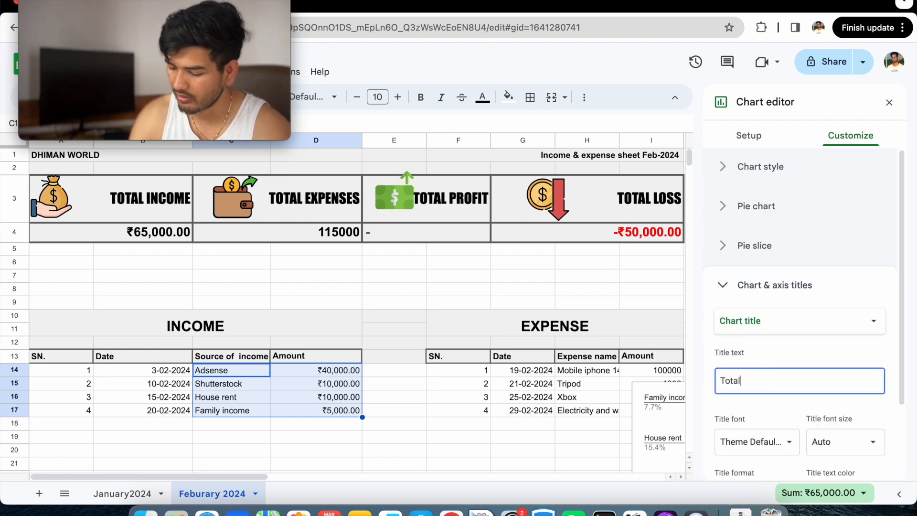
pyautogui.press('BackSpace')
pyautogui.press('BackSpace')
pyautogui.press('BackSpace')
pyautogui.press('BackSpace')
pyautogui.press('BackSpace')
pyautogui.press('BackSpace')
pyautogui.press('BackSpace')
pyautogui.press('BackSpace')
pyautogui.press('BackSpace')
pyautogui.press('BackSpace')
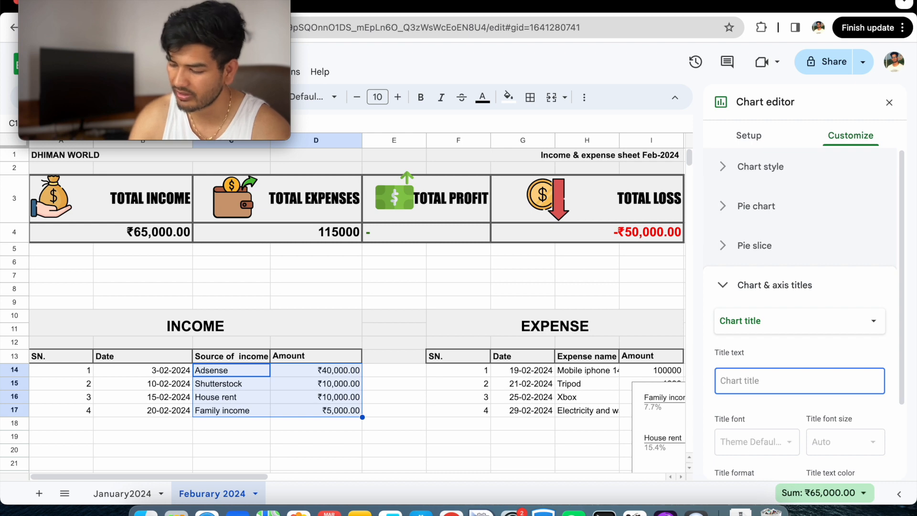
pyautogui.write('Income')
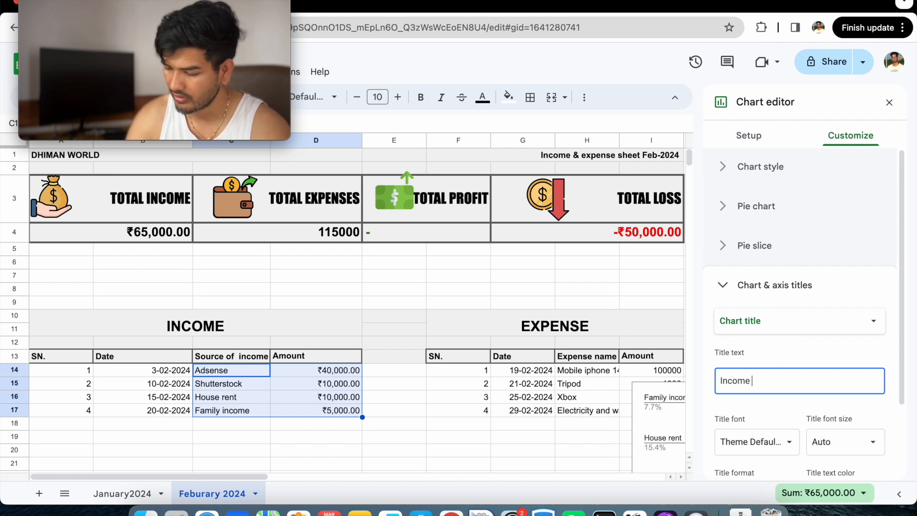
pyautogui.write(' Chart')
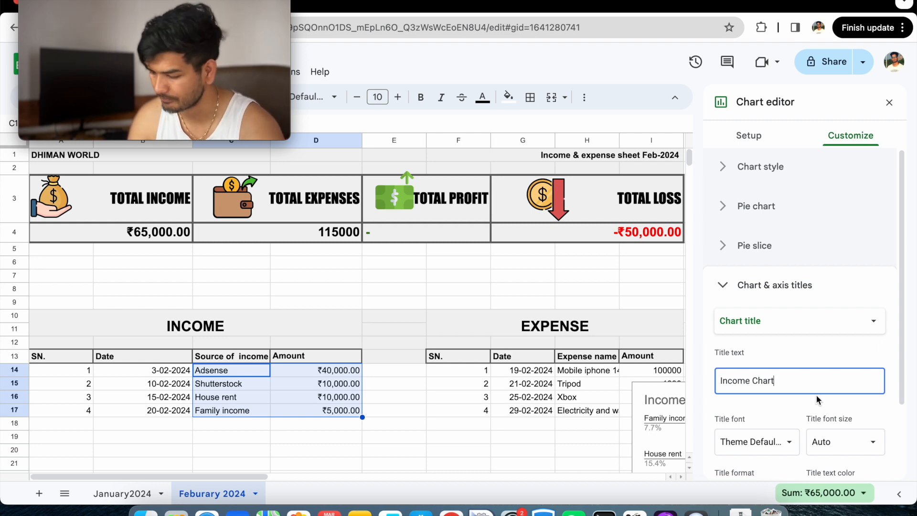
pyautogui.scroll(-2, 816, 399)
pyautogui.scroll(2, 867, 272)
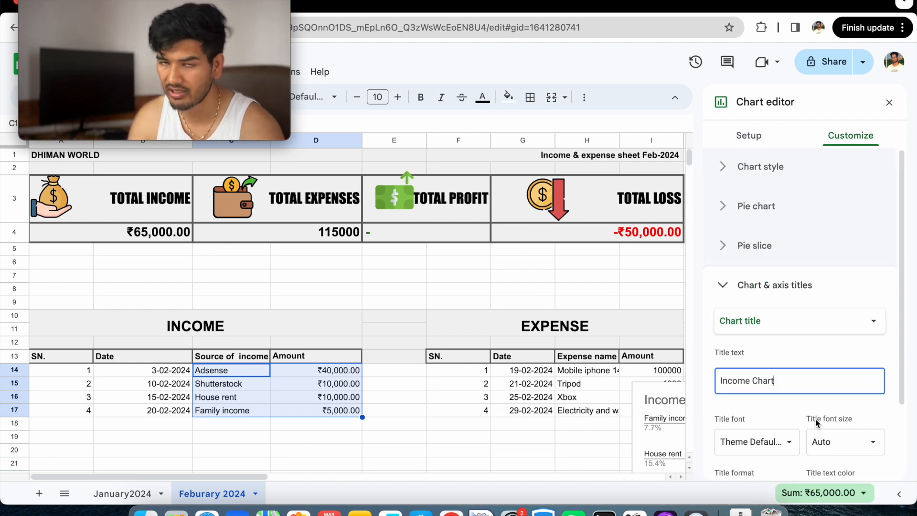
pyautogui.click(888, 102)
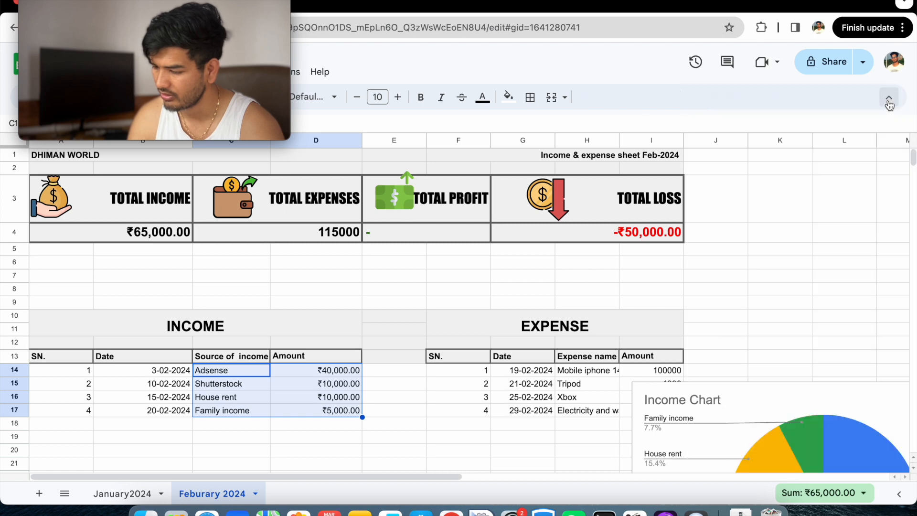
# - Shrink the Income Chart and place it beside the Total Loss block, starting at column J and row 3
pyautogui.scroll(-3, 802, 401)
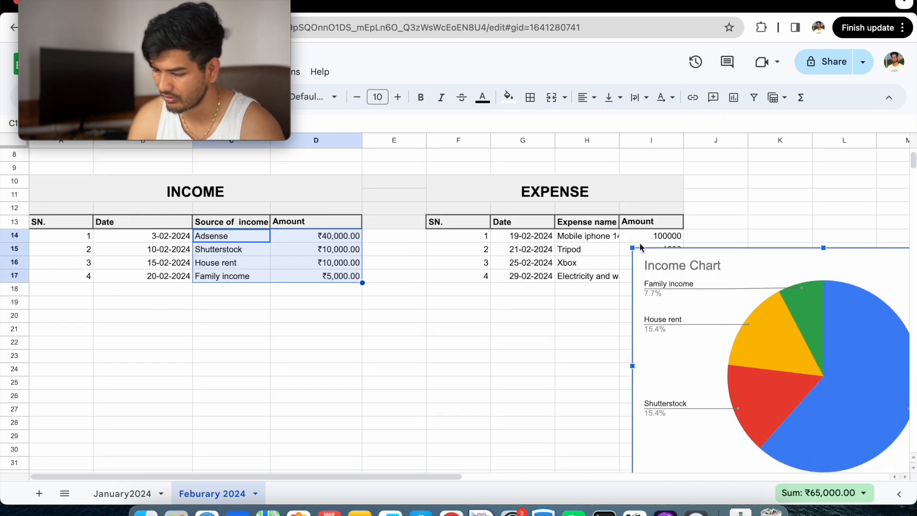
pyautogui.moveTo(631, 248); pyautogui.dragTo(695, 231)
pyautogui.scroll(1, 686, 224)
pyautogui.scroll(3, 685, 227)
pyautogui.moveTo(700, 361); pyautogui.dragTo(733, 187)
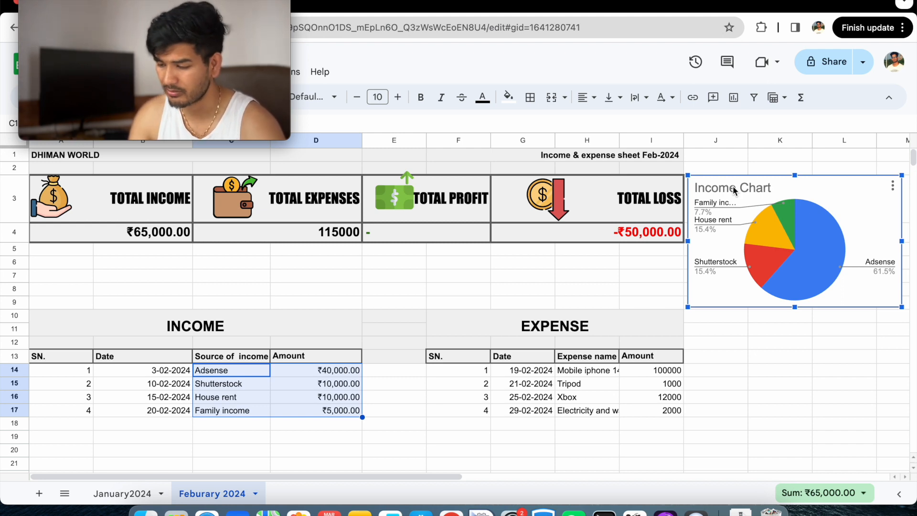
# - Insert a second pie chart and set its data range to the expense names and amounts in H14:I17
pyautogui.click(734, 98)
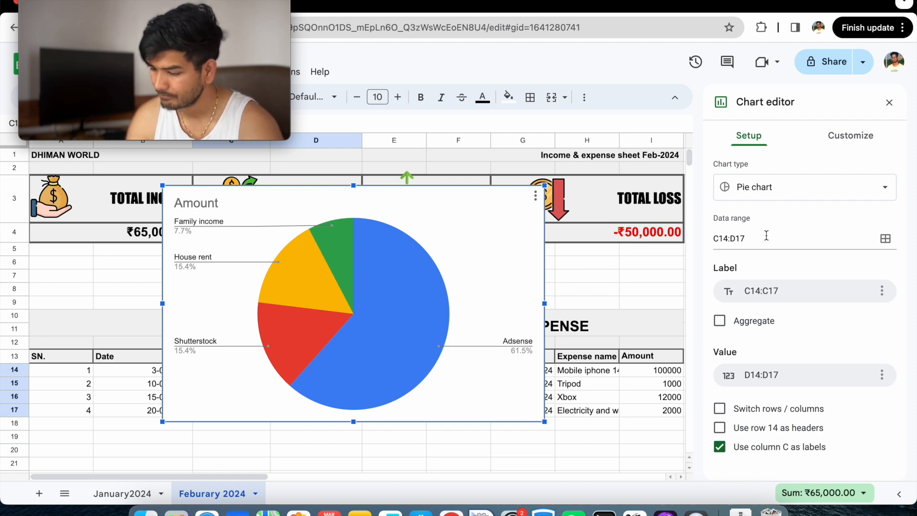
pyautogui.moveTo(466, 222); pyautogui.dragTo(359, 257)
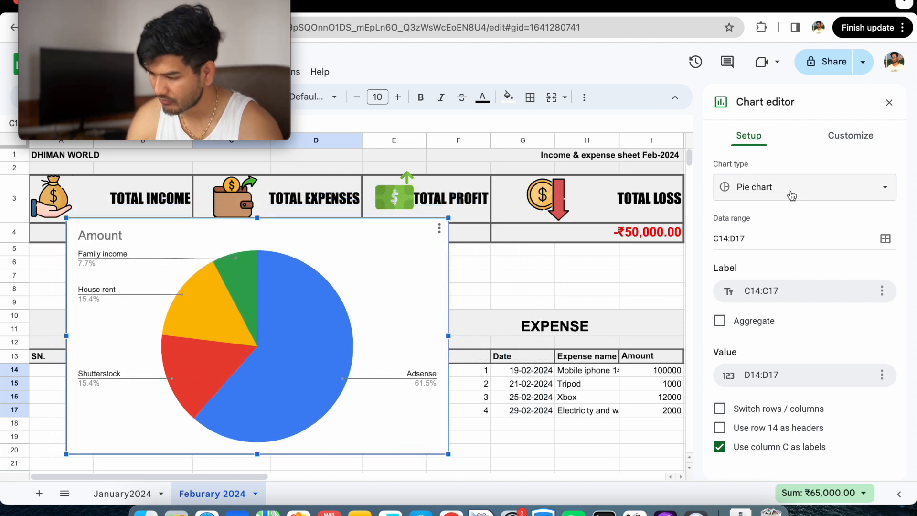
pyautogui.click(885, 238)
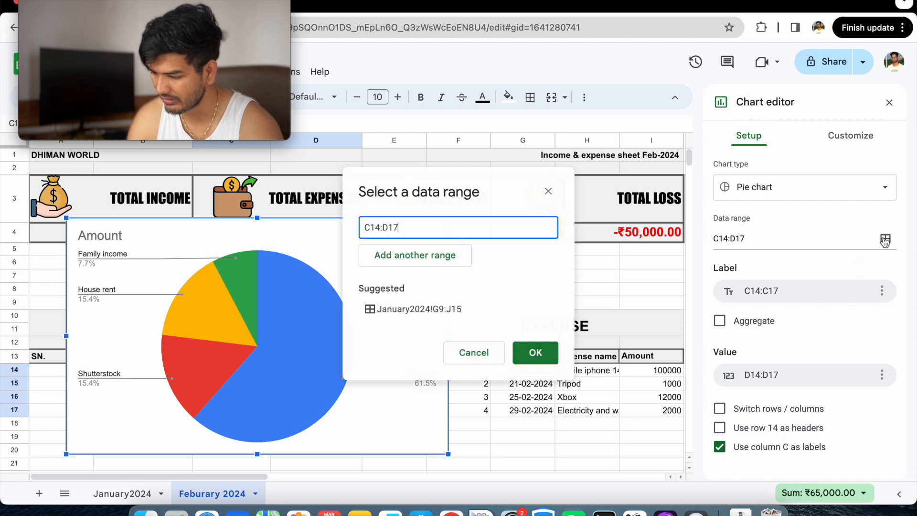
pyautogui.click(596, 375)
pyautogui.keyDown('shift'); pyautogui.click(645, 409); pyautogui.keyUp('shift')
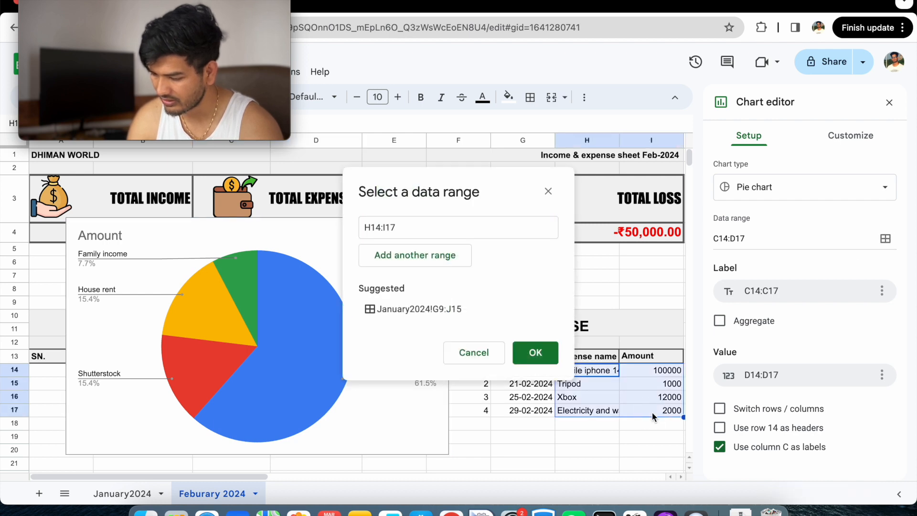
pyautogui.click(537, 355)
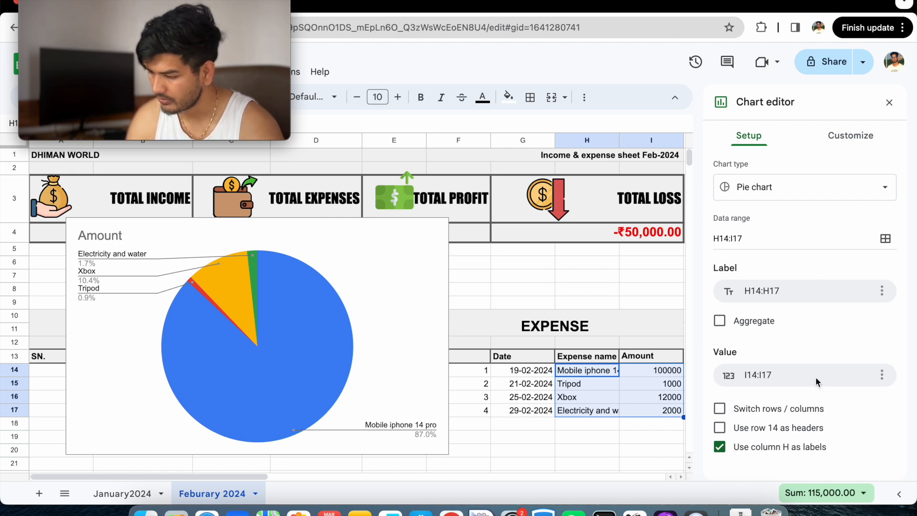
# - Title the expense pie chart "Expenses chart" and close the chart editor
pyautogui.click(833, 132)
pyautogui.click(747, 285)
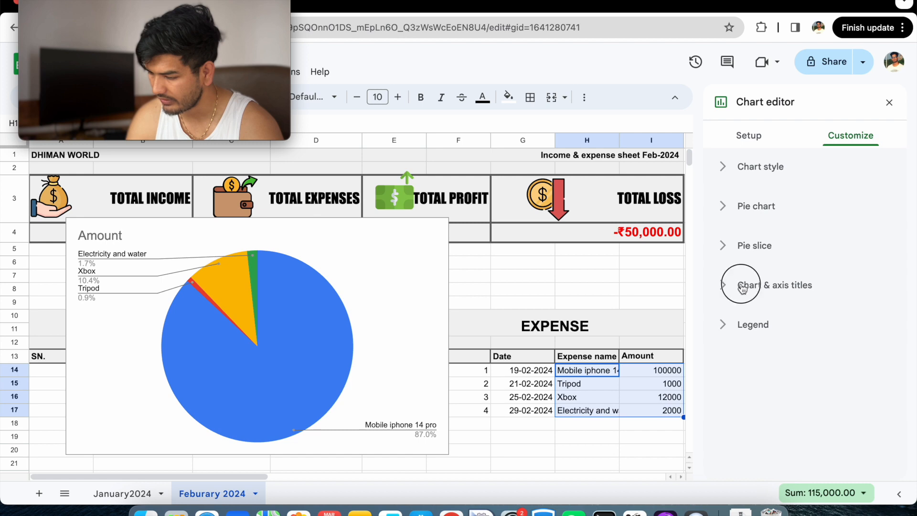
pyautogui.click(763, 323)
pyautogui.click(762, 318)
pyautogui.click(808, 374)
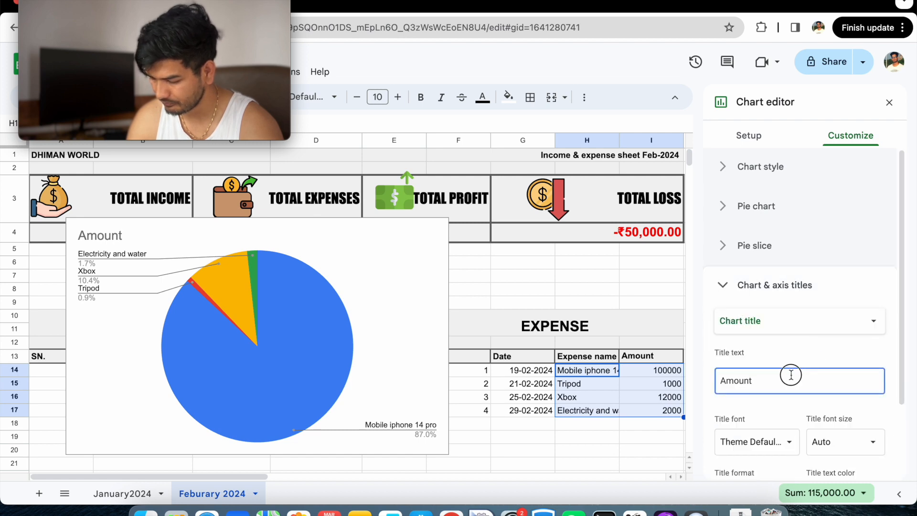
pyautogui.press('super+a')
pyautogui.write('T')
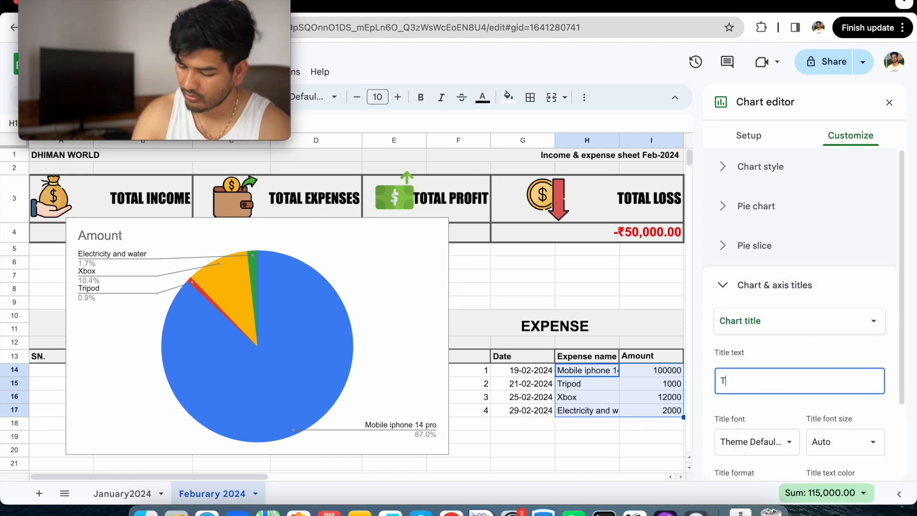
pyautogui.press('BackSpace')
pyautogui.write('Ex')
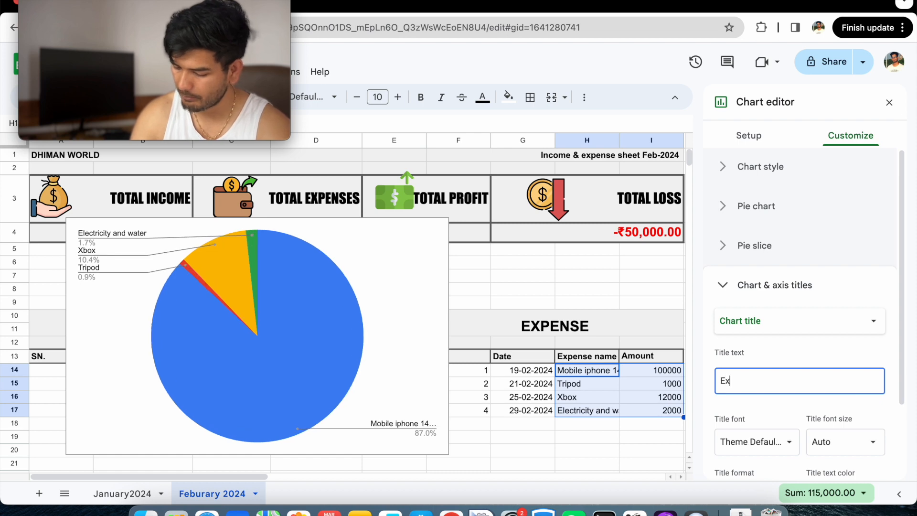
pyautogui.write('penses chart')
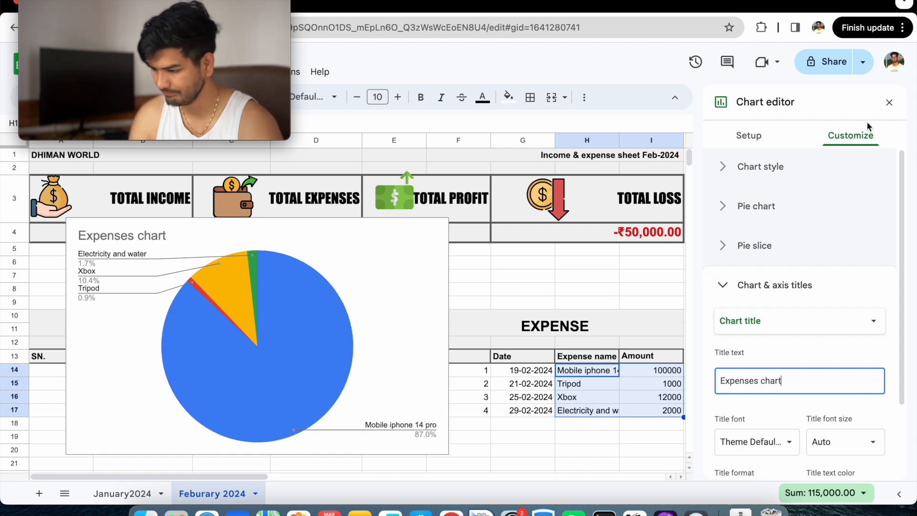
pyautogui.click(888, 102)
# - Shrink the Expenses chart and place it directly below the Income Chart, beside the expense table
pyautogui.click(268, 291)
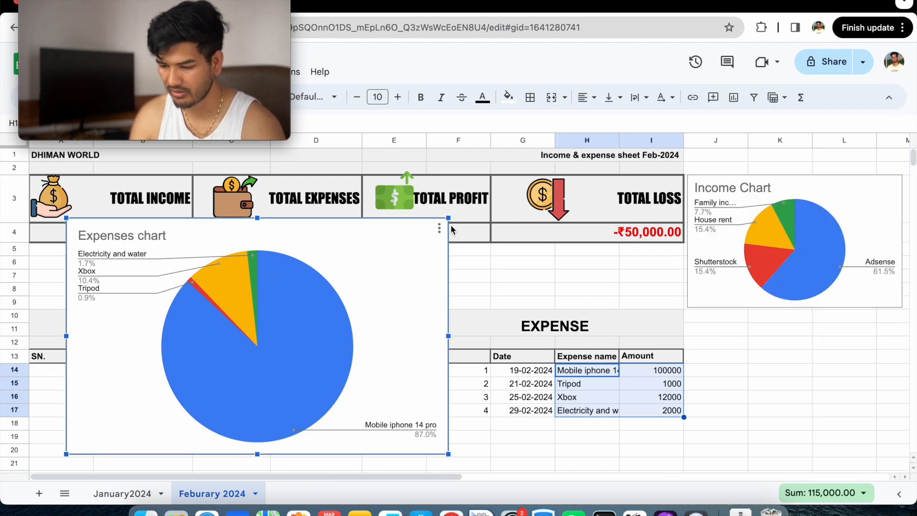
pyautogui.moveTo(448, 219); pyautogui.dragTo(276, 323)
pyautogui.moveTo(137, 403); pyautogui.dragTo(758, 392)
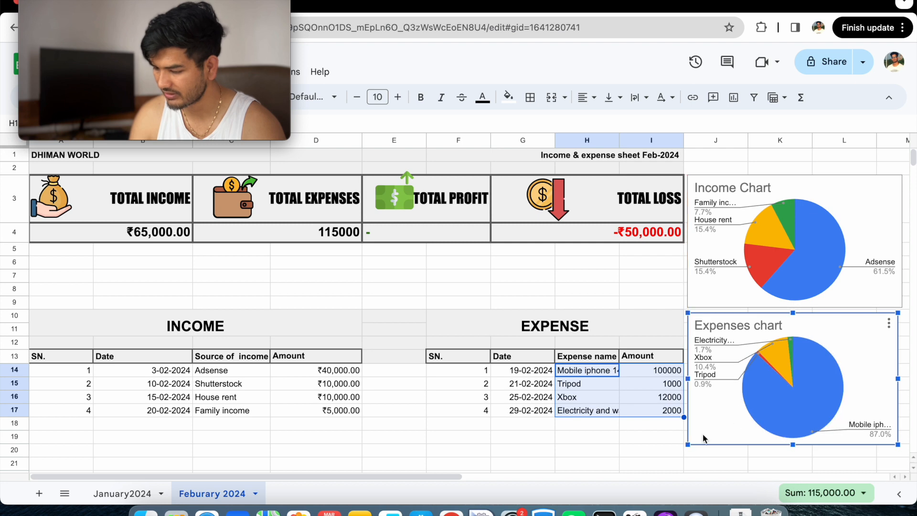
pyautogui.click(640, 454)
pyautogui.click(802, 182)
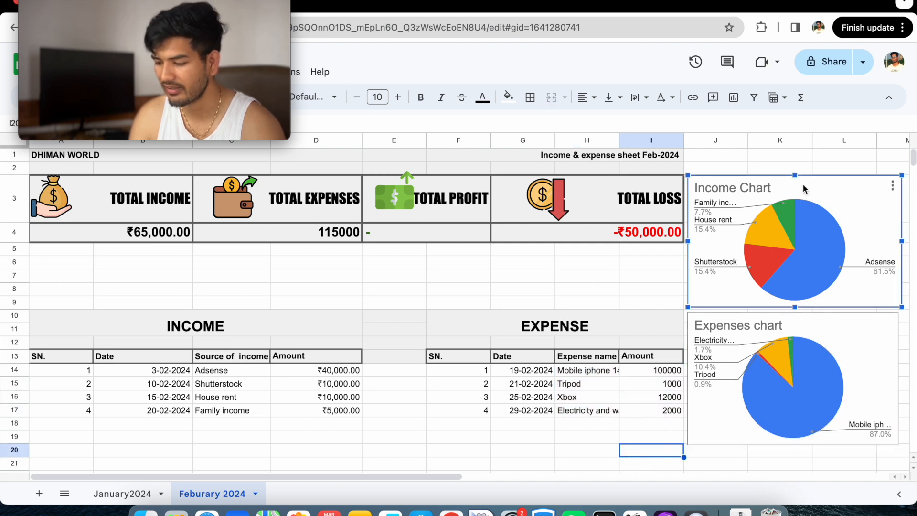
pyautogui.click(803, 353)
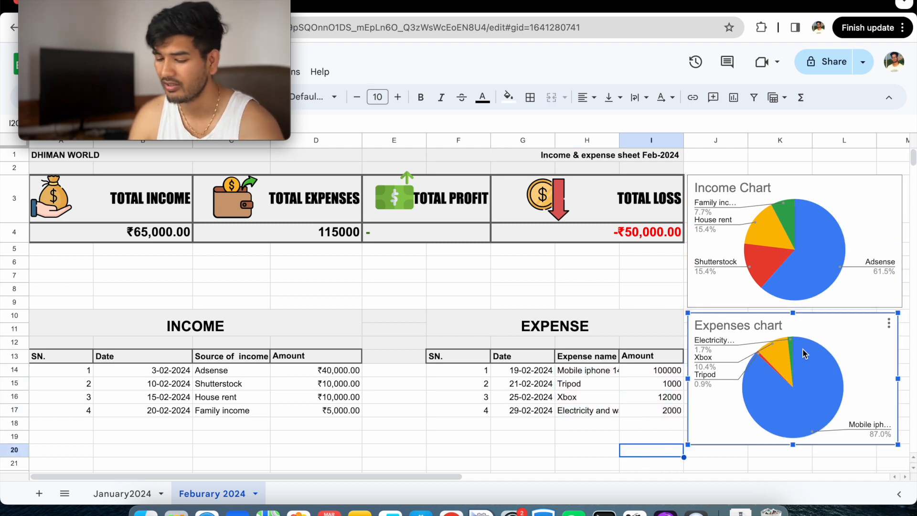
pyautogui.moveTo(240, 42)
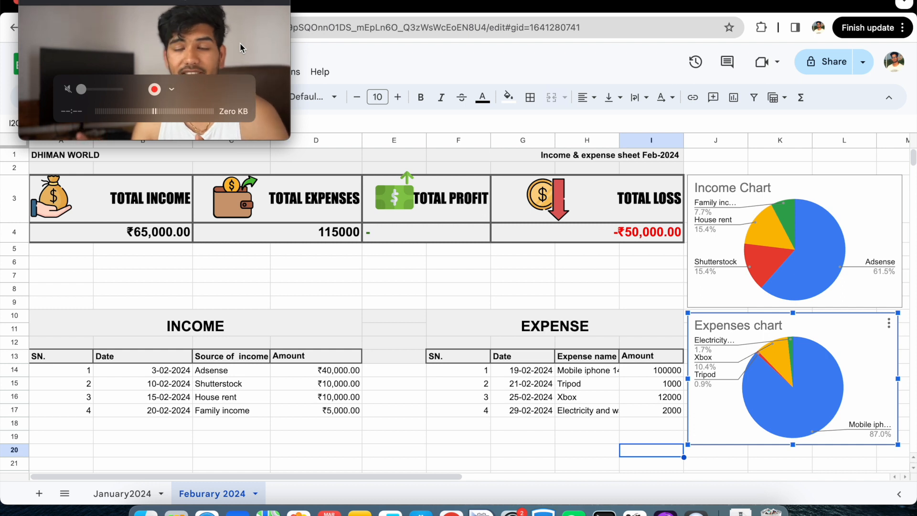